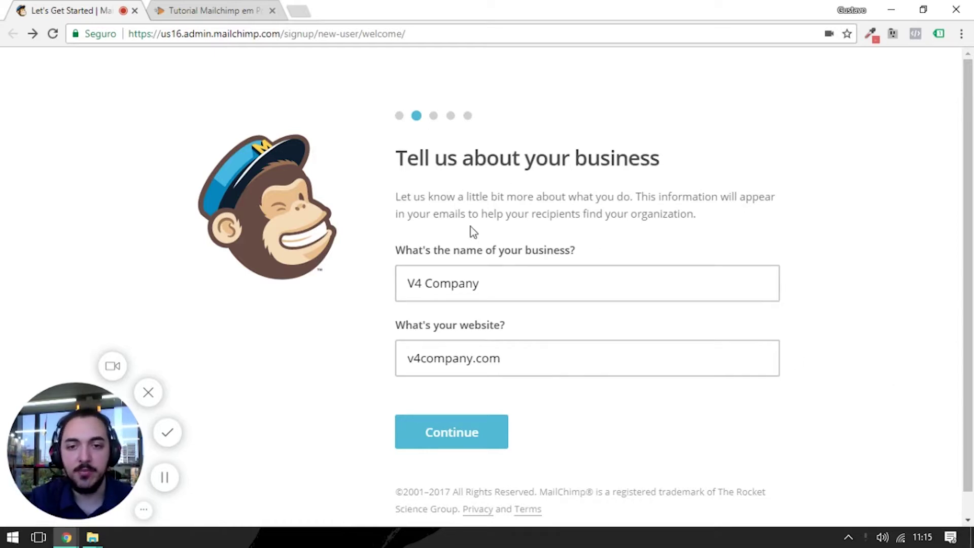
# - Submit the business details and enter the street address on the signup form
pyautogui.click(581, 285)
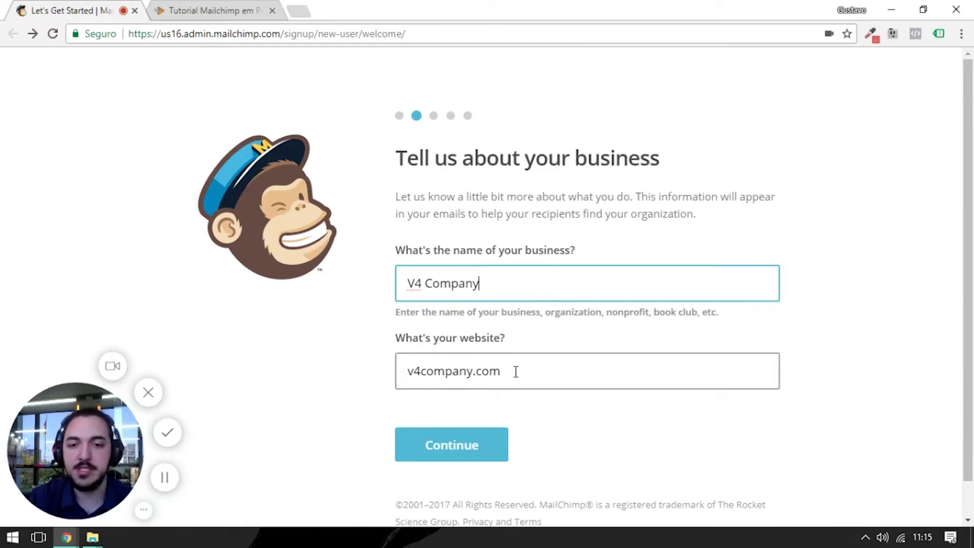
pyautogui.click(467, 454)
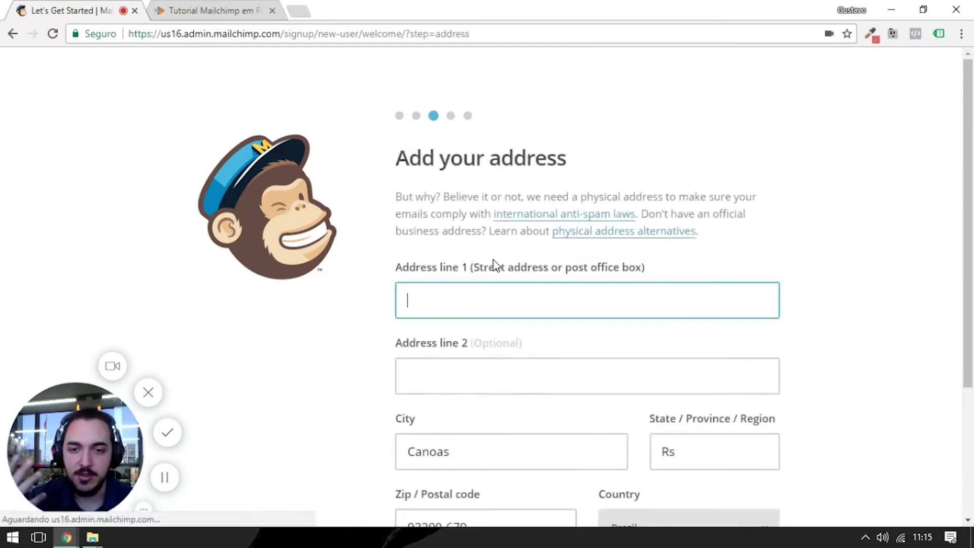
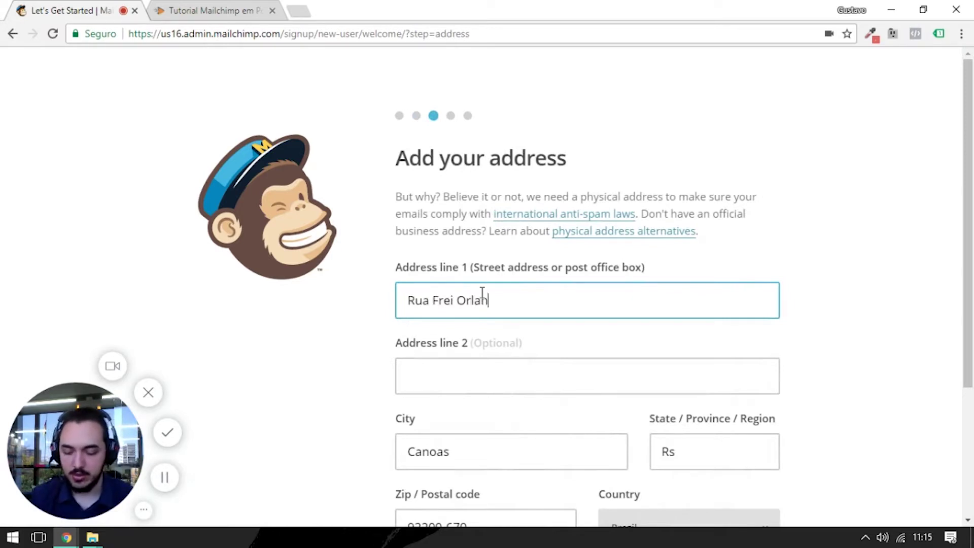
pyautogui.press('Tab')
pyautogui.press('Tab')
pyautogui.press('Tab')
pyautogui.press('Tab')
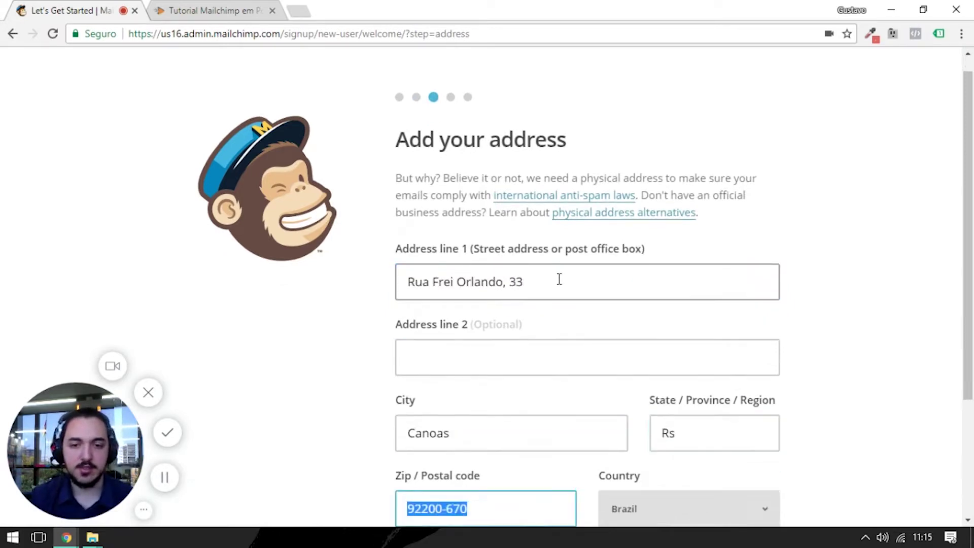
pyautogui.click(489, 410)
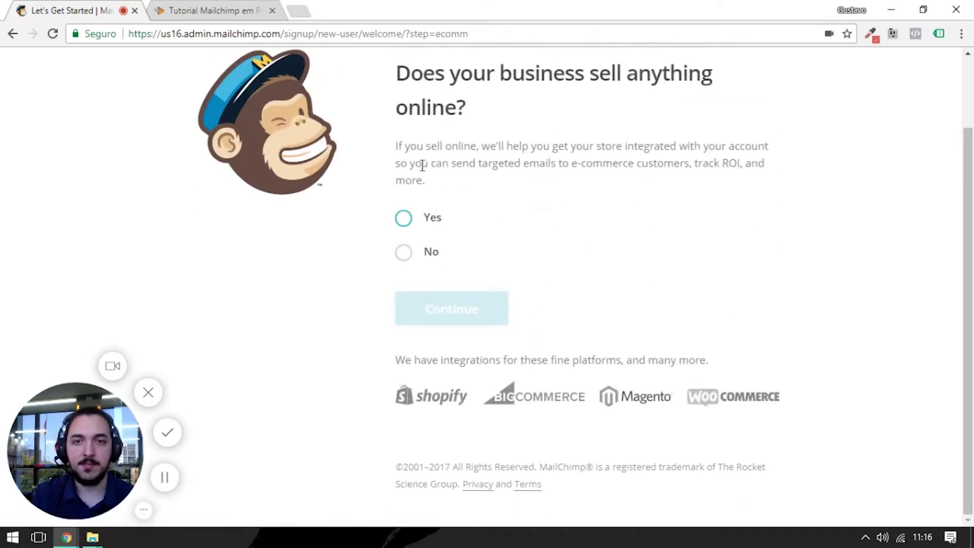
# - Answer Yes to selling online and continue past social media without connecting any accounts
pyautogui.scroll(2, 420, 163)
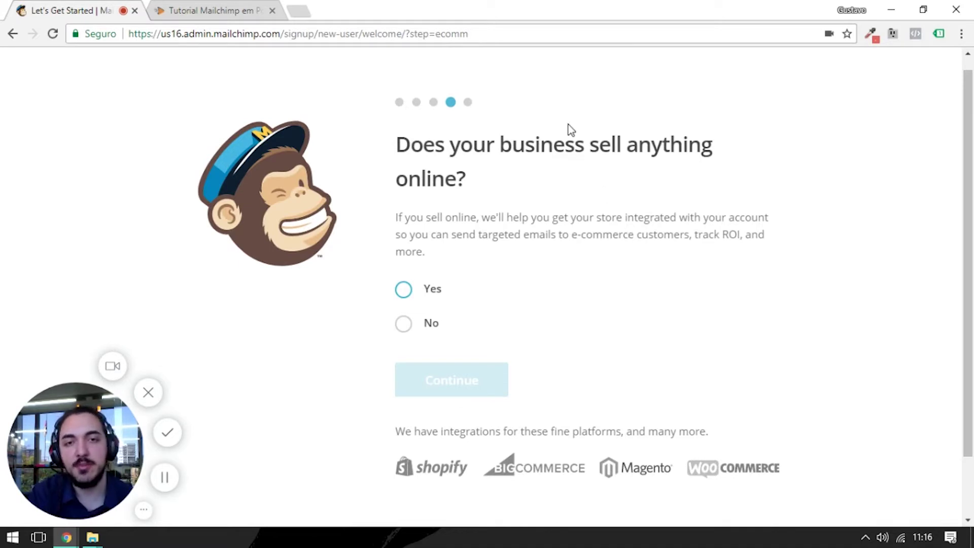
pyautogui.click(399, 292)
pyautogui.click(449, 380)
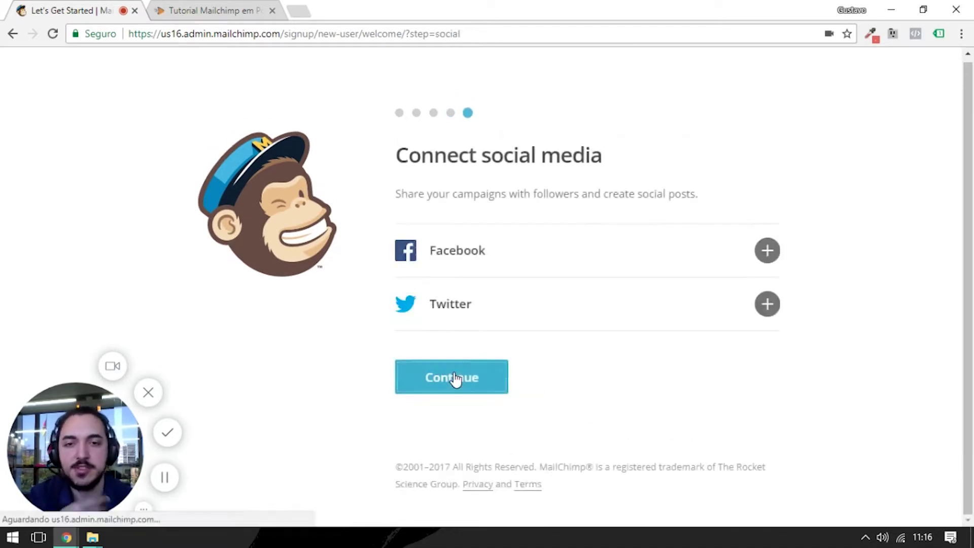
pyautogui.moveTo(479, 195); pyautogui.dragTo(548, 194)
pyautogui.click(548, 195)
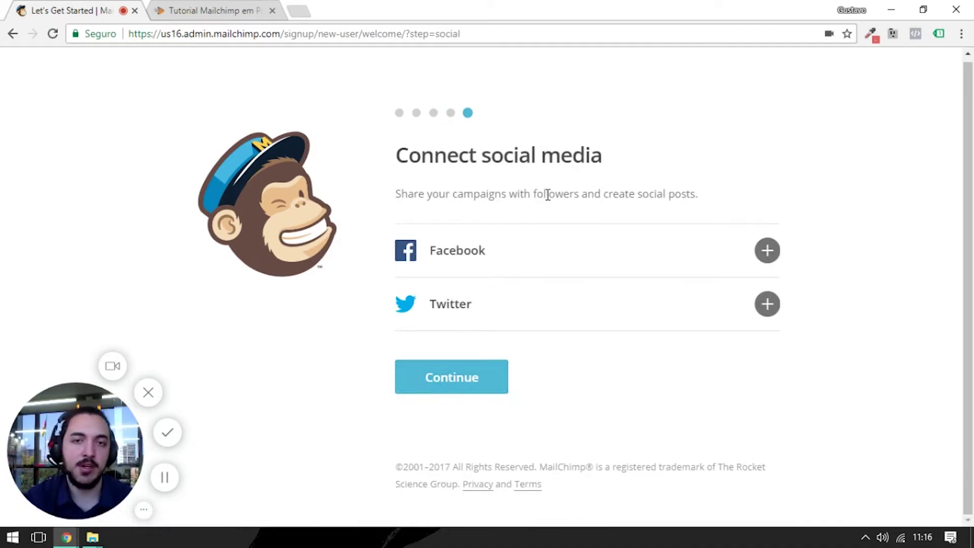
pyautogui.click(462, 384)
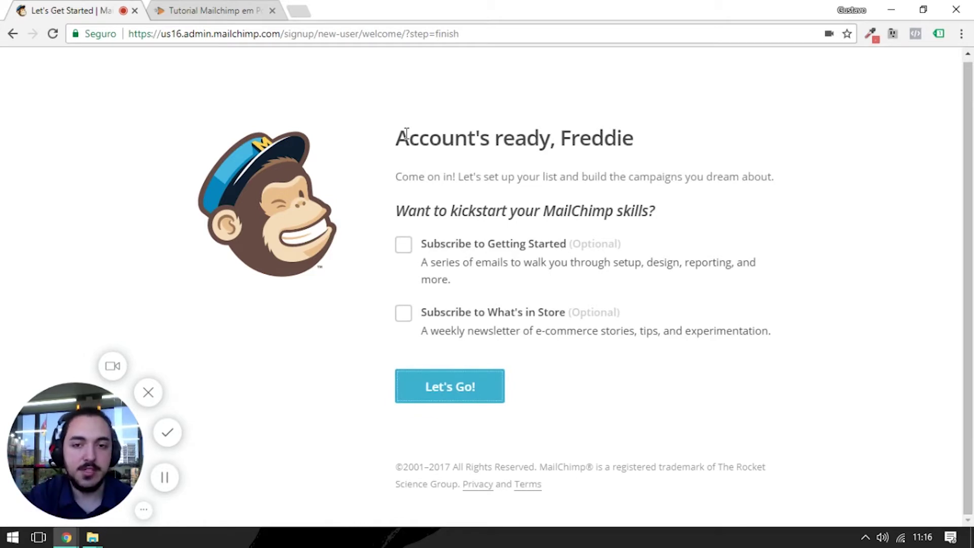
# - Leave the Getting Started and What's in Store subscriptions unchecked and choose Let's Go
pyautogui.click(402, 245)
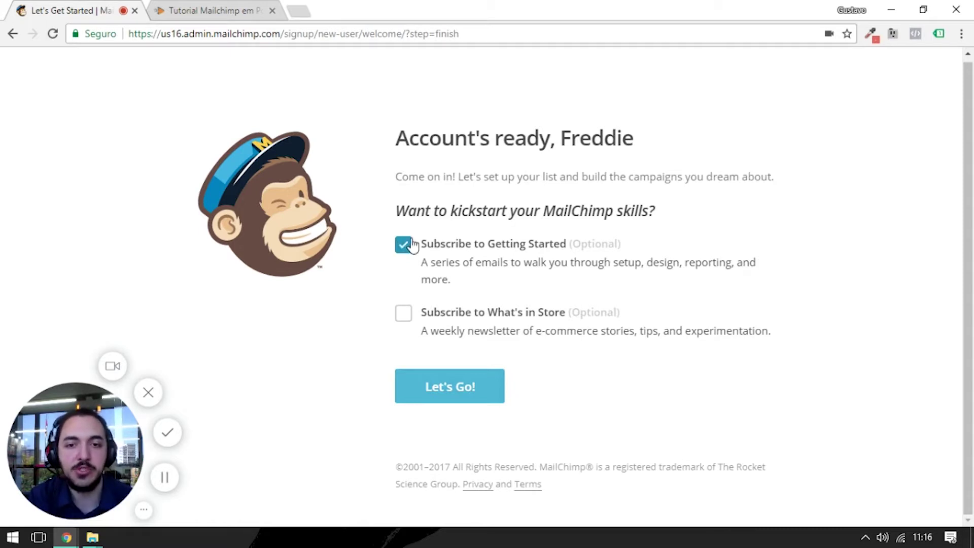
pyautogui.click(411, 313)
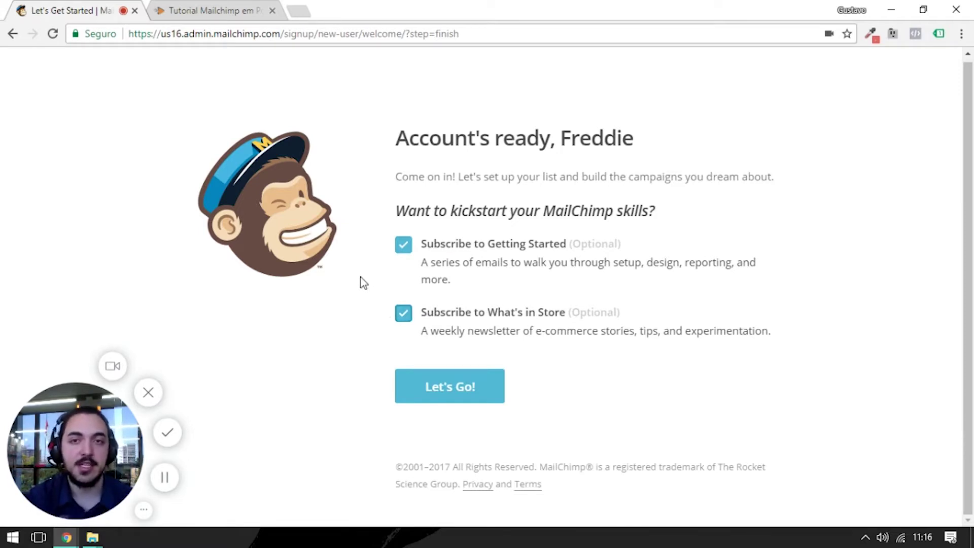
pyautogui.click(404, 315)
pyautogui.click(403, 245)
pyautogui.click(441, 374)
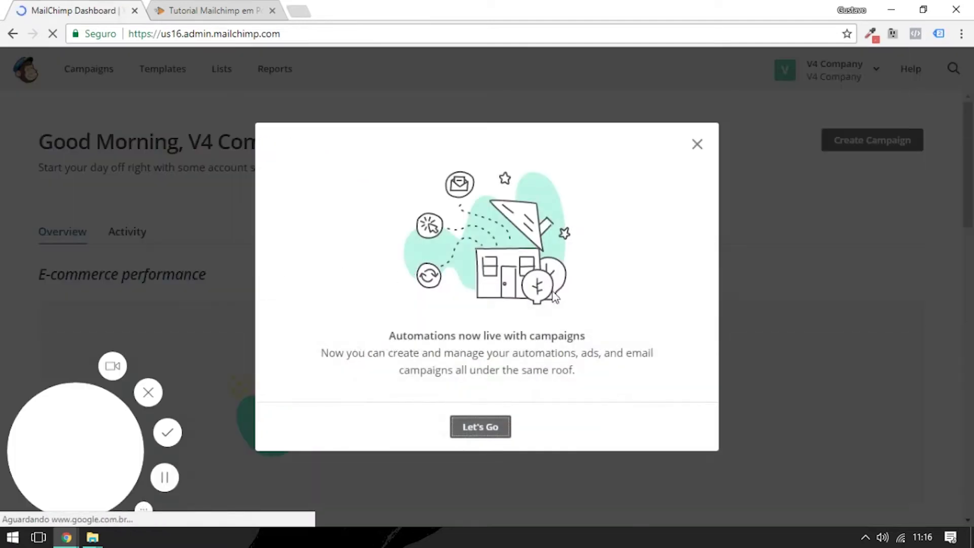
# - Close the 'Automations now live with campaigns' announcement on the dashboard
pyautogui.click(695, 143)
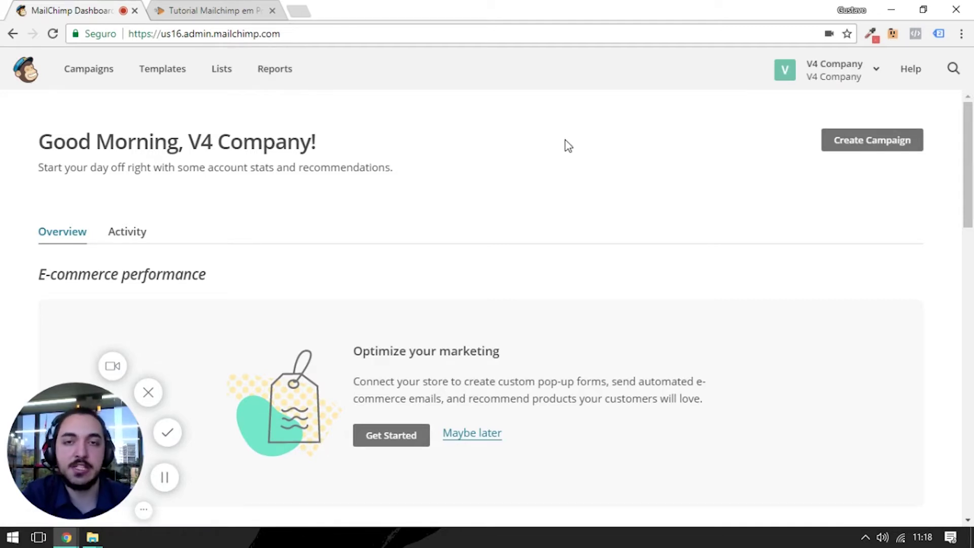
# - Go from the V4 Company account menu to Account Settings > Verified domains
pyautogui.click(846, 78)
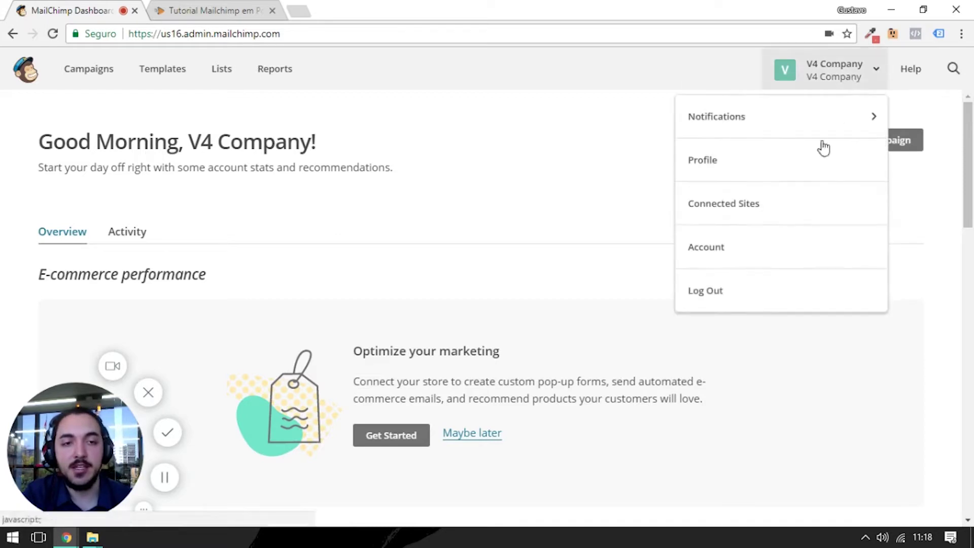
pyautogui.click(731, 248)
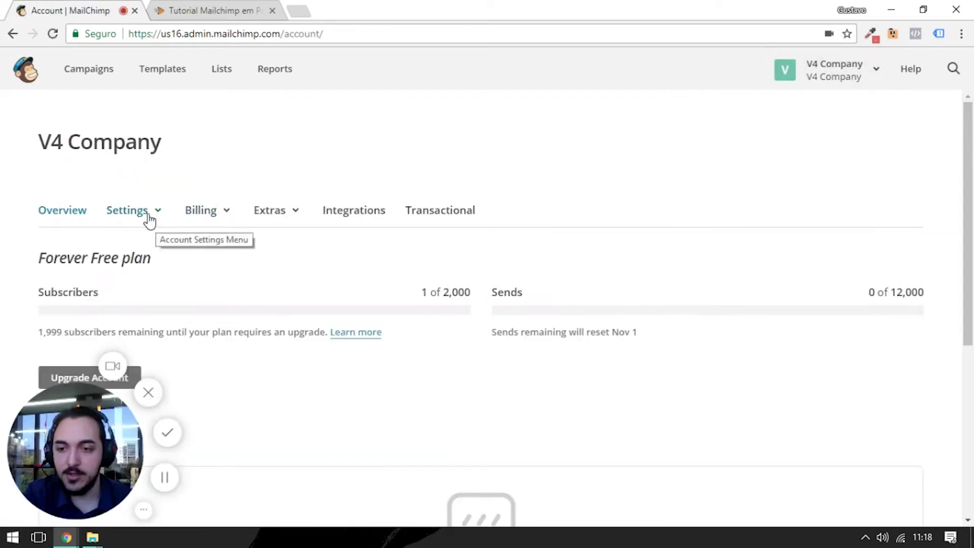
pyautogui.click(150, 217)
pyautogui.scroll(-2, 253, 160)
pyautogui.scroll(-1, 253, 158)
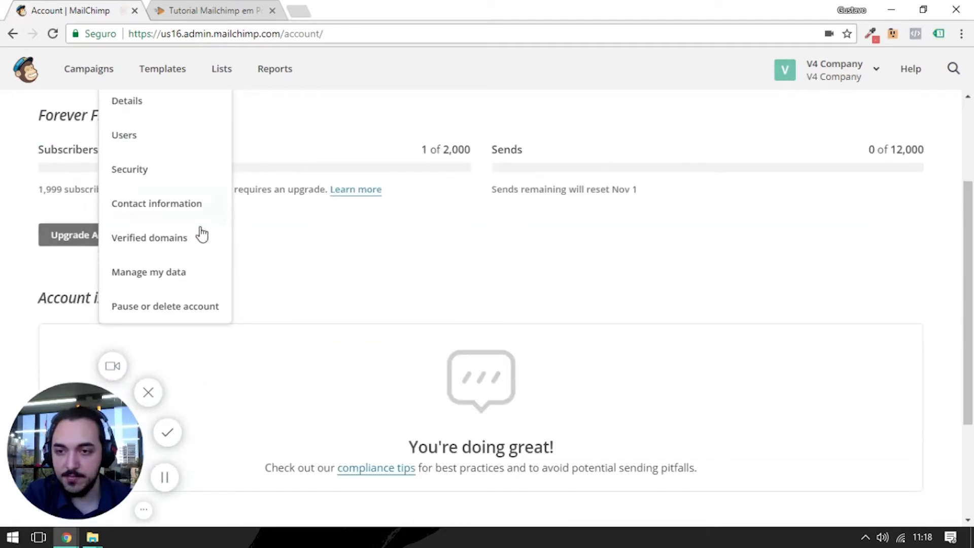
pyautogui.click(182, 239)
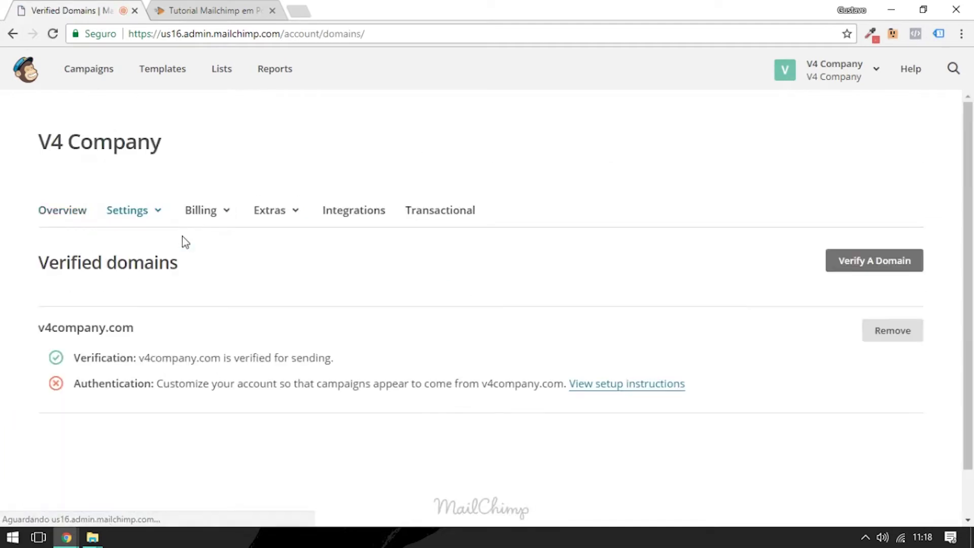
pyautogui.click(143, 215)
pyautogui.scroll(-1, 192, 330)
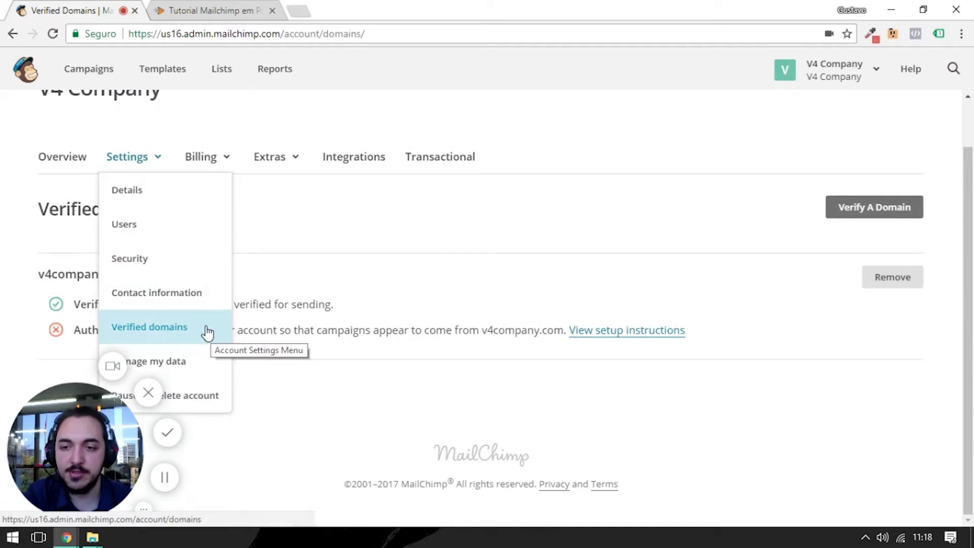
pyautogui.click(395, 287)
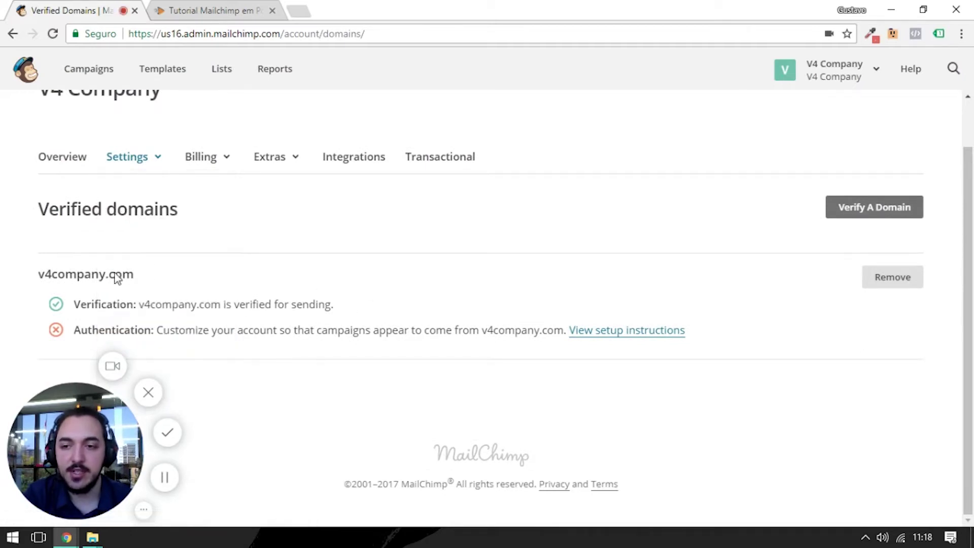
# - Review v4company.com's verified-for-sending status and its missing authentication
pyautogui.moveTo(80, 304); pyautogui.dragTo(193, 319)
pyautogui.click(192, 320)
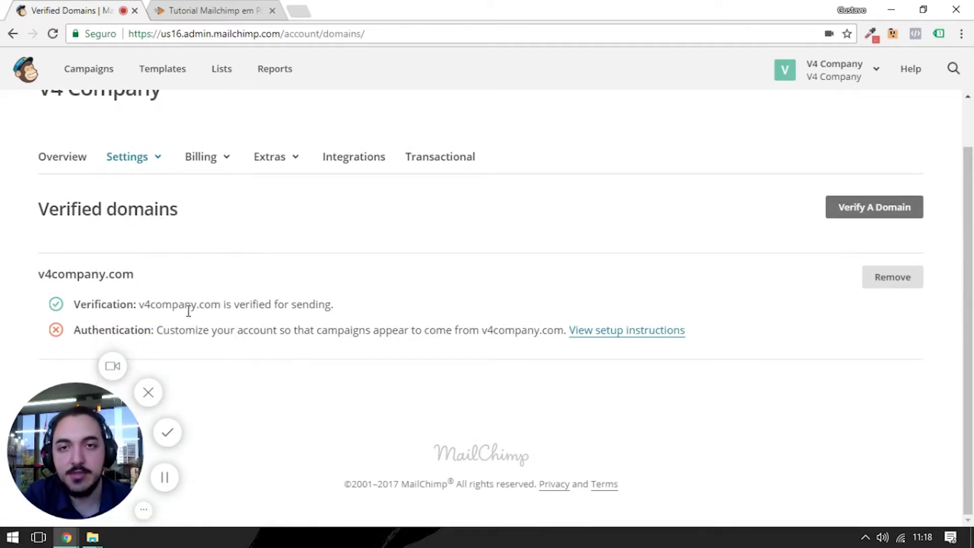
pyautogui.moveTo(139, 300); pyautogui.dragTo(232, 304)
pyautogui.click(235, 305)
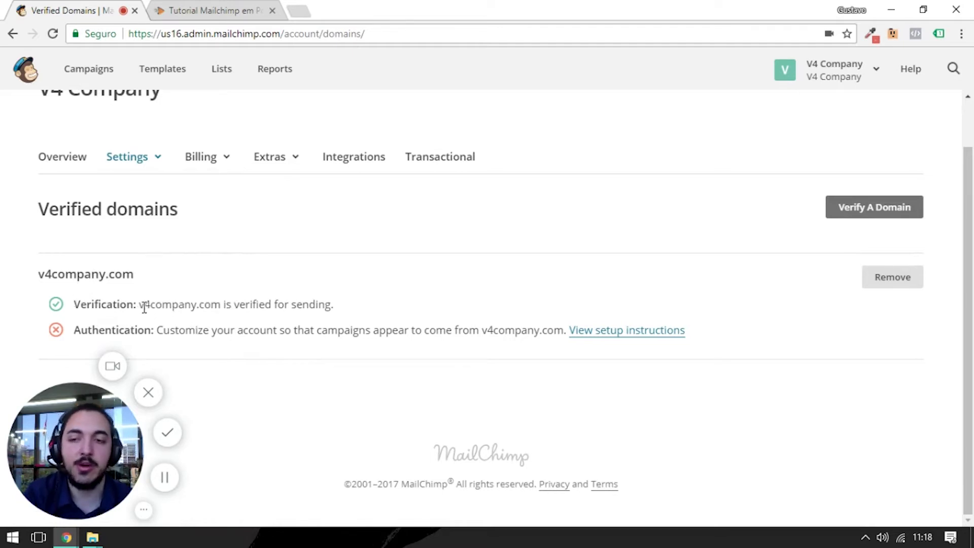
pyautogui.moveTo(139, 304); pyautogui.dragTo(243, 308)
pyautogui.click(273, 308)
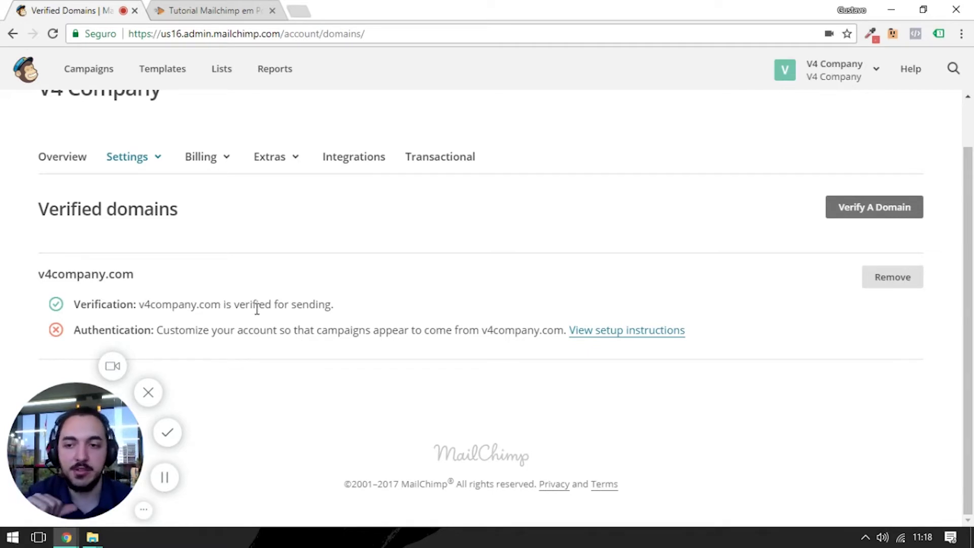
pyautogui.moveTo(79, 329); pyautogui.dragTo(421, 320)
pyautogui.click(422, 320)
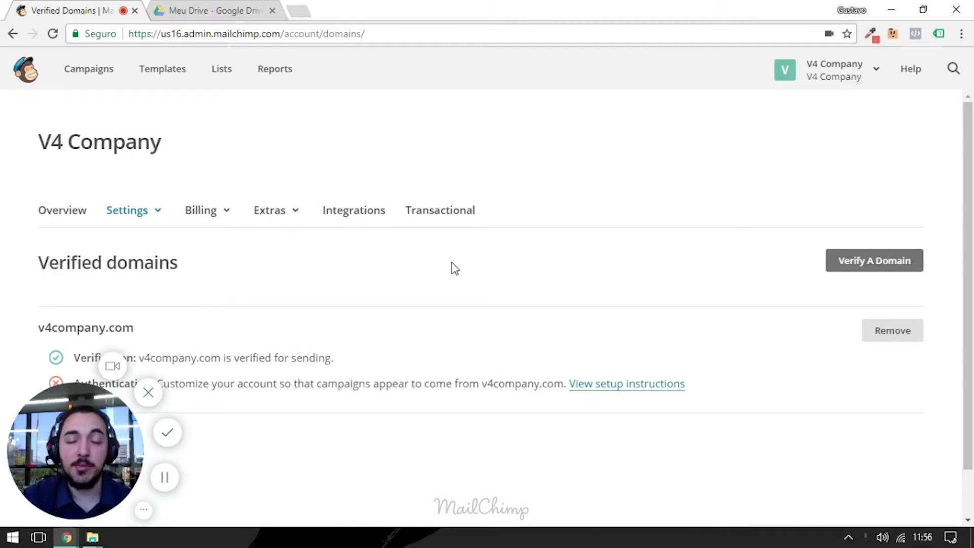
# - Start a new list named 'Primeiros Contatos'
pyautogui.click(225, 77)
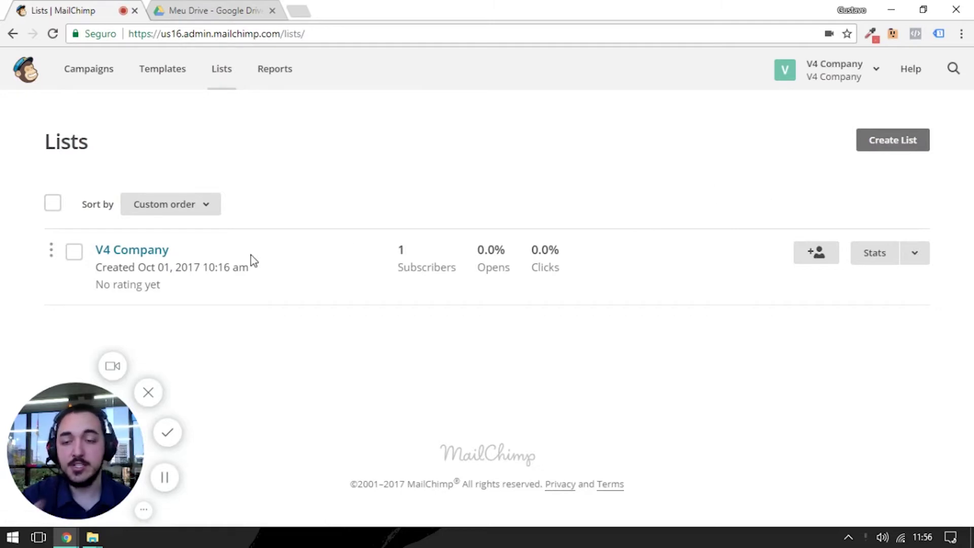
pyautogui.click(906, 145)
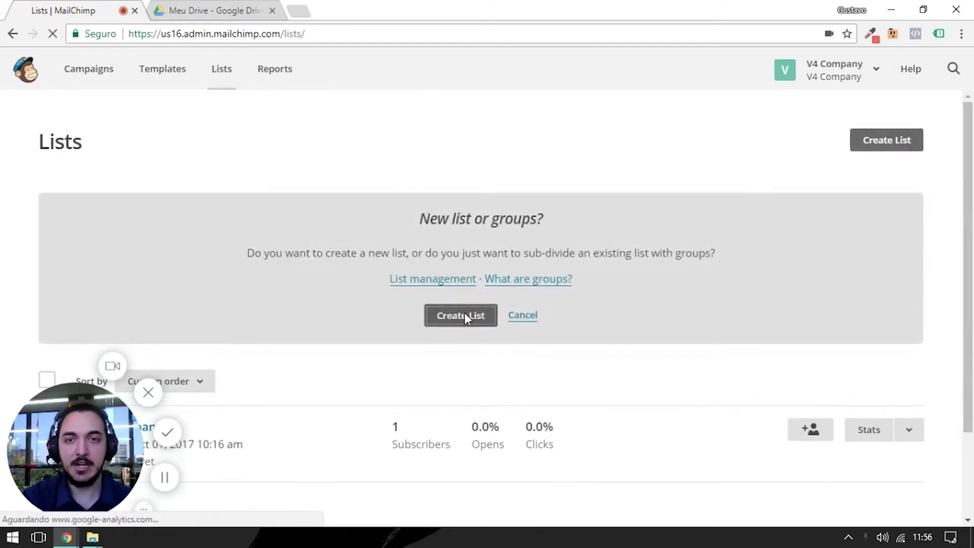
pyautogui.click(465, 314)
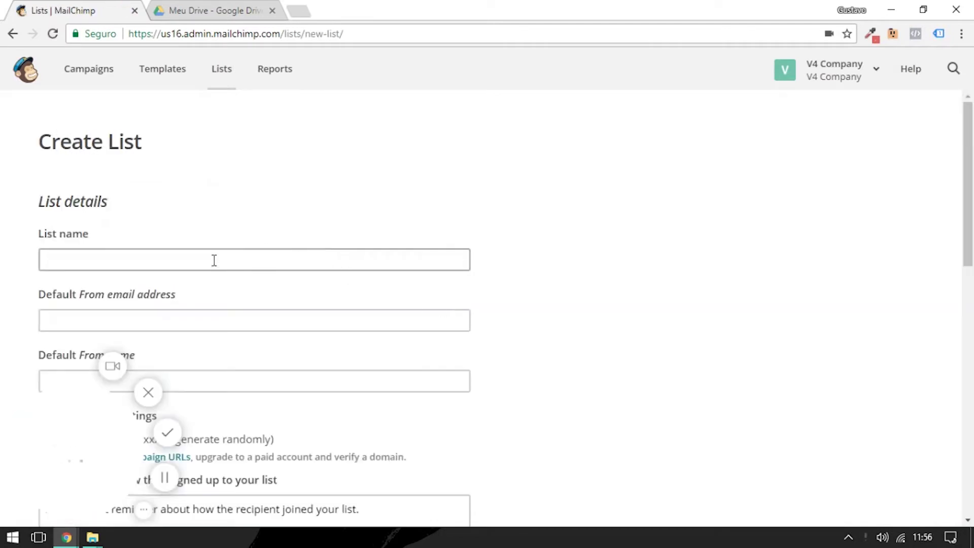
pyautogui.click(210, 259)
pyautogui.write('Pri')
pyautogui.press('BackSpace')
pyautogui.press('BackSpace')
pyautogui.write('rimeiros Contatos')
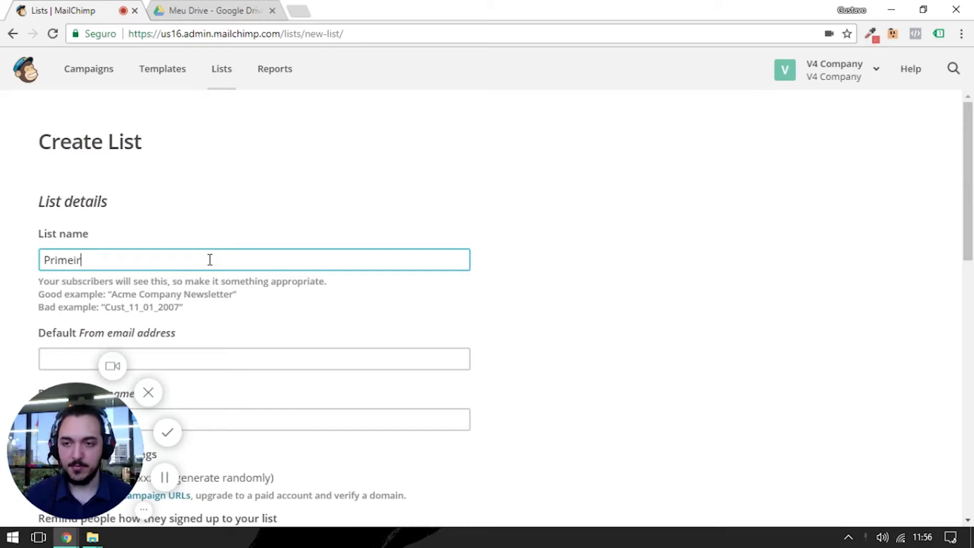
pyautogui.press('Tab')
# - Enter the default From email address and the sender's name
pyautogui.scroll(-1, 210, 259)
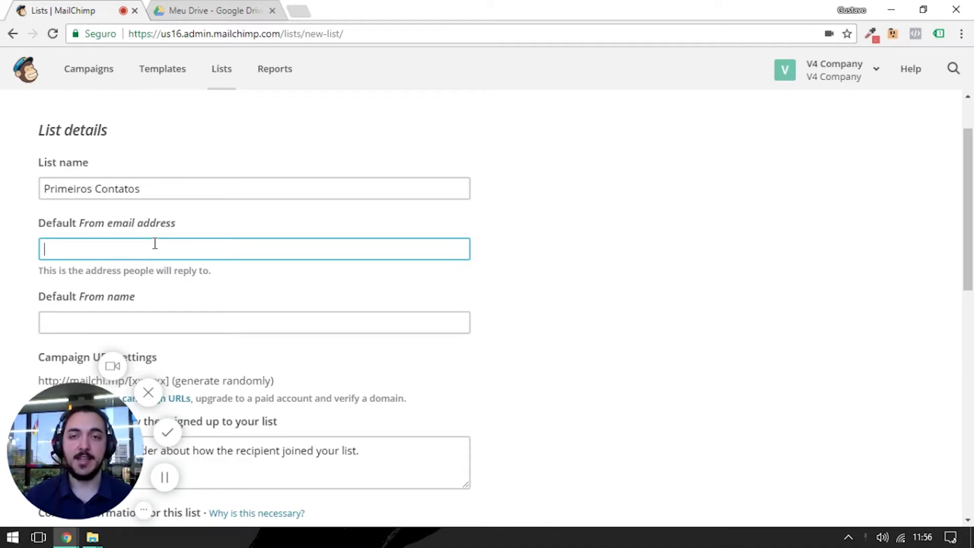
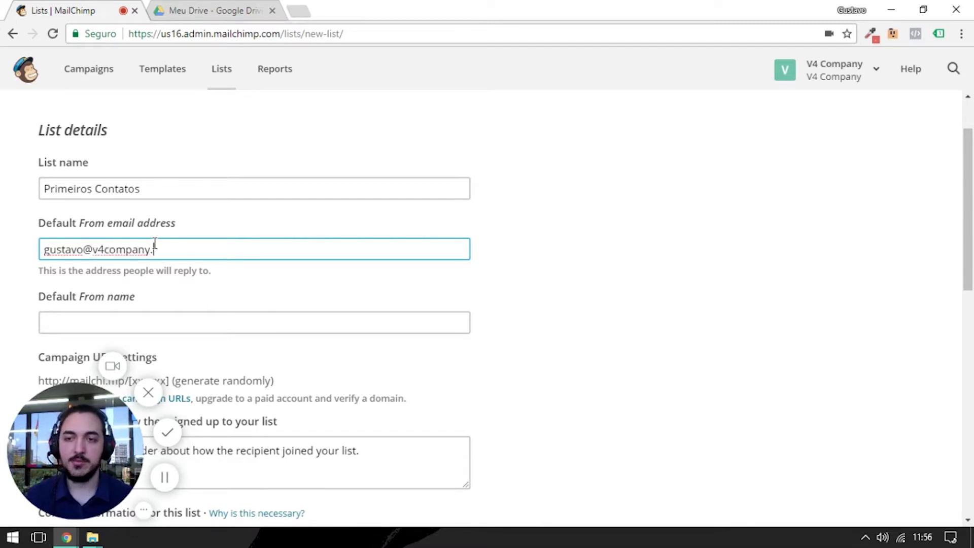
pyautogui.press('Tab')
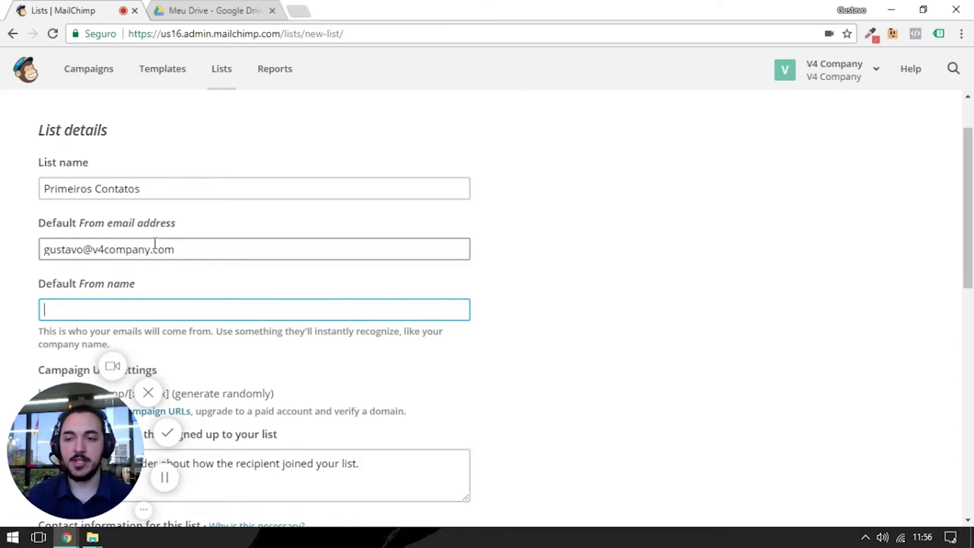
pyautogui.scroll(-2, 572, 242)
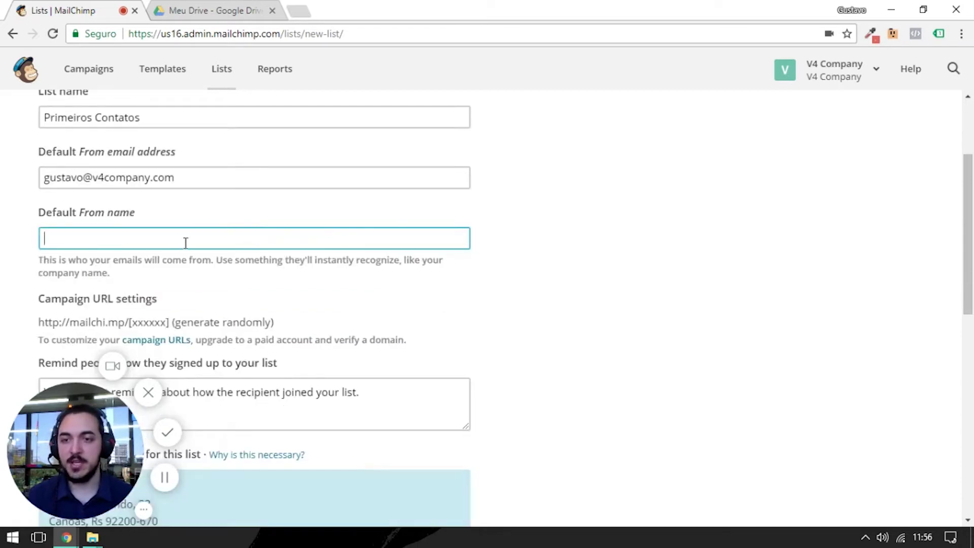
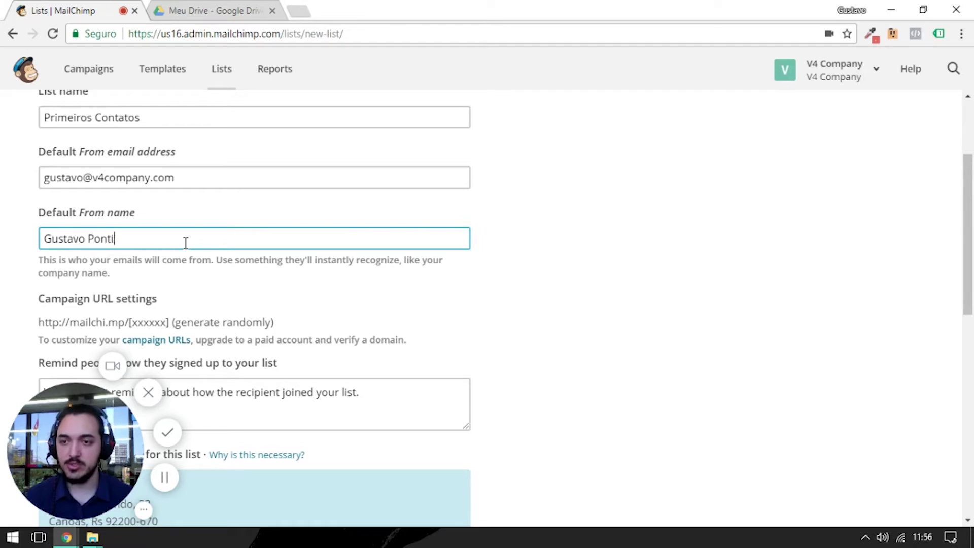
pyautogui.press('Tab')
# - Write the reminder 'Olá, você está recebendo este email pois se cadastrou na lista do ...'
pyautogui.scroll(-4, 247, 275)
pyautogui.click(126, 165)
pyautogui.scroll(2, 246, 203)
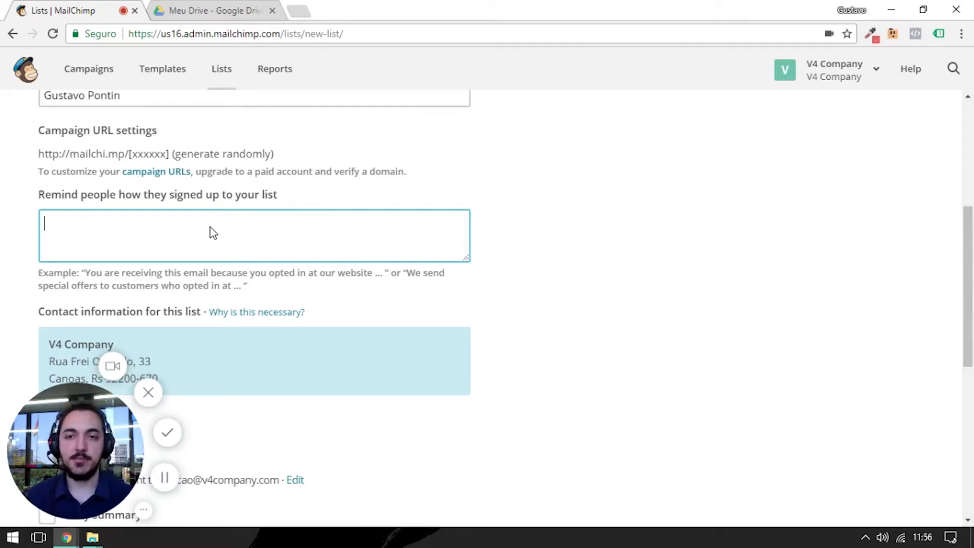
pyautogui.write('Ol')
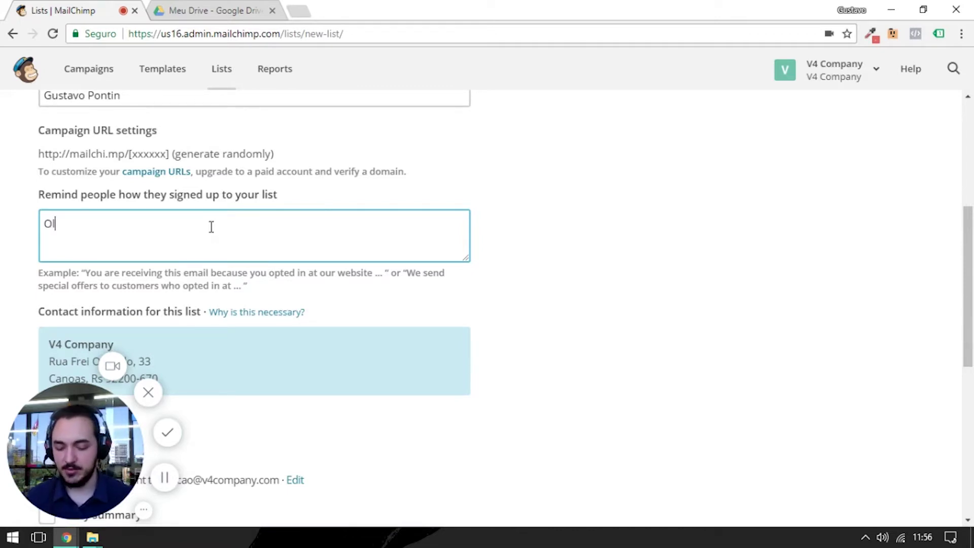
pyautogui.write('á, você está recebve')
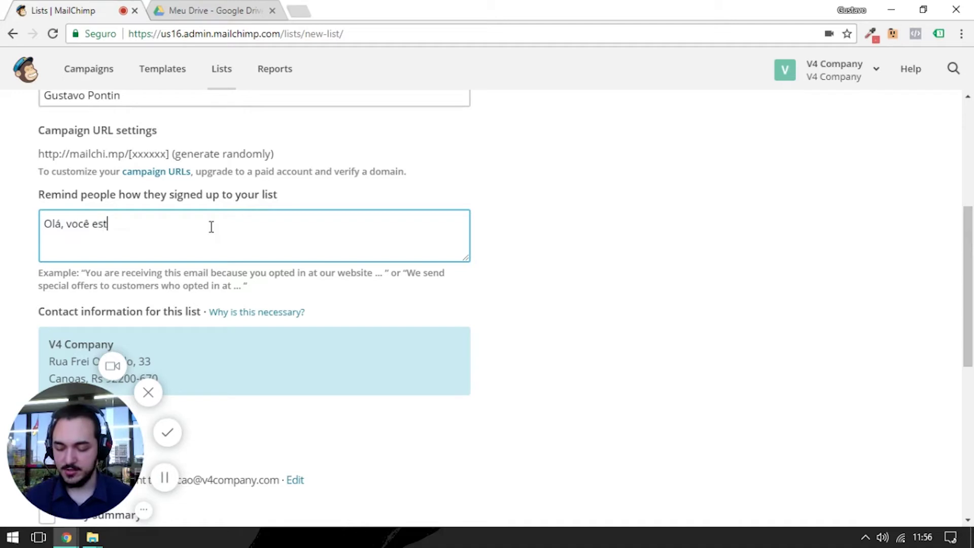
pyautogui.press('BackSpace')
pyautogui.press('BackSpace')
pyautogui.write('endo e')
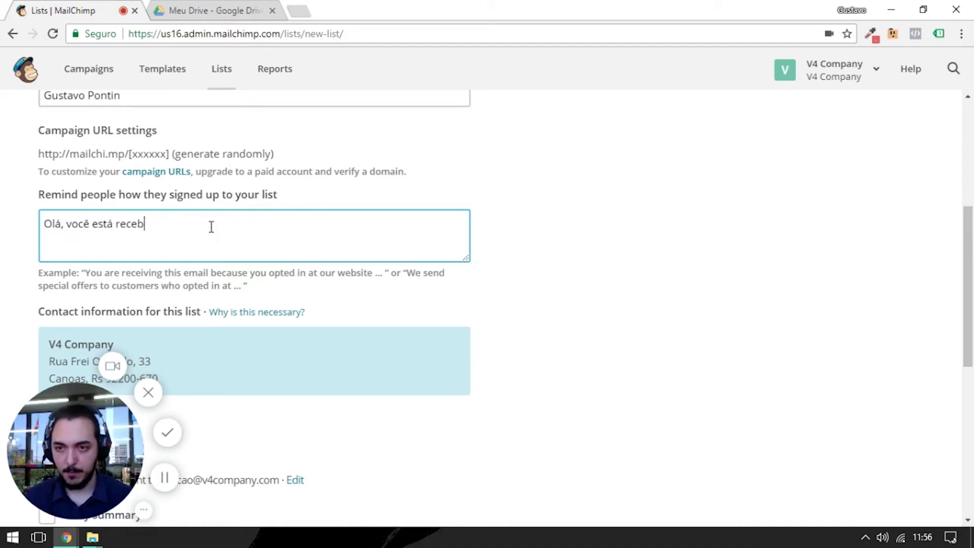
pyautogui.write('ste email por')
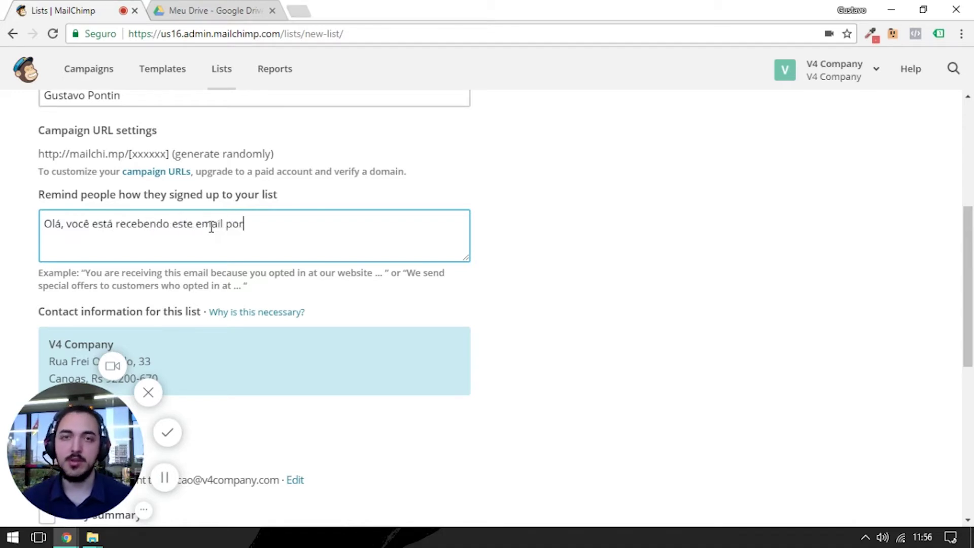
pyautogui.press('BackSpace')
pyautogui.write('is se cadas')
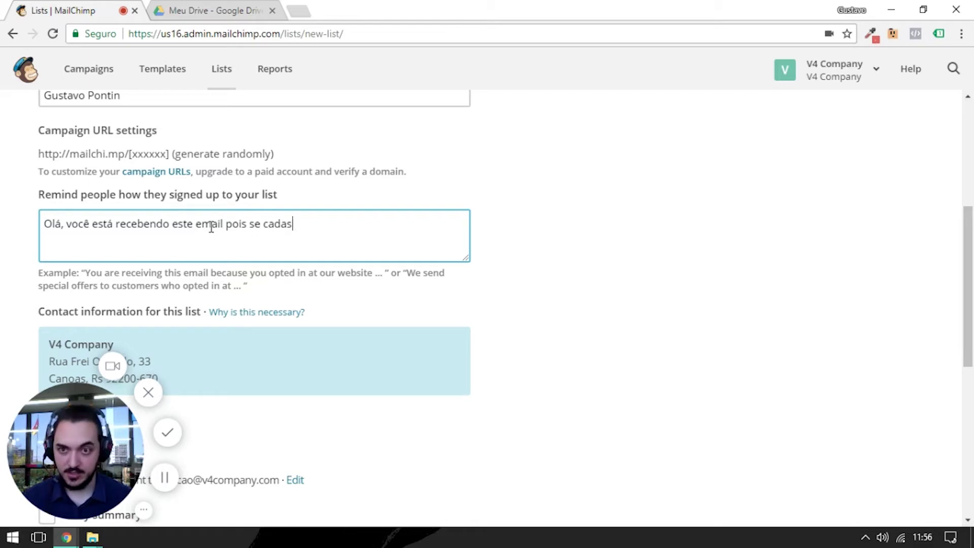
pyautogui.write('trou na ')
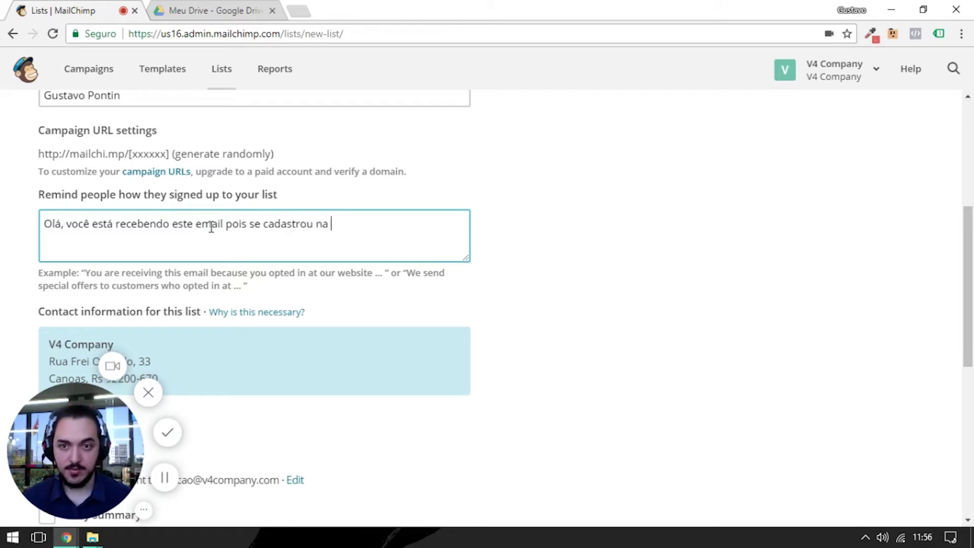
pyautogui.write('lista do Gustavo!')
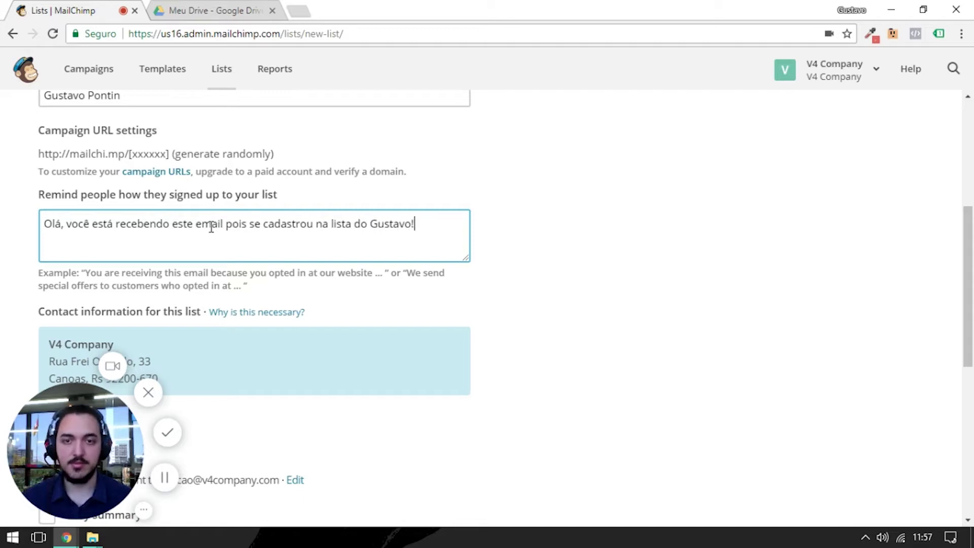
pyautogui.press('Tab')
# - Save the new Primeiros Contatos list
pyautogui.scroll(-1, 233, 202)
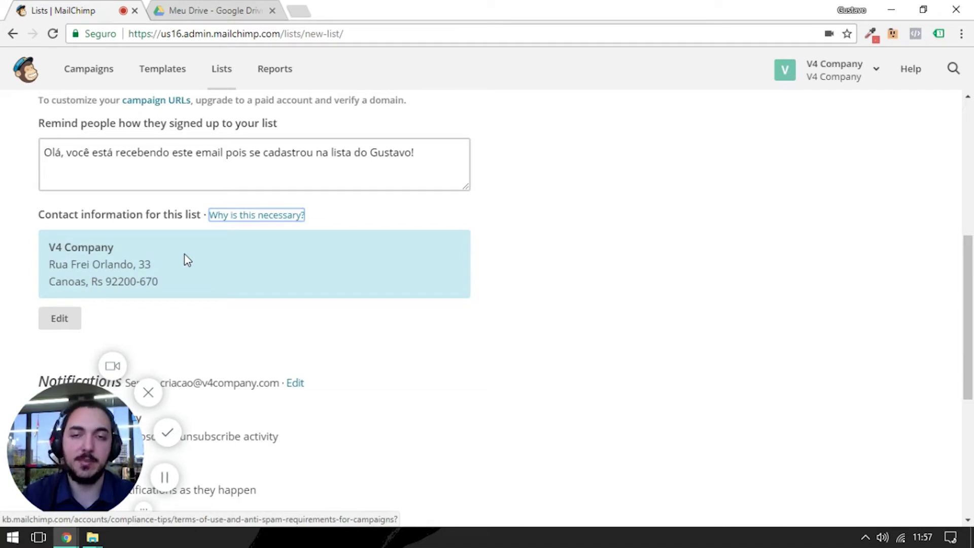
pyautogui.scroll(-1, 178, 268)
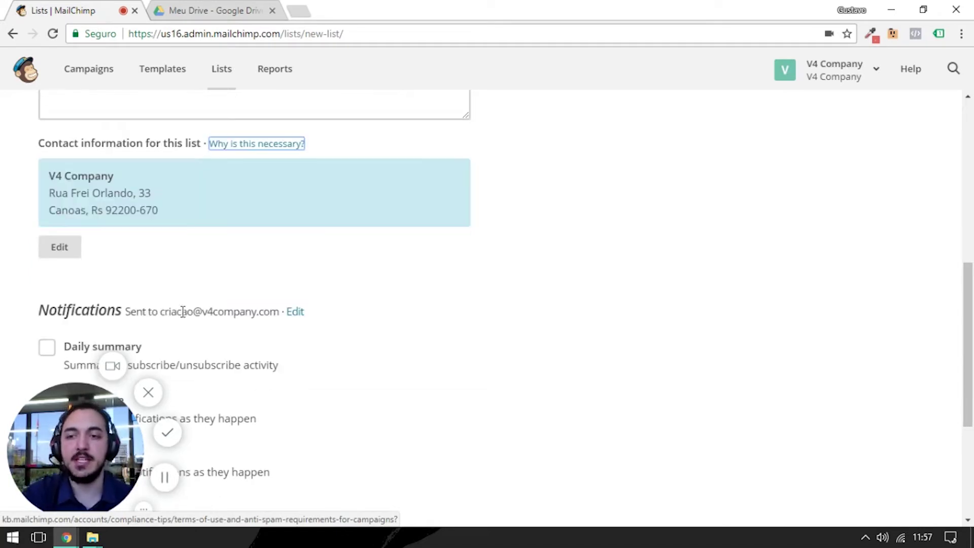
pyautogui.scroll(-2, 223, 279)
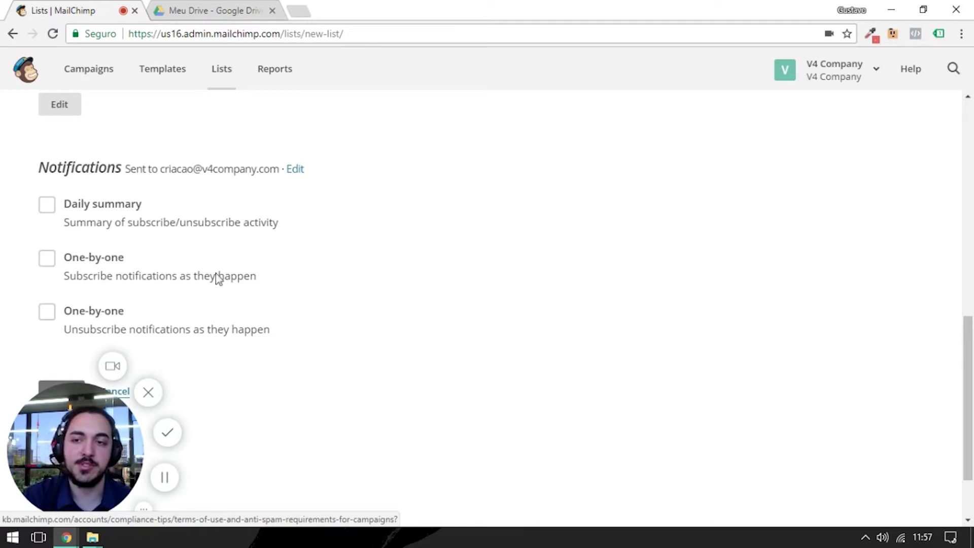
pyautogui.scroll(-2, 481, 243)
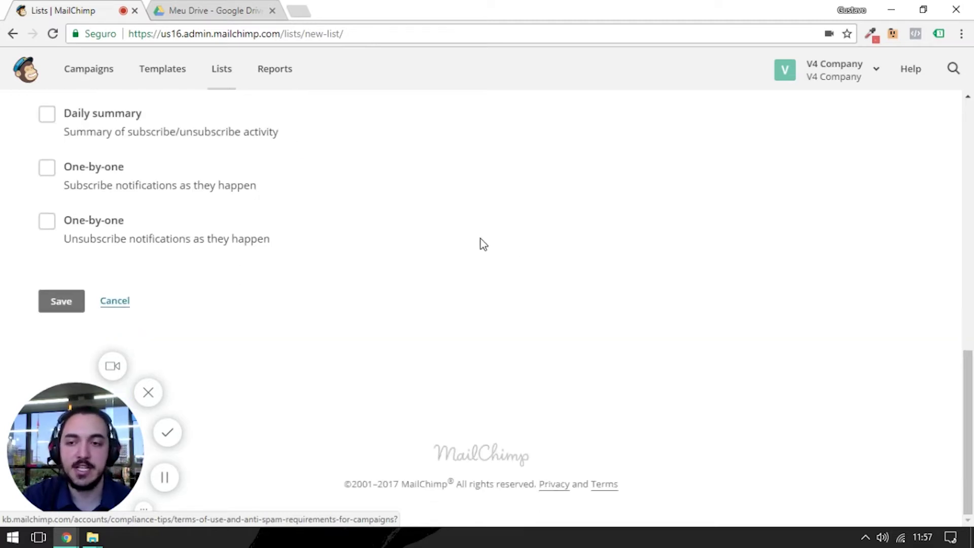
pyautogui.click(61, 306)
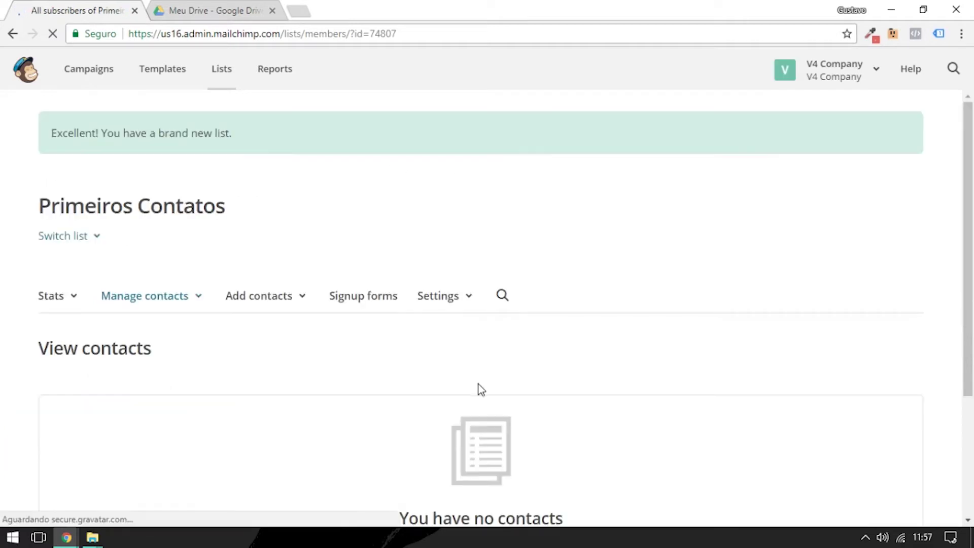
# - Choose 'Import subscribers' under 'You have no contacts' on the Primeiros Contatos page
pyautogui.scroll(-3, 304, 228)
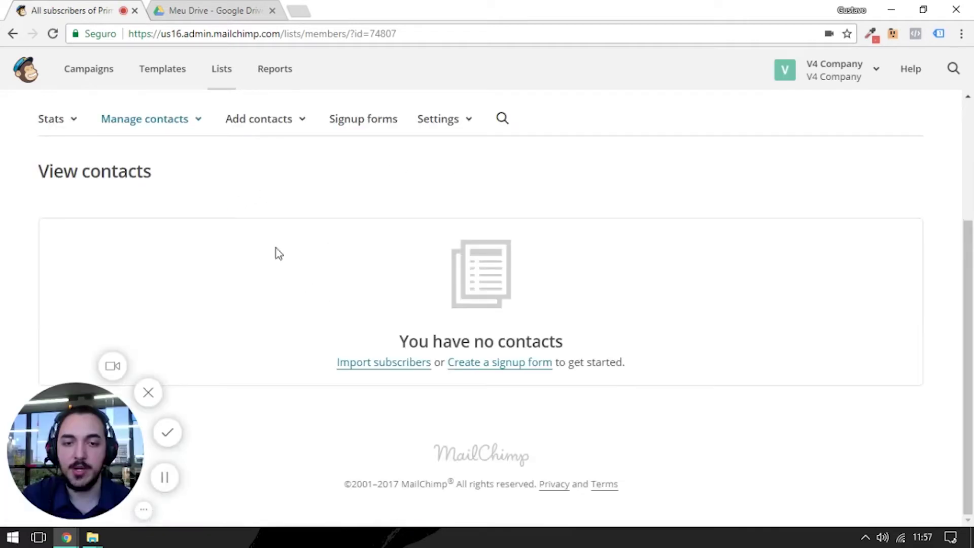
pyautogui.click(410, 365)
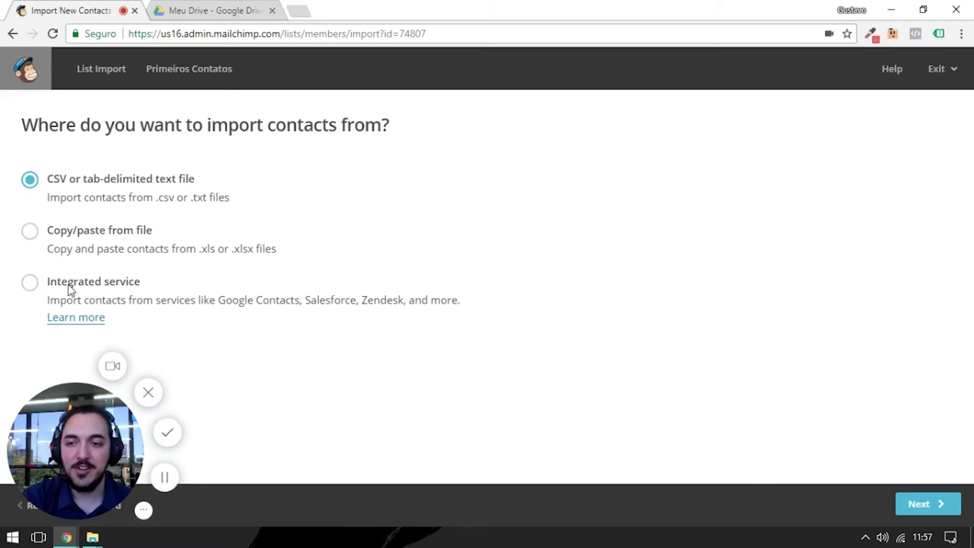
# - Choose 'CSV or tab-delimited text file' as the import source
pyautogui.click(47, 287)
pyautogui.scroll(-3, 311, 278)
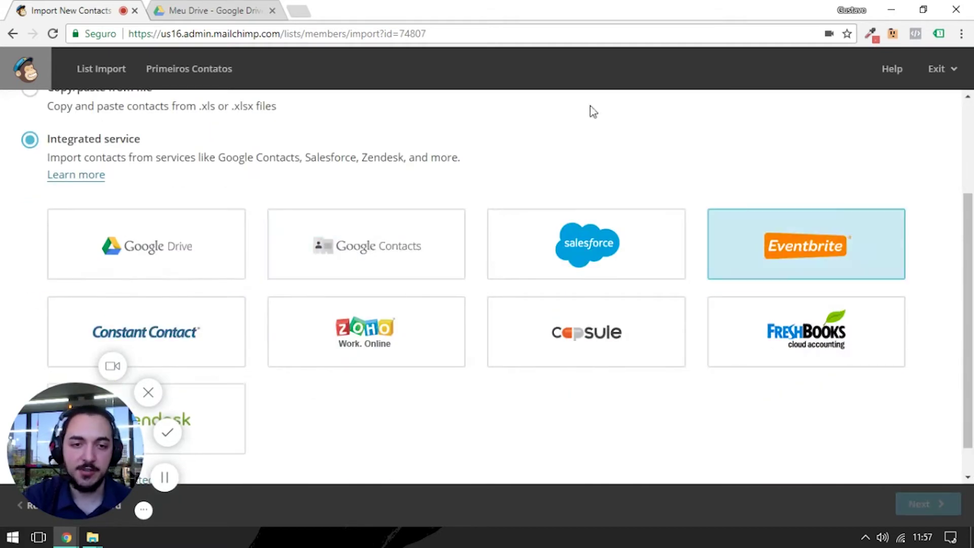
pyautogui.scroll(3, 301, 258)
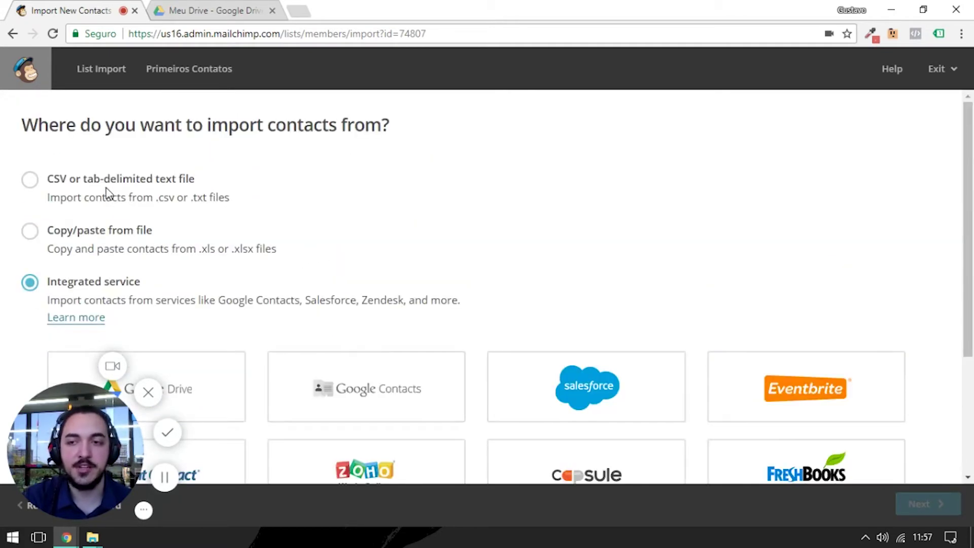
pyautogui.click(30, 182)
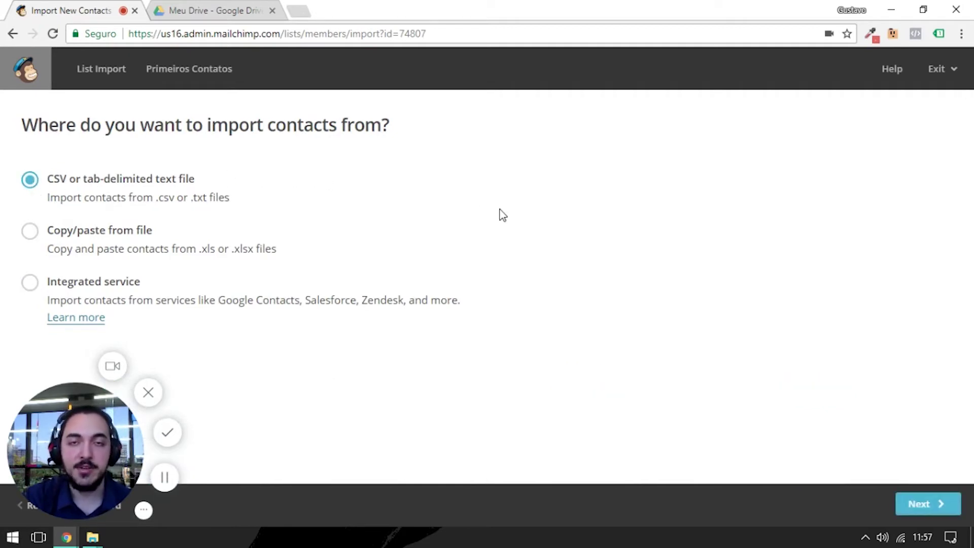
pyautogui.click(936, 507)
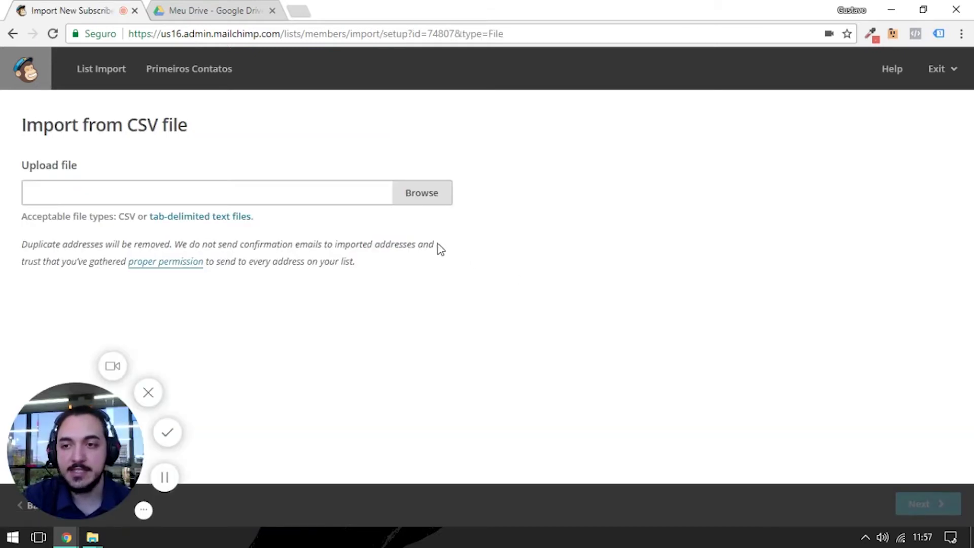
# - Upload the all_leads .csv from Downloads\Mailchimp and continue to column matching
pyautogui.click(419, 195)
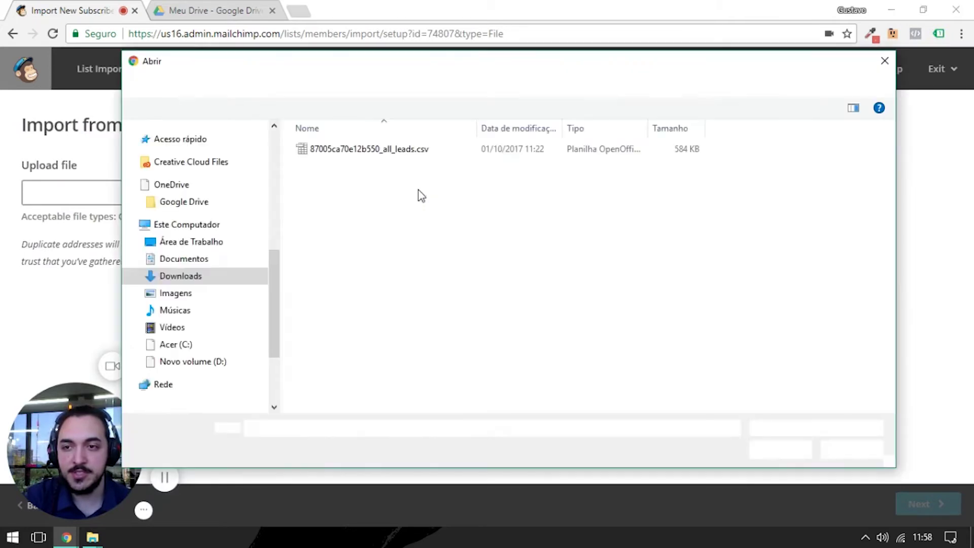
pyautogui.click(386, 152)
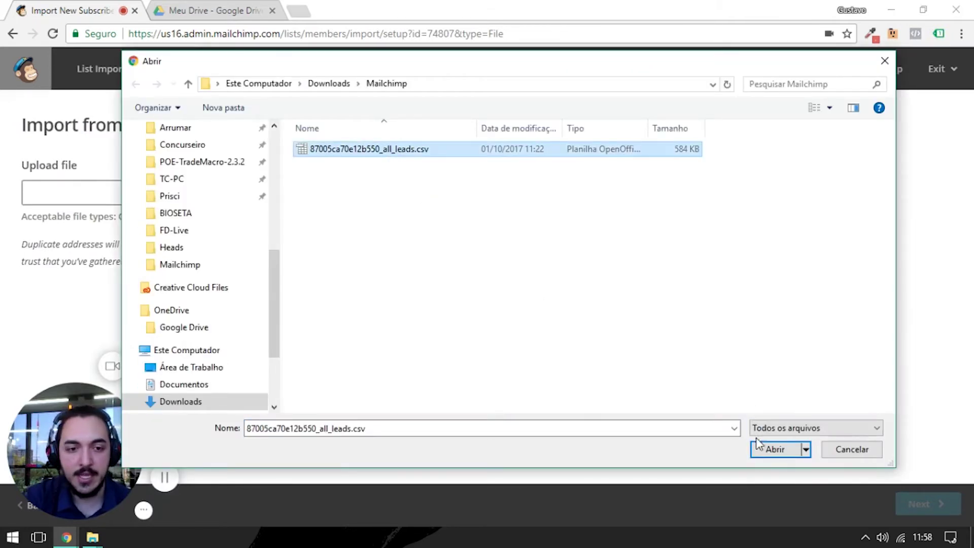
pyautogui.click(759, 452)
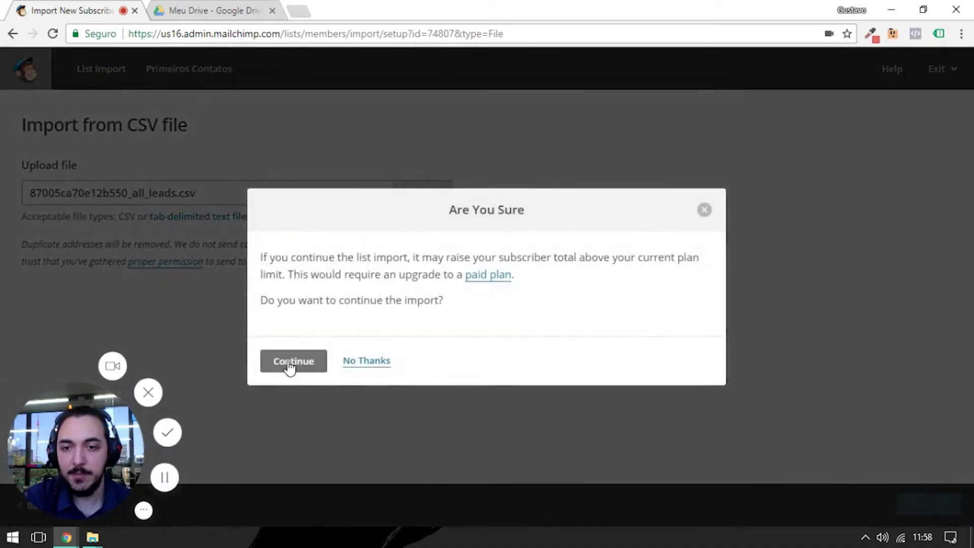
pyautogui.click(288, 364)
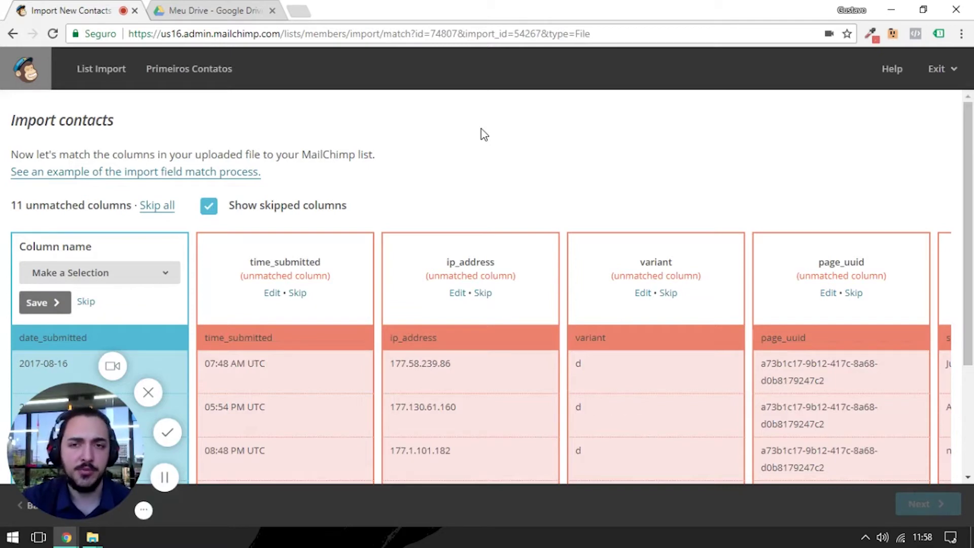
pyautogui.scroll(-2, 466, 142)
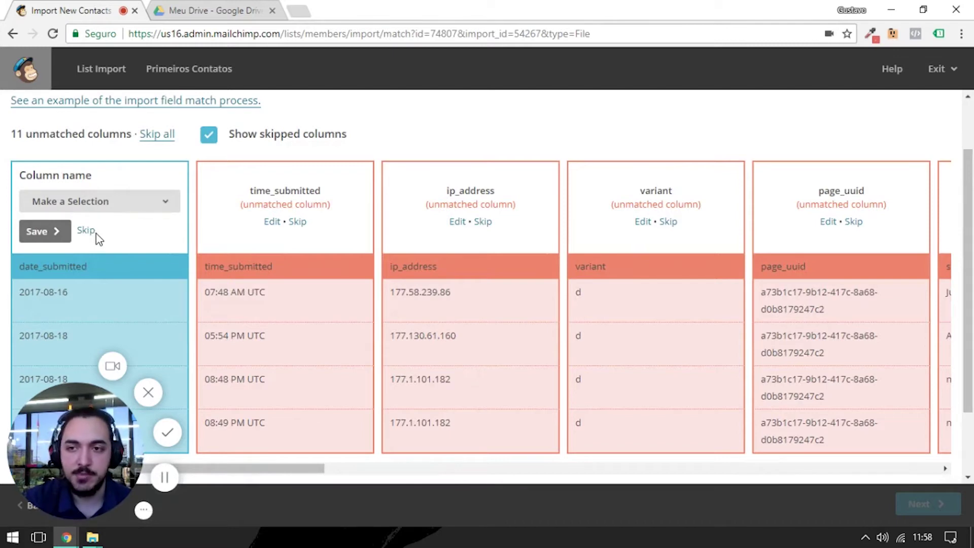
pyautogui.scroll(-2, 152, 203)
pyautogui.scroll(2, 178, 178)
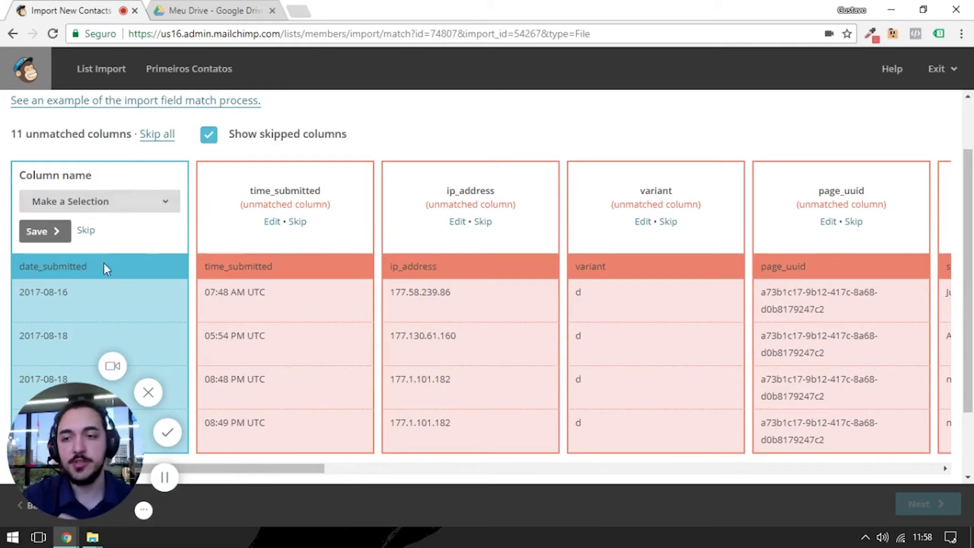
pyautogui.scroll(-2, 104, 267)
pyautogui.scroll(3, 163, 276)
pyautogui.scroll(-2, 264, 457)
pyautogui.moveTo(276, 453); pyautogui.dragTo(413, 417)
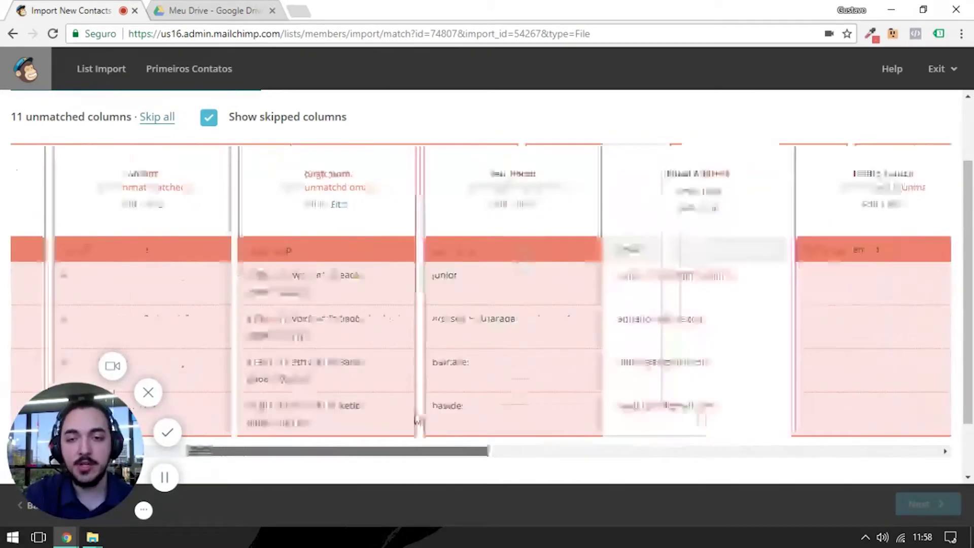
pyautogui.hscroll(-5, 556, 382)
pyautogui.hscroll(8, 408, 419)
pyautogui.hscroll(-4, 352, 426)
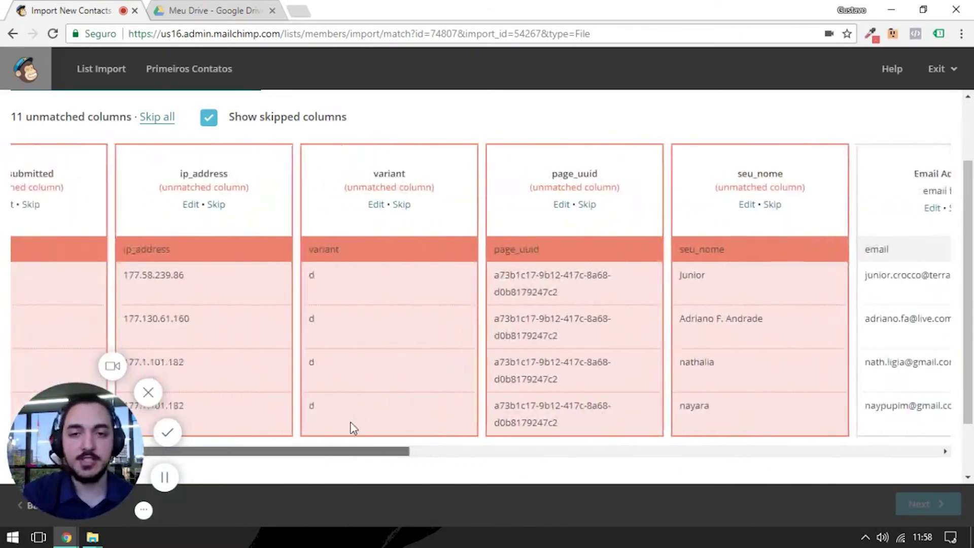
pyautogui.hscroll(-4, 347, 428)
pyautogui.hscroll(-2, 281, 434)
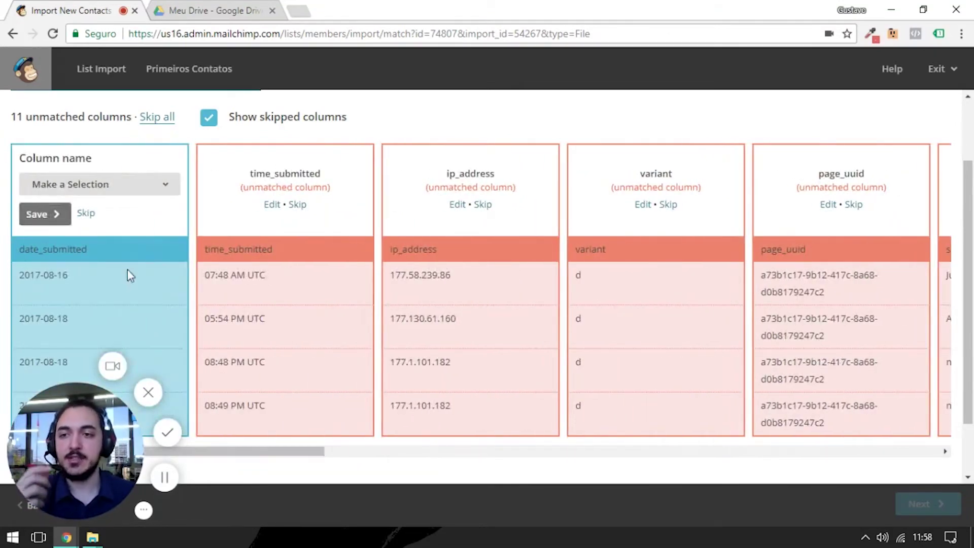
# - Skip the date_submitted, time_submitted, ip_address, variant and page_uuid columns
pyautogui.click(84, 214)
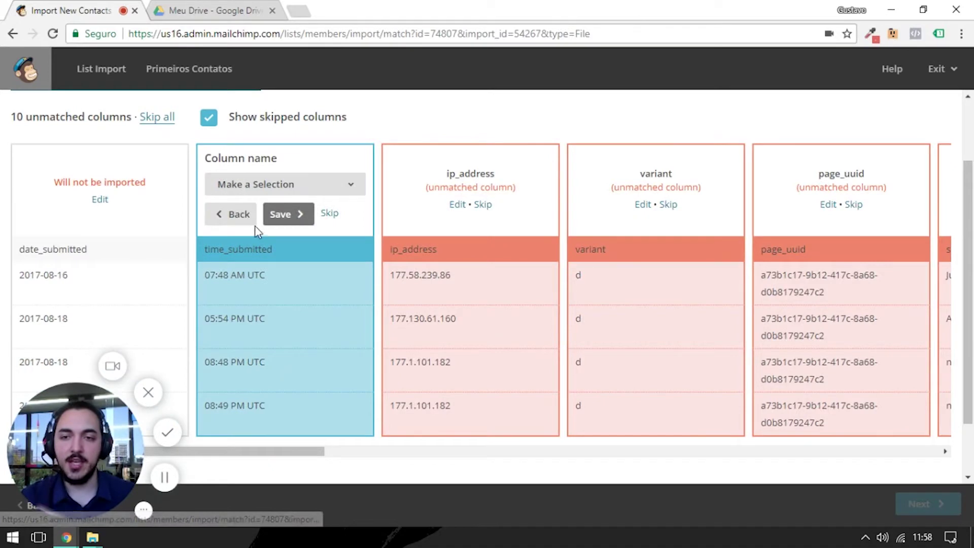
pyautogui.click(285, 185)
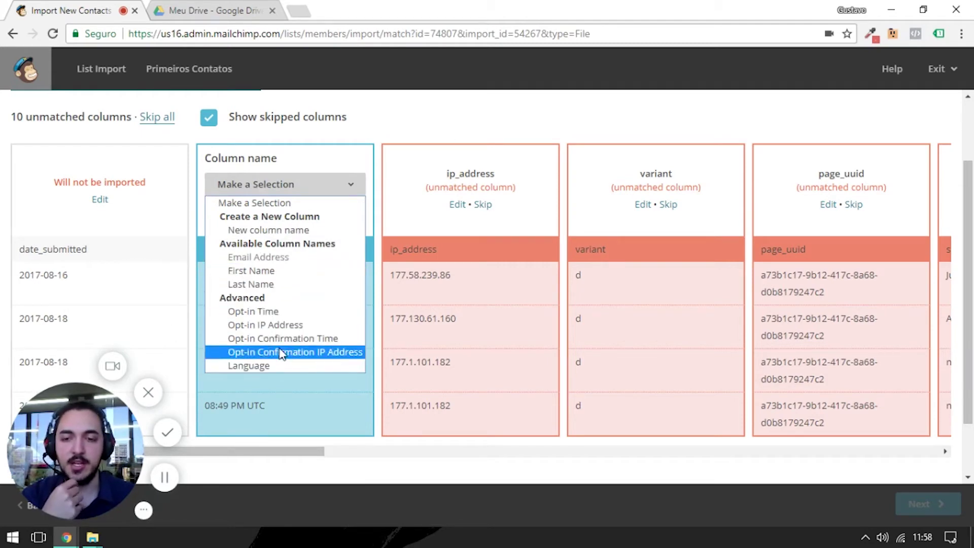
pyautogui.click(268, 230)
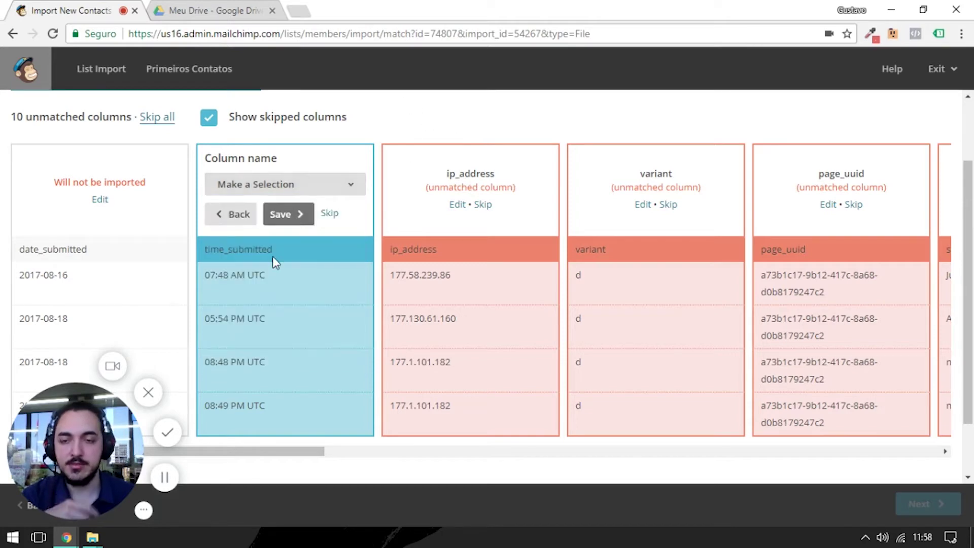
pyautogui.click(320, 191)
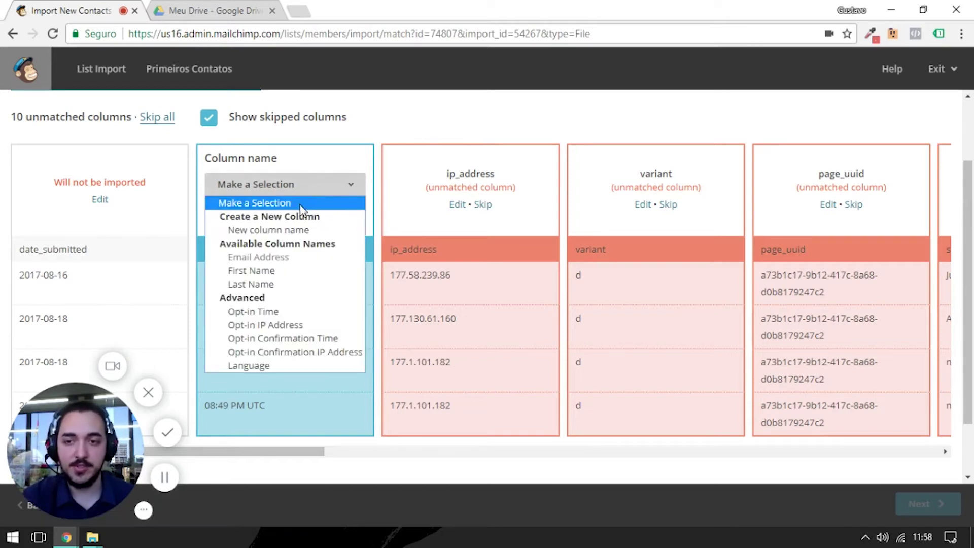
pyautogui.click(434, 123)
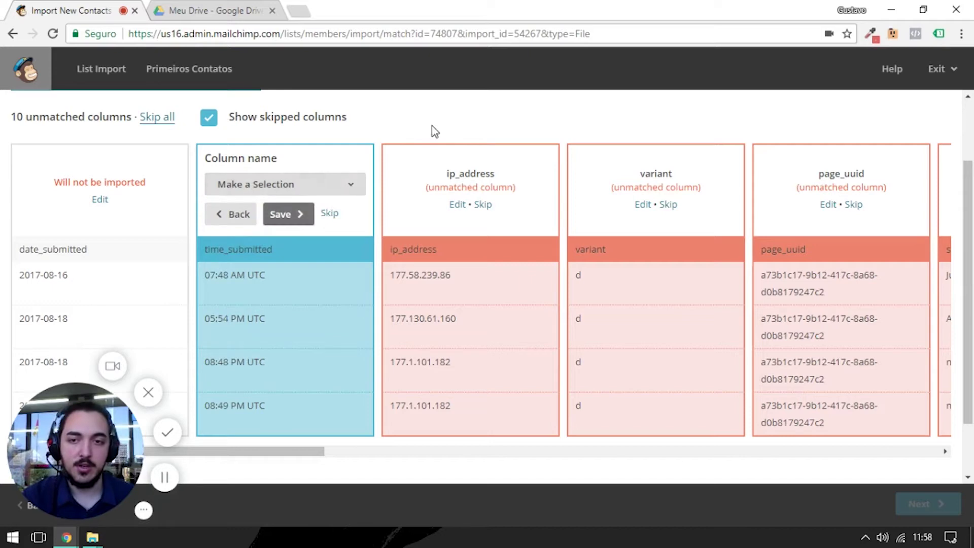
pyautogui.click(329, 213)
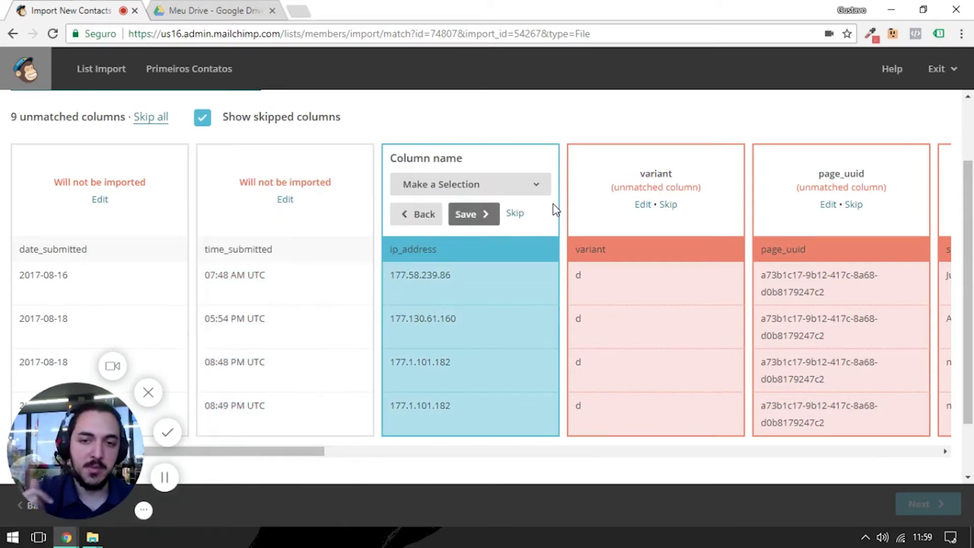
pyautogui.click(515, 213)
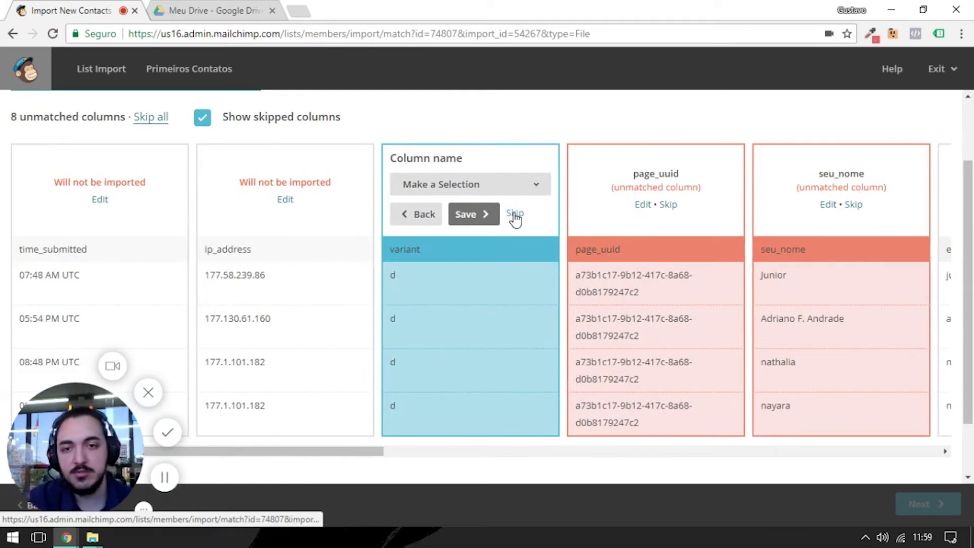
pyautogui.click(515, 214)
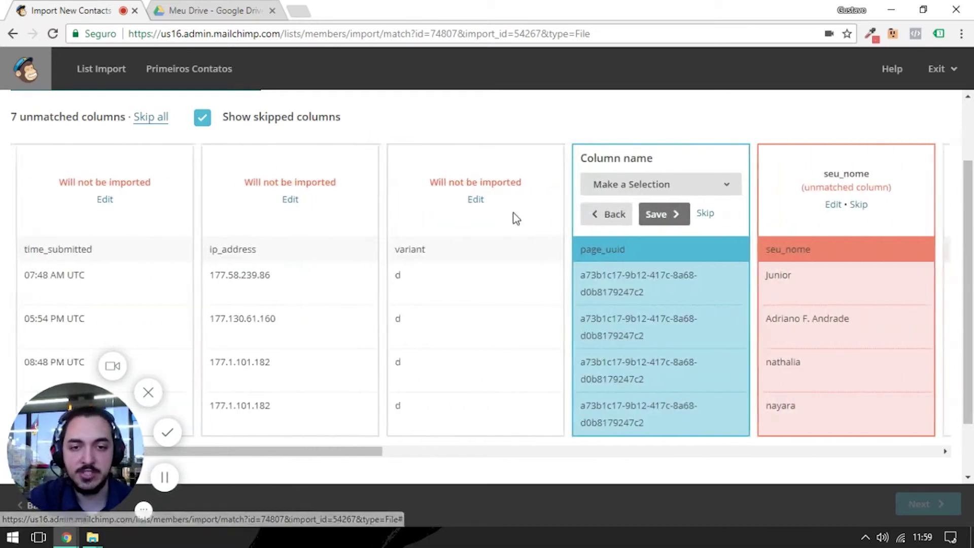
pyautogui.click(701, 213)
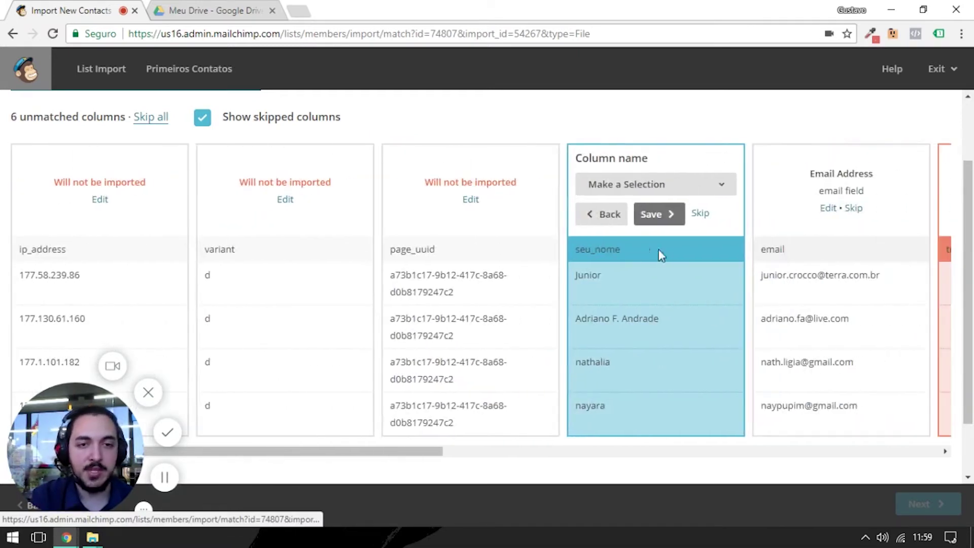
# - Map seu_nome to First Name and email to Email Address
pyautogui.click(653, 184)
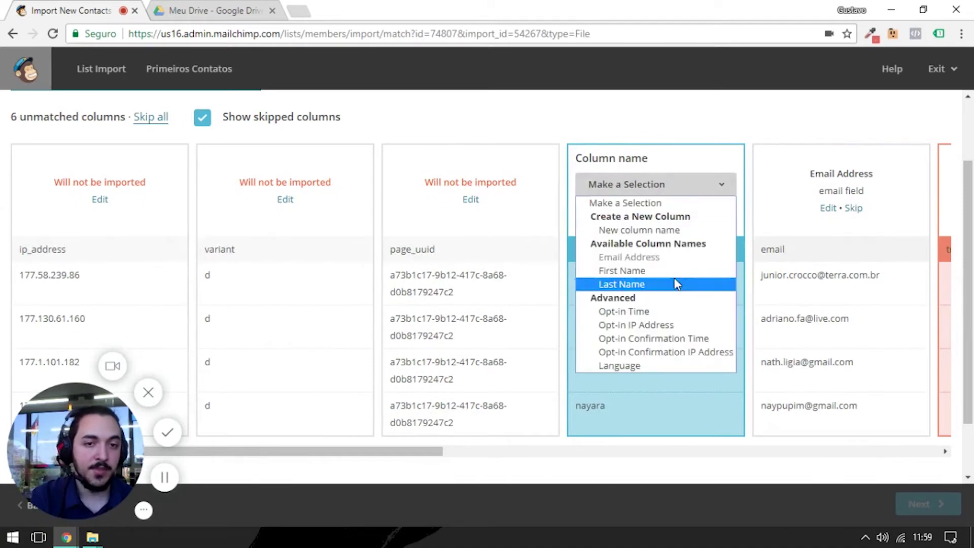
pyautogui.click(662, 271)
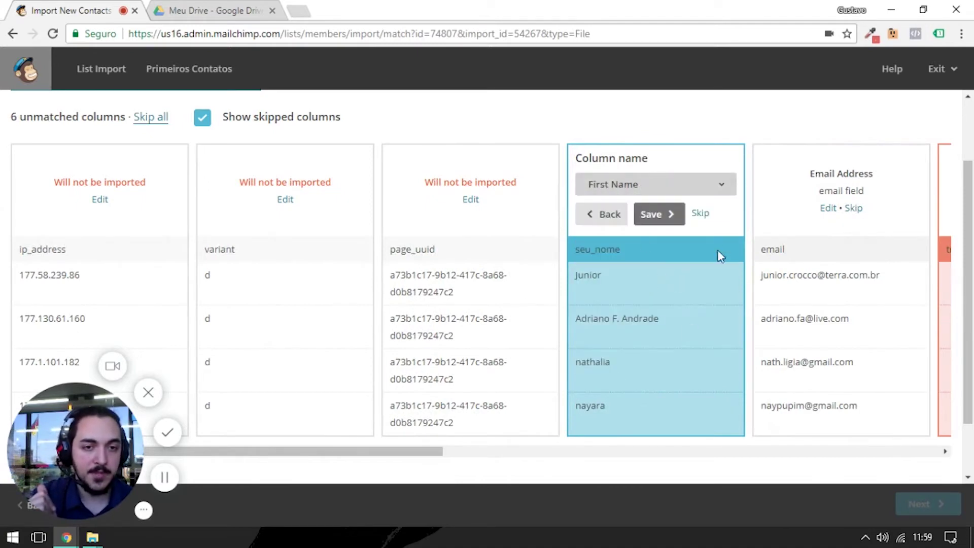
pyautogui.click(668, 219)
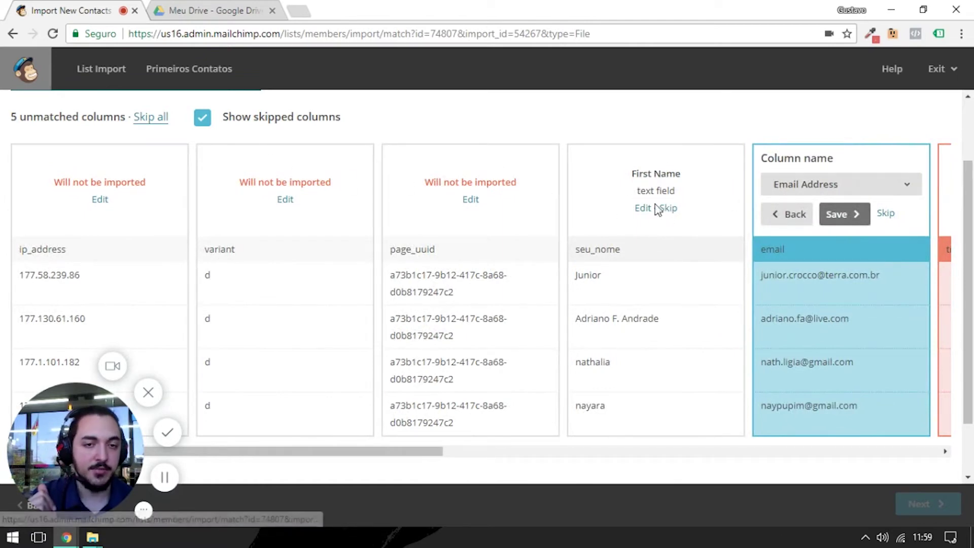
pyautogui.moveTo(637, 190); pyautogui.dragTo(674, 190)
pyautogui.click(672, 191)
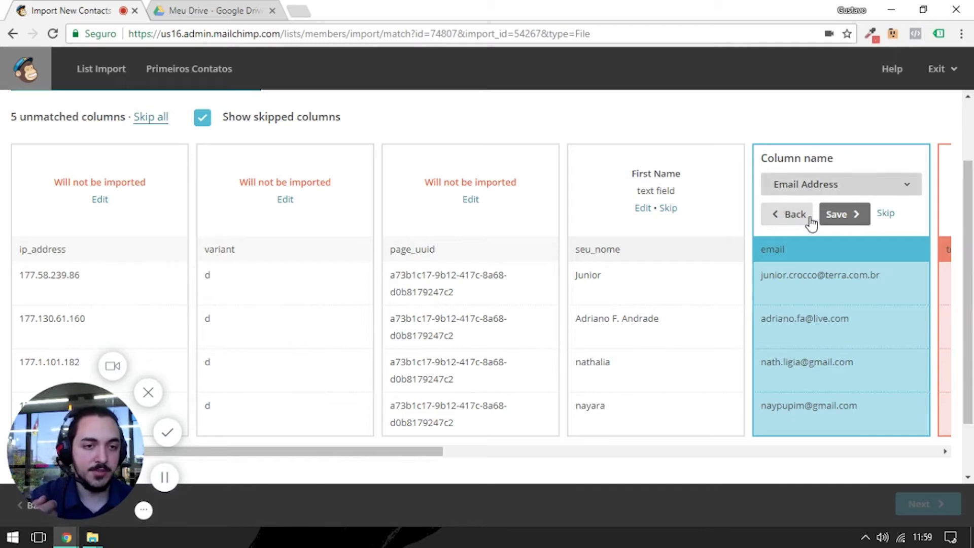
pyautogui.click(844, 215)
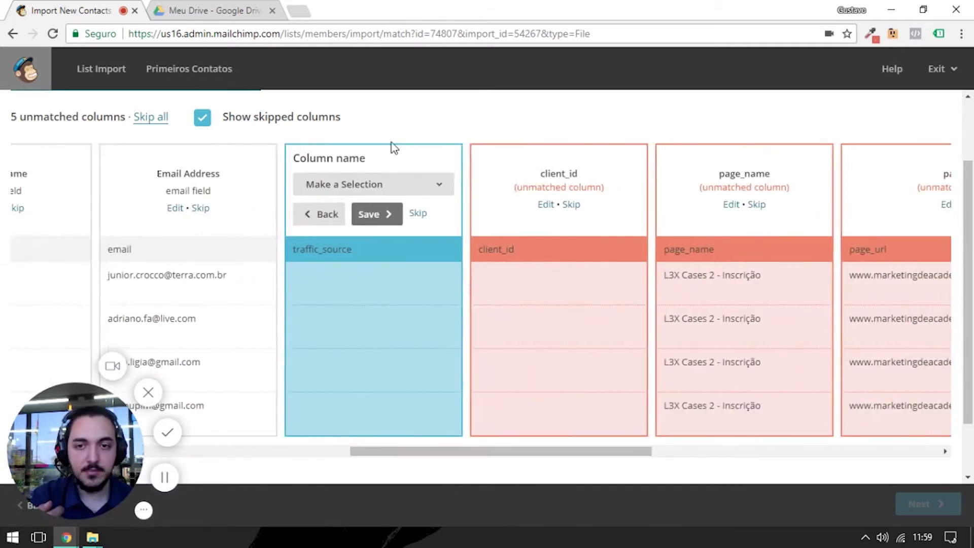
# - Skip the traffic_source and client_id columns
pyautogui.click(423, 213)
pyautogui.moveTo(326, 452); pyautogui.dragTo(699, 455)
pyautogui.click(440, 214)
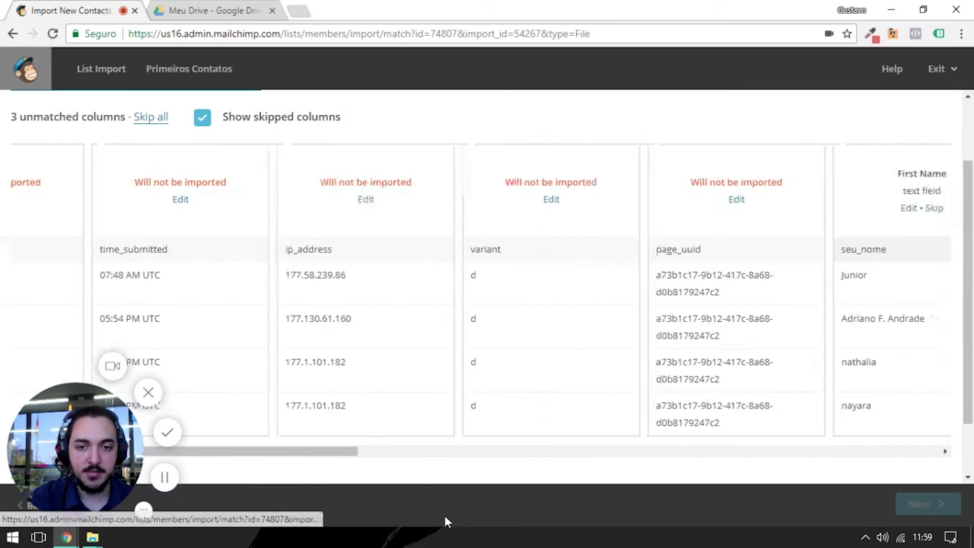
pyautogui.moveTo(330, 452); pyautogui.dragTo(787, 459)
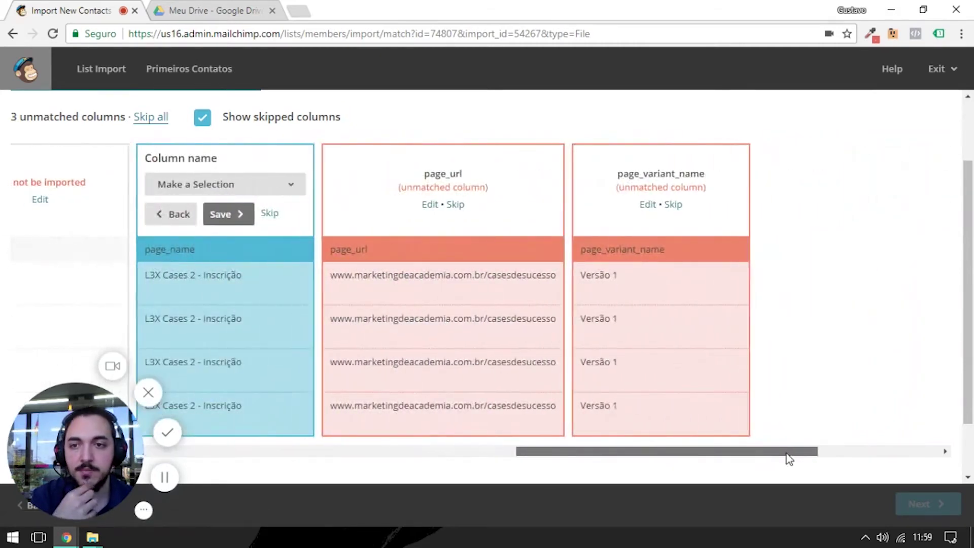
# - Import page_name as a new field named 'Página de Inscrição'
pyautogui.click(270, 186)
pyautogui.click(280, 231)
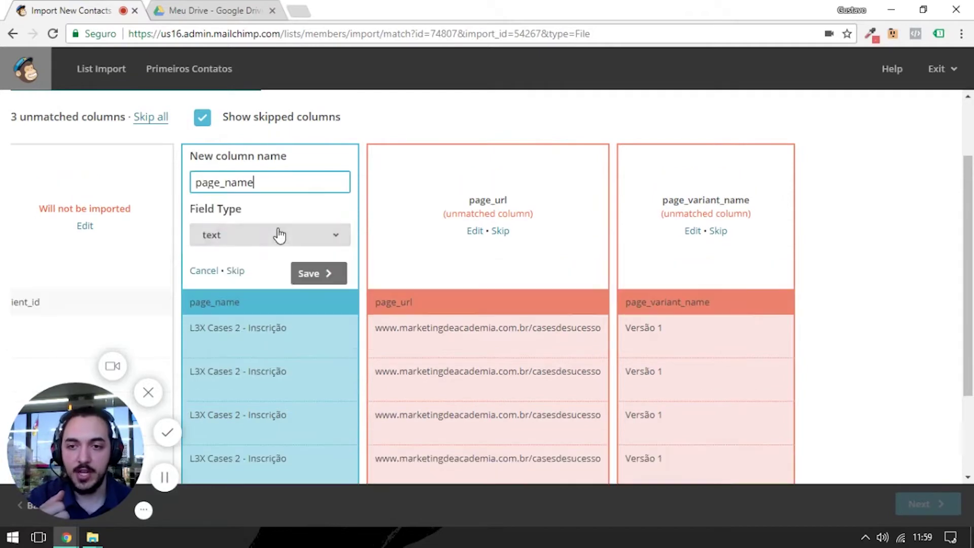
pyautogui.moveTo(268, 185); pyautogui.dragTo(156, 181)
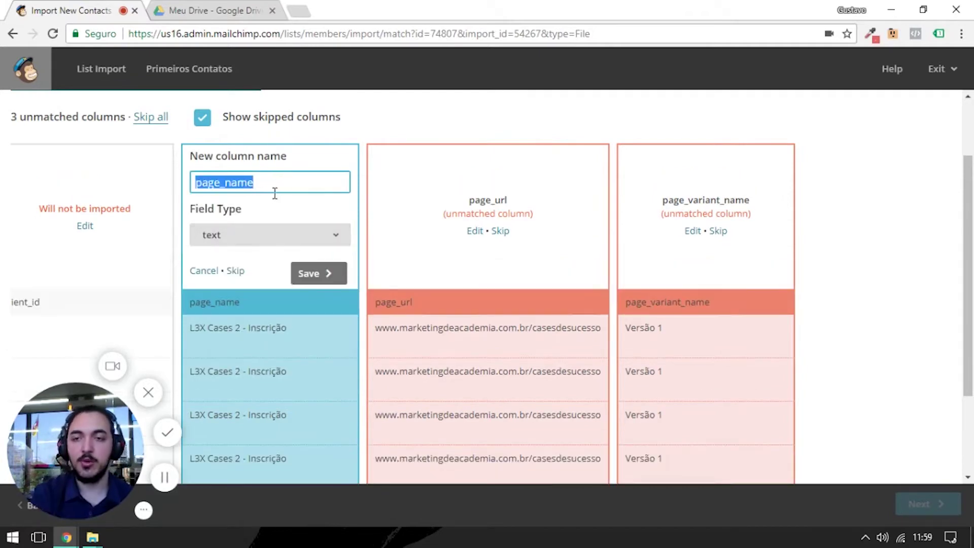
pyautogui.write('Página de Inscrição')
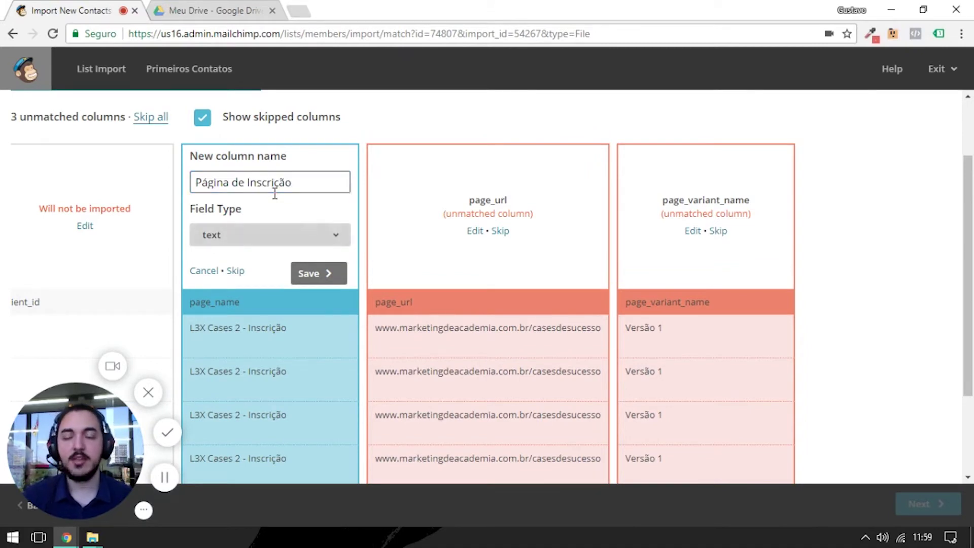
pyautogui.click(301, 293)
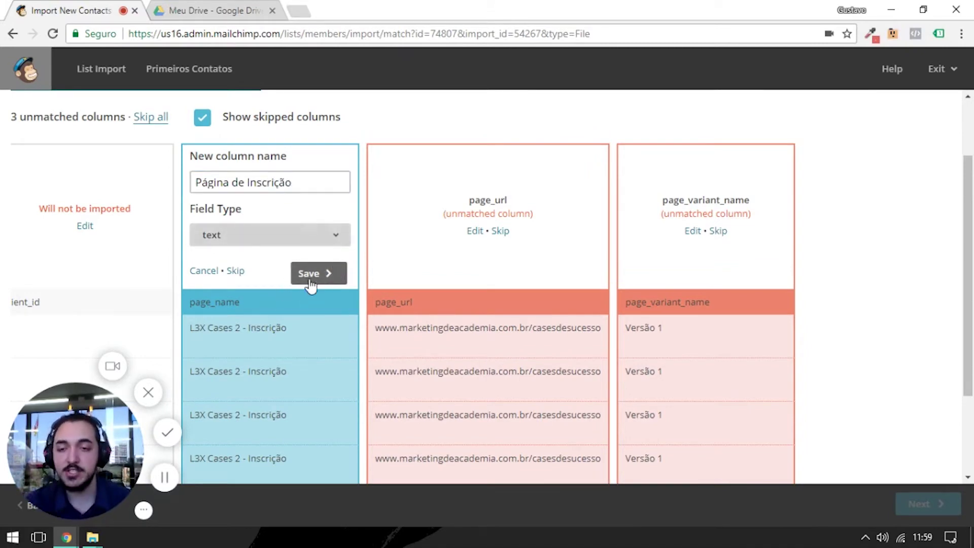
pyautogui.click(309, 274)
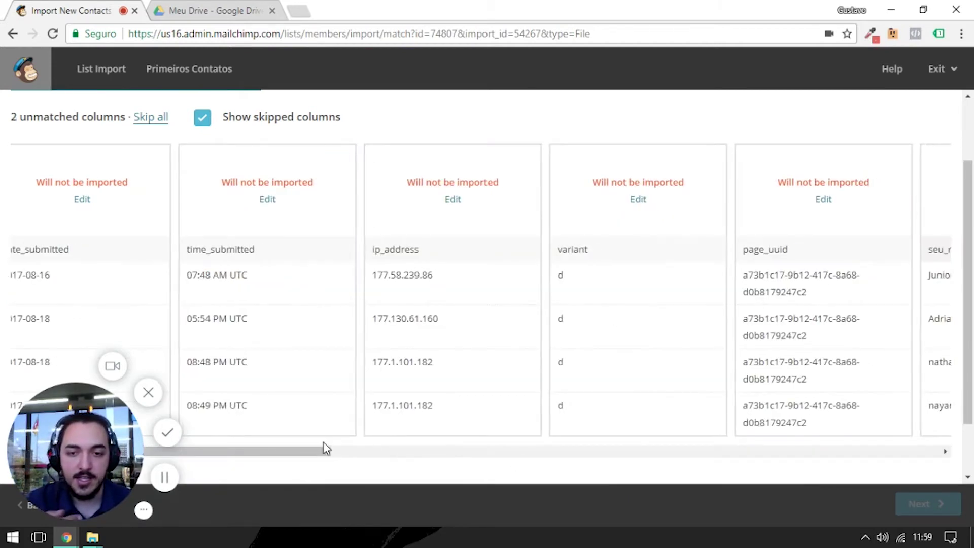
# - Skip page_url and page_variant_name, then proceed to the import review
pyautogui.moveTo(317, 454); pyautogui.dragTo(820, 426)
pyautogui.click(382, 216)
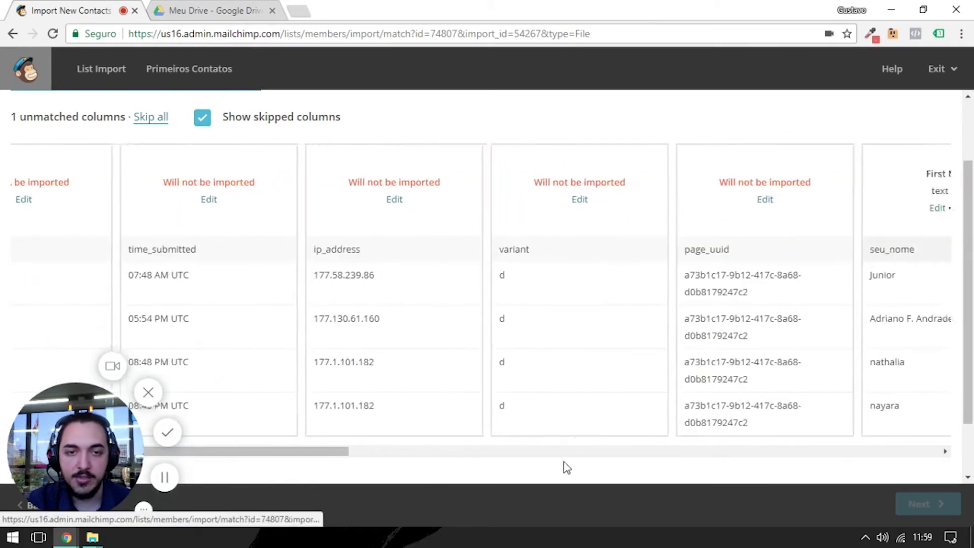
pyautogui.moveTo(345, 454); pyautogui.dragTo(832, 424)
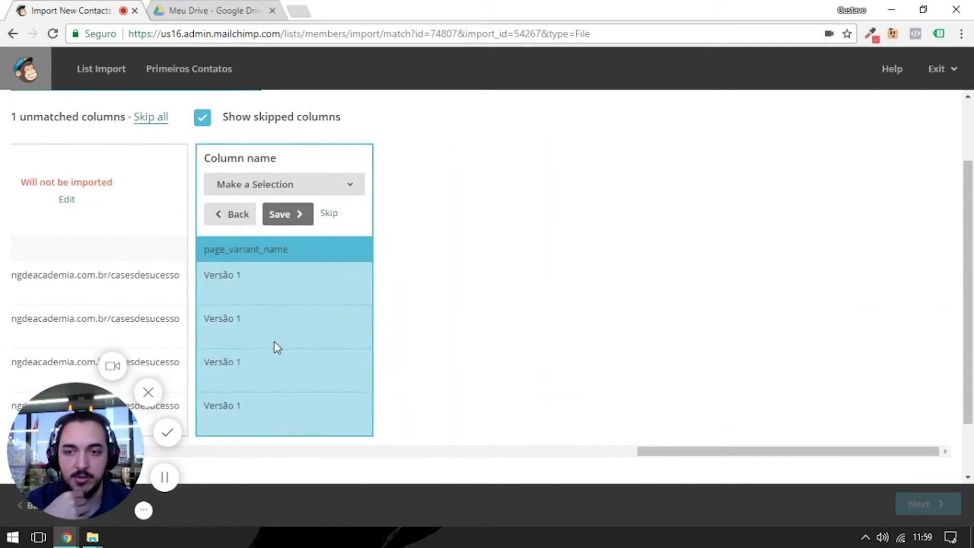
pyautogui.click(327, 214)
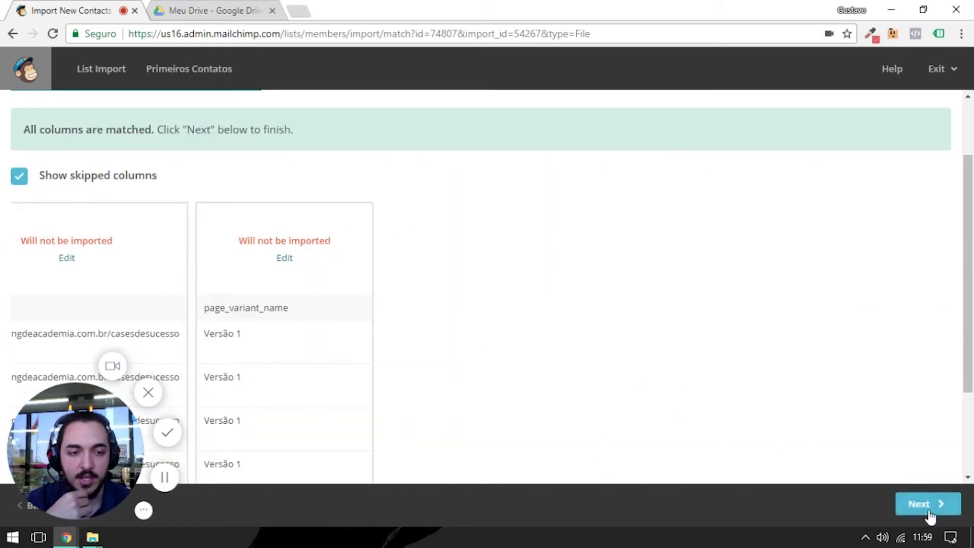
pyautogui.hscroll(-15, 333, 302)
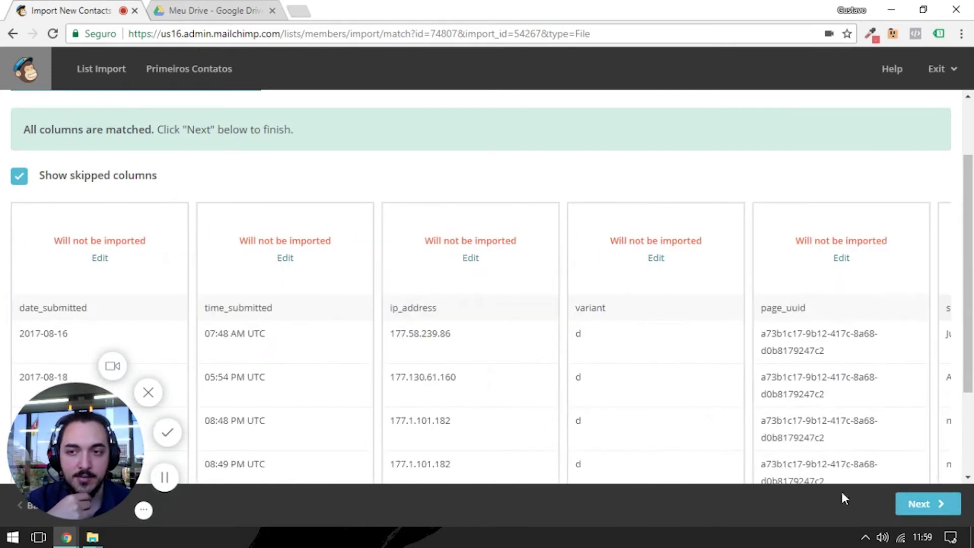
pyautogui.scroll(-2, 756, 462)
pyautogui.click(930, 505)
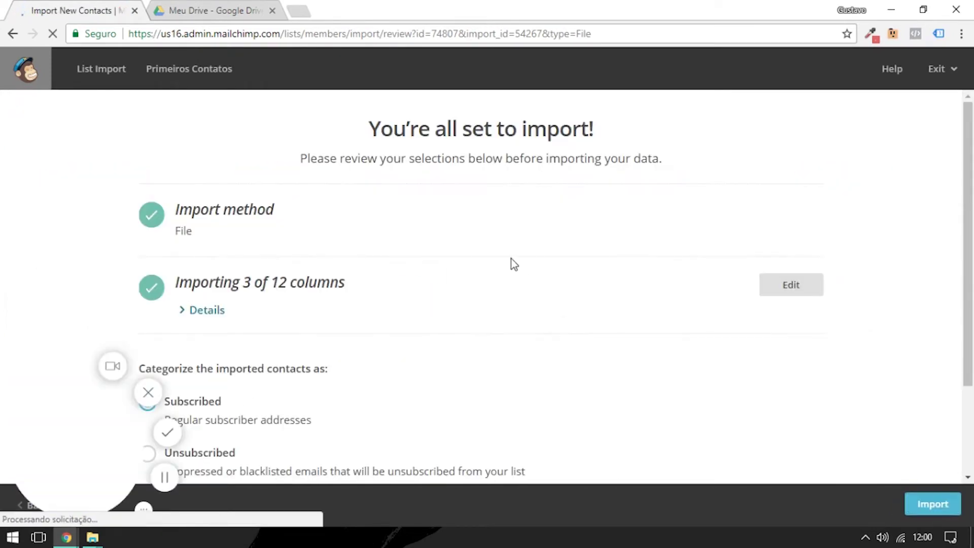
# - Import the 3 matched columns into Primeiros Contatos with contacts kept as Subscribed
pyautogui.scroll(-2, 350, 179)
pyautogui.scroll(2, 349, 199)
pyautogui.scroll(-2, 384, 260)
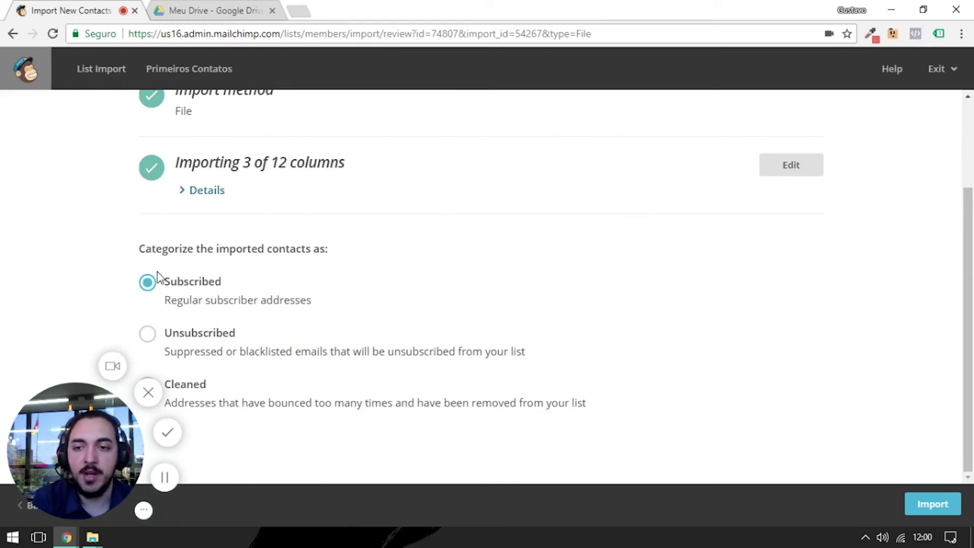
pyautogui.click(922, 502)
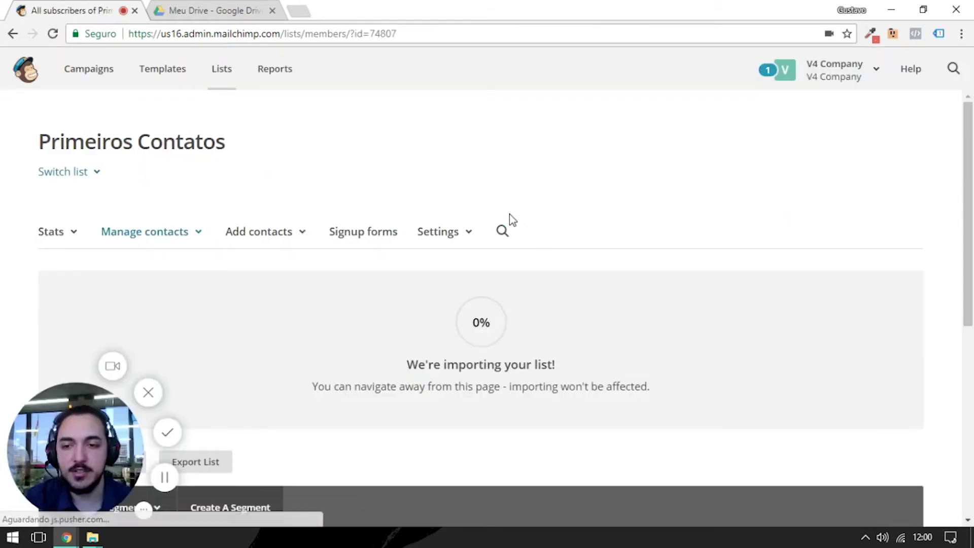
# - Open the Create a new segment form on the Primeiros Contatos list
pyautogui.scroll(-2, 583, 243)
pyautogui.scroll(-3, 583, 250)
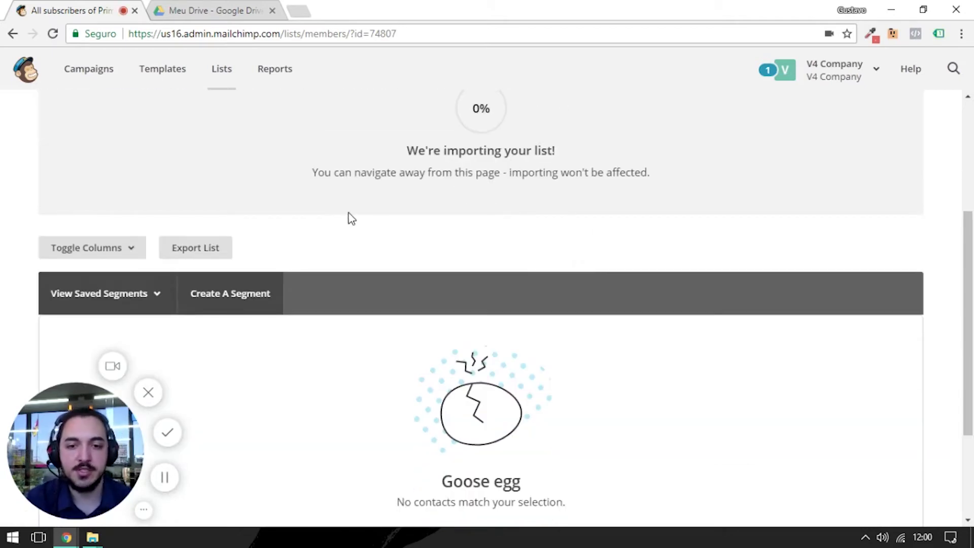
pyautogui.scroll(-1, 376, 212)
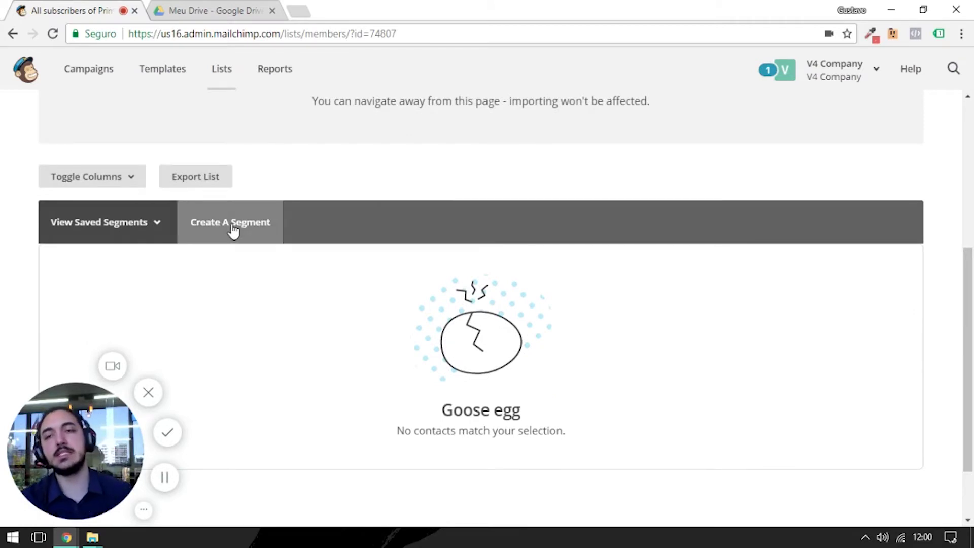
pyautogui.click(250, 228)
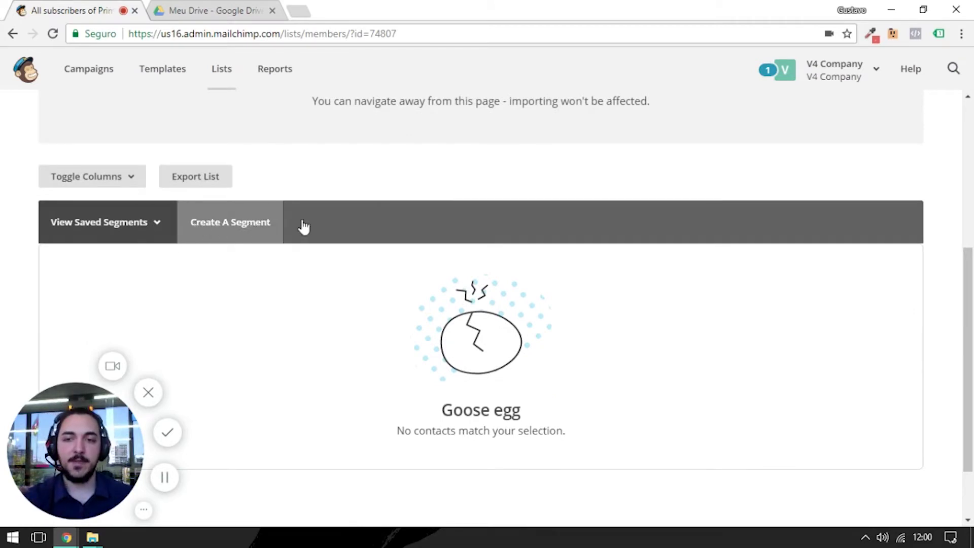
pyautogui.scroll(-2, 276, 191)
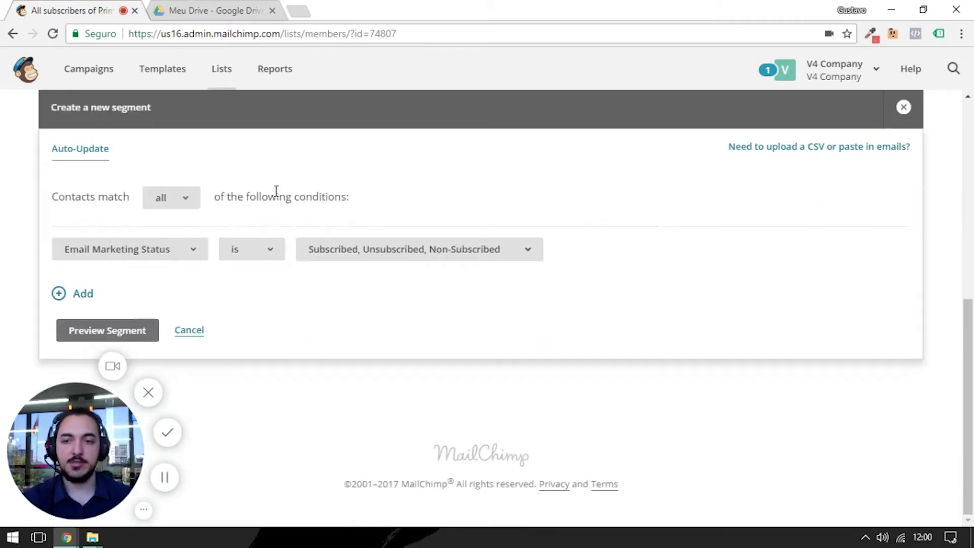
# - Try out segment conditions, including a Página de Inscrição condition with value XYZ
pyautogui.click(84, 294)
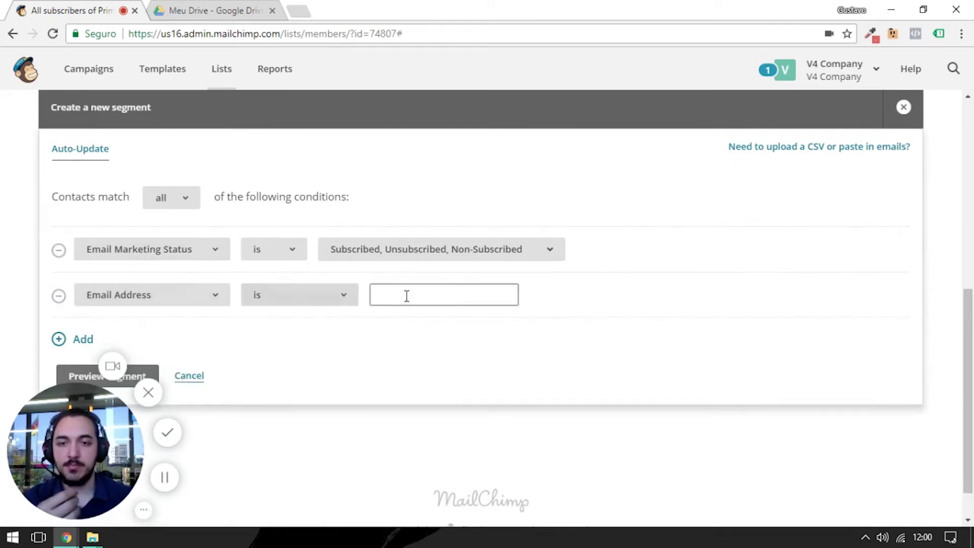
pyautogui.click(58, 295)
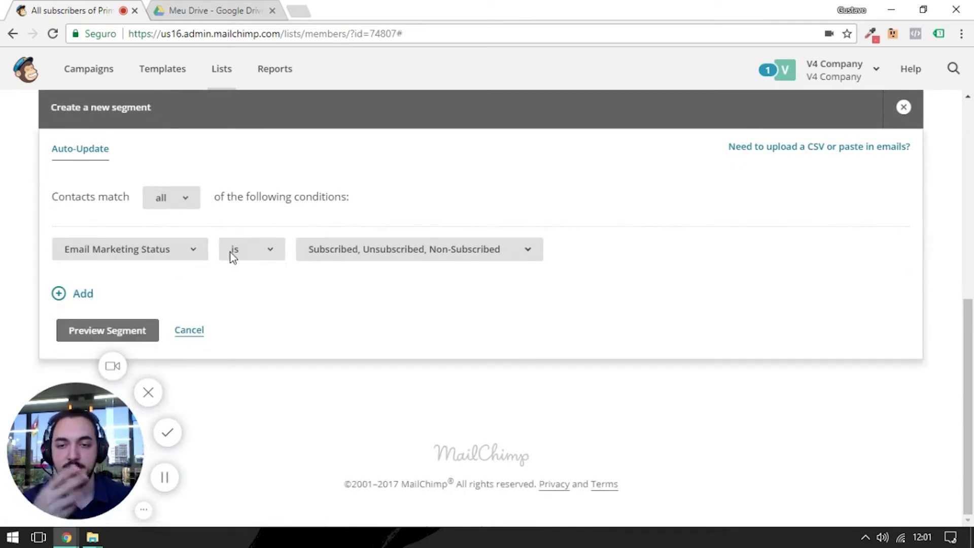
pyautogui.click(373, 256)
pyautogui.click(155, 250)
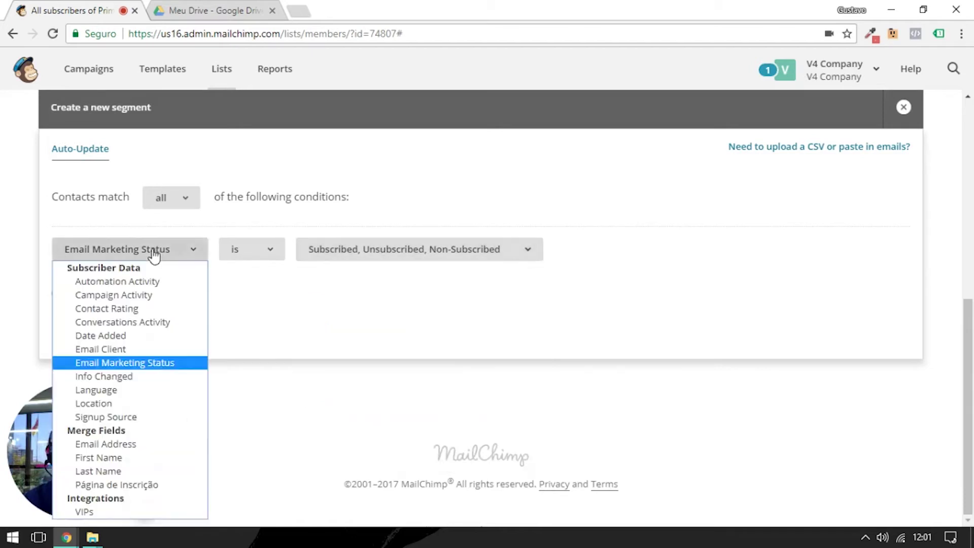
pyautogui.click(147, 485)
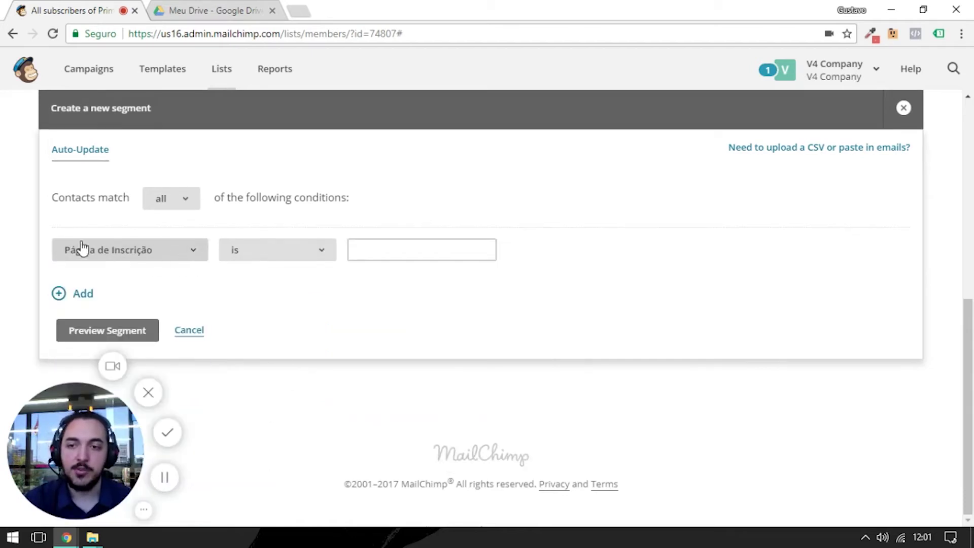
pyautogui.click(399, 252)
pyautogui.write('XYZ')
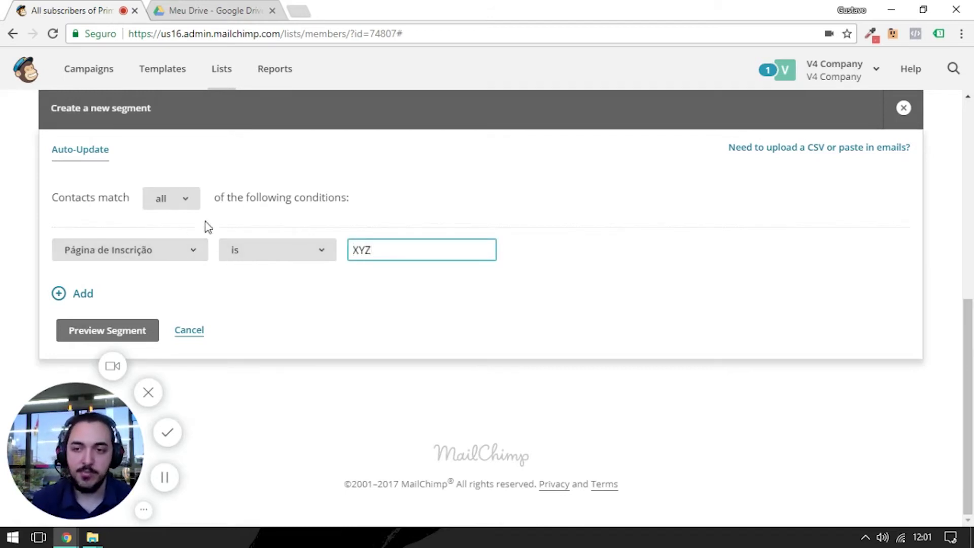
pyautogui.click(97, 302)
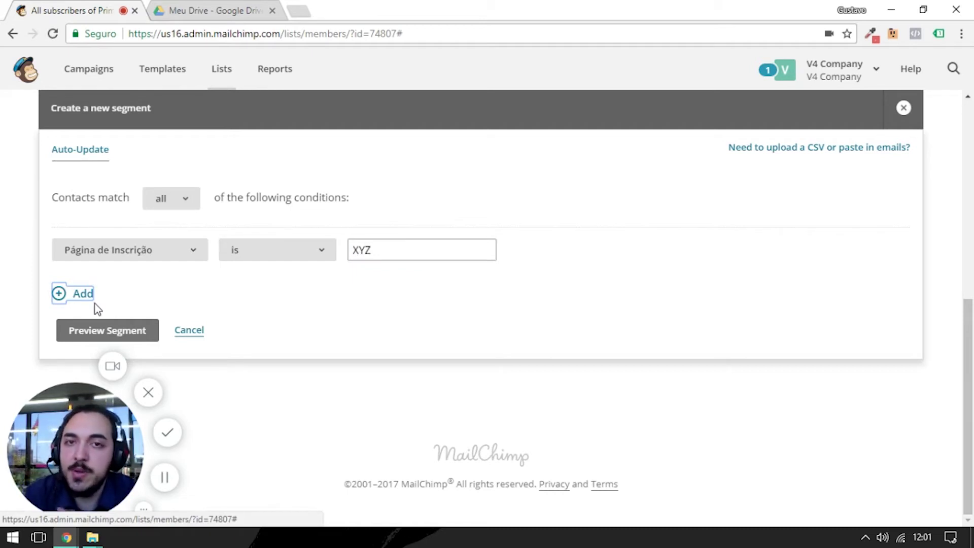
# - Set the segment condition to Date Added is after 10/1/2017
pyautogui.click(147, 251)
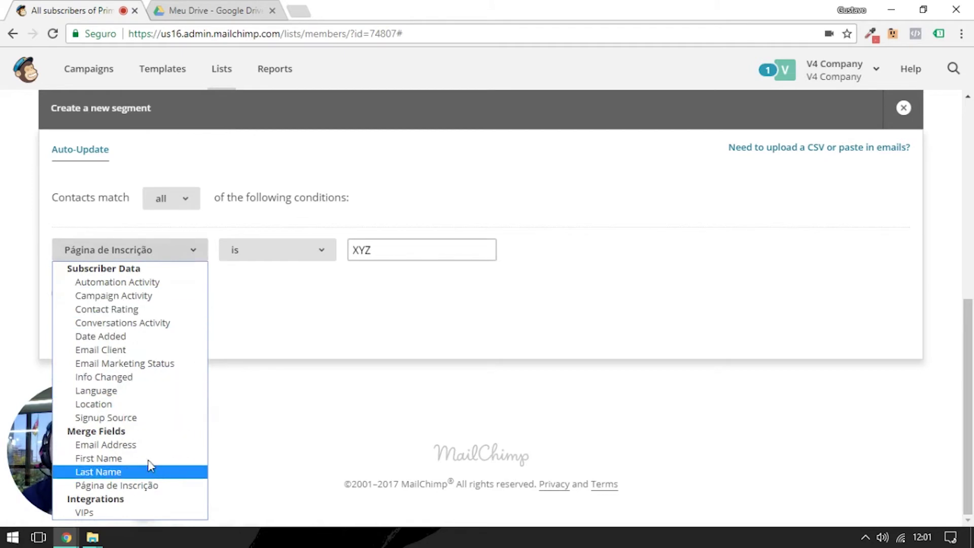
pyautogui.click(154, 337)
pyautogui.click(293, 254)
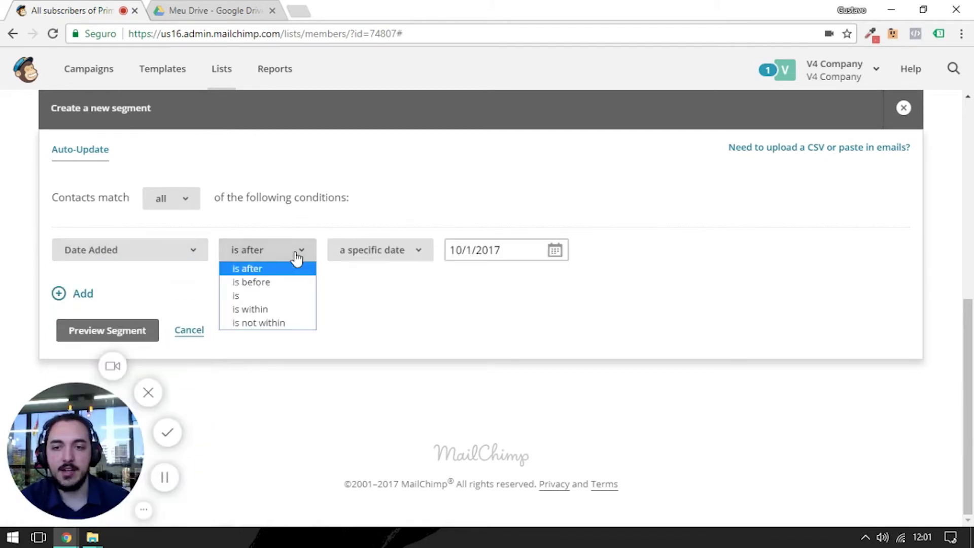
pyautogui.click(284, 280)
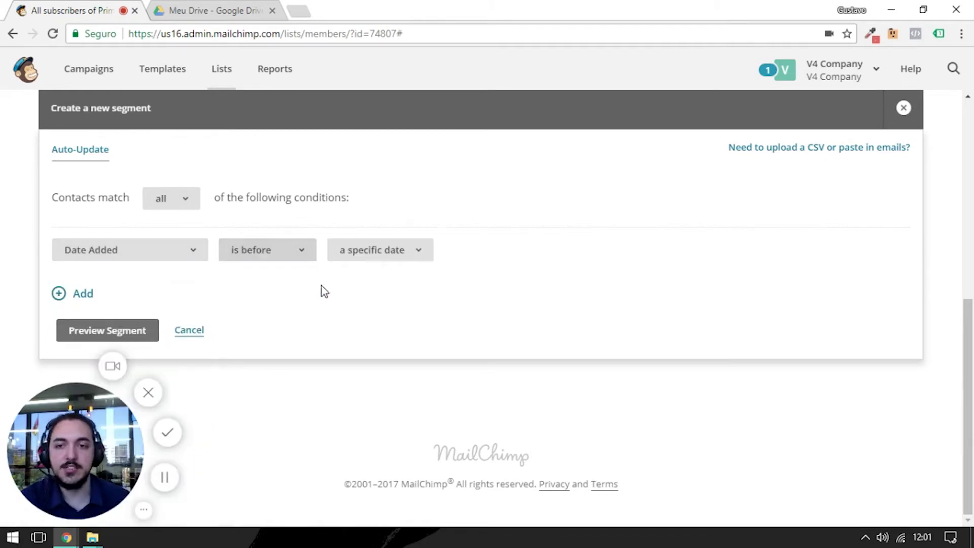
pyautogui.click(295, 261)
pyautogui.click(294, 259)
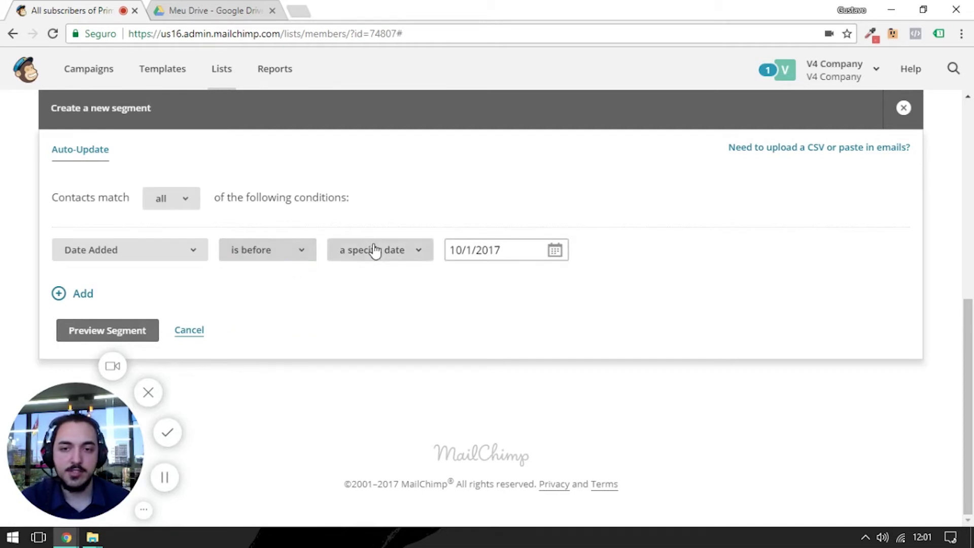
pyautogui.click(504, 255)
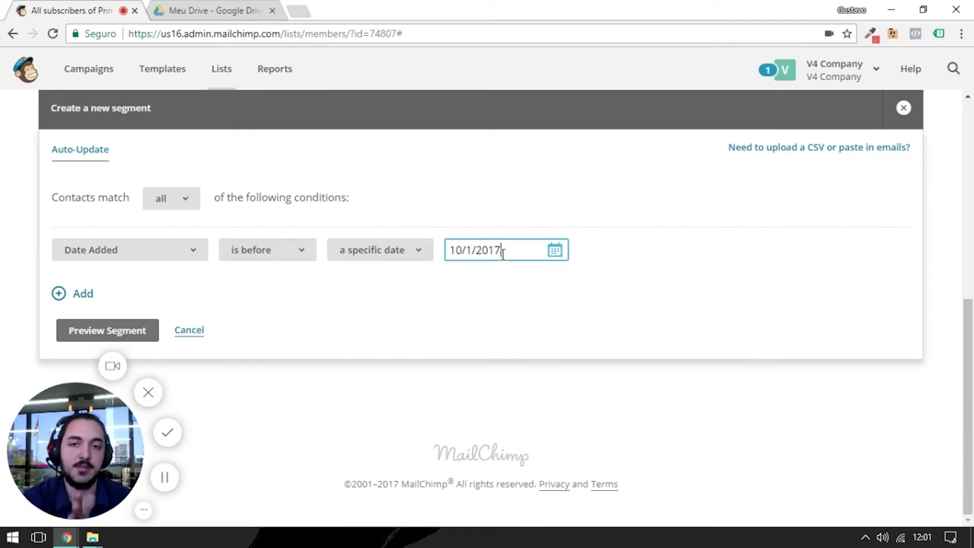
pyautogui.click(281, 256)
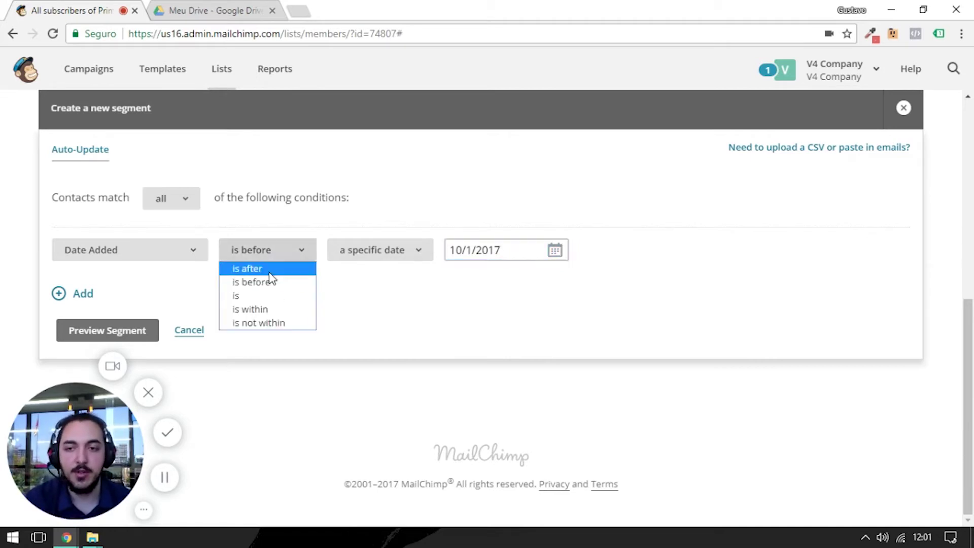
pyautogui.click(275, 268)
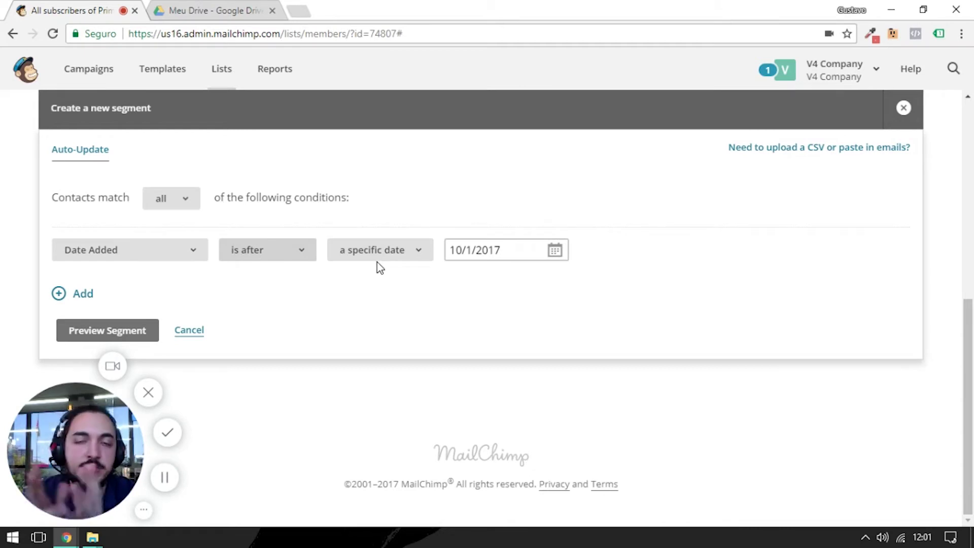
pyautogui.scroll(5, 258, 203)
# - Refresh the list page and scroll through the 2,367 imported subscribers
pyautogui.click(412, 273)
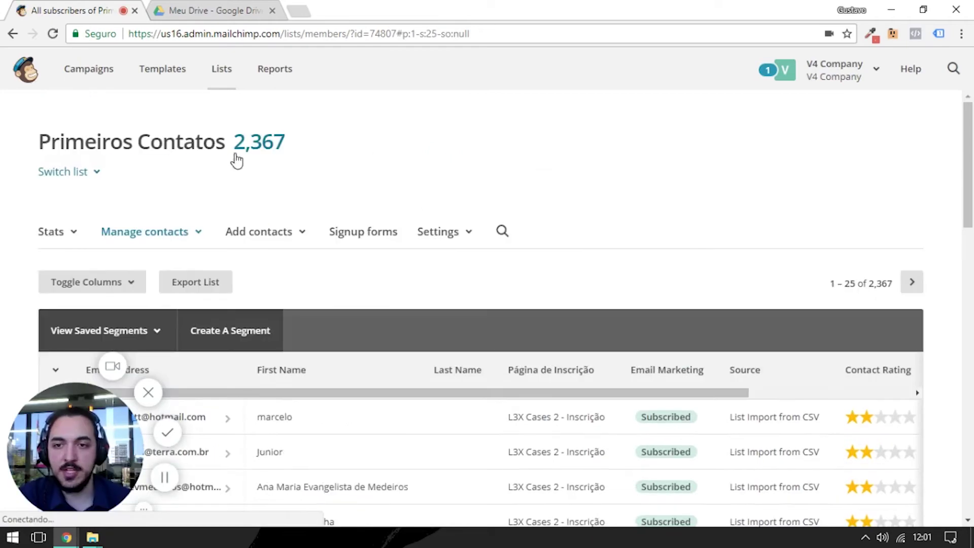
pyautogui.scroll(-20, 487, 299)
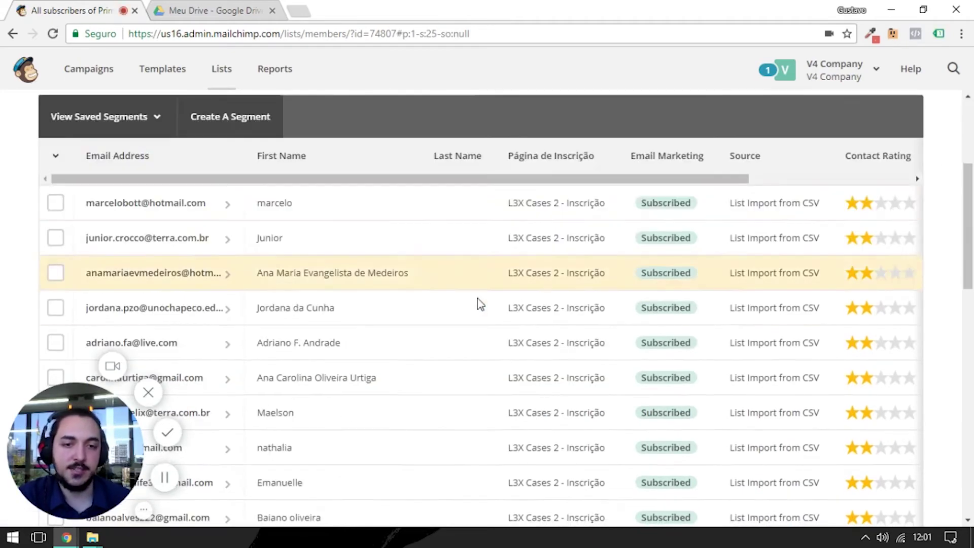
pyautogui.scroll(20, 357, 319)
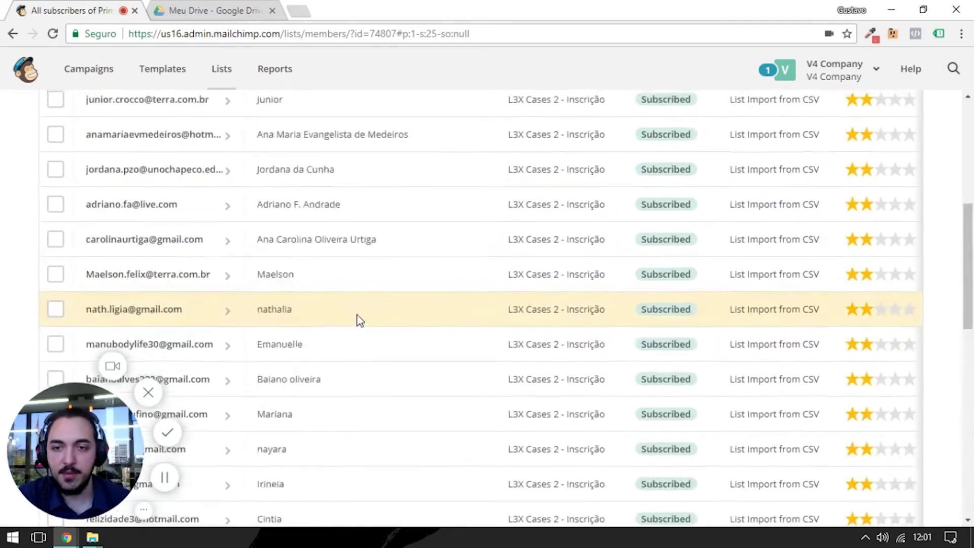
pyautogui.scroll(-1, 702, 182)
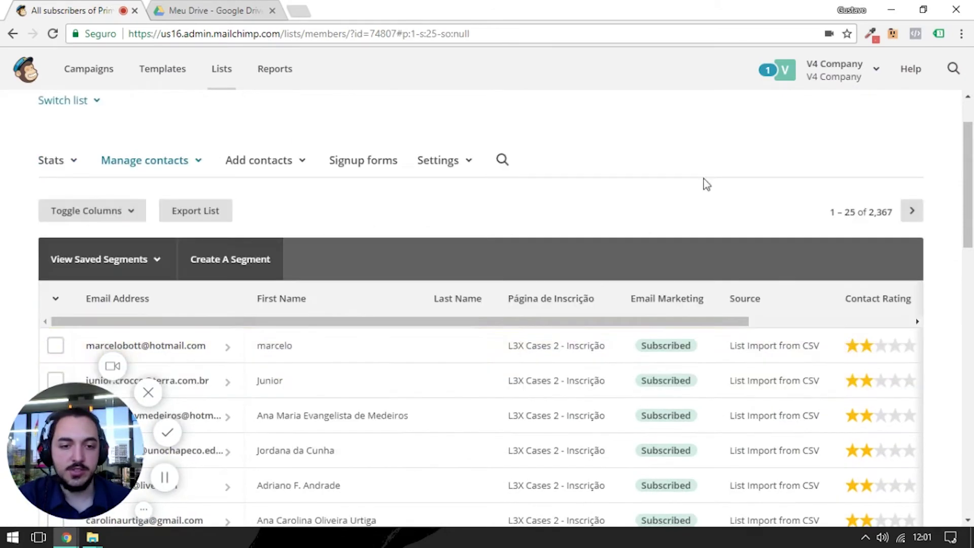
pyautogui.scroll(1, 384, 212)
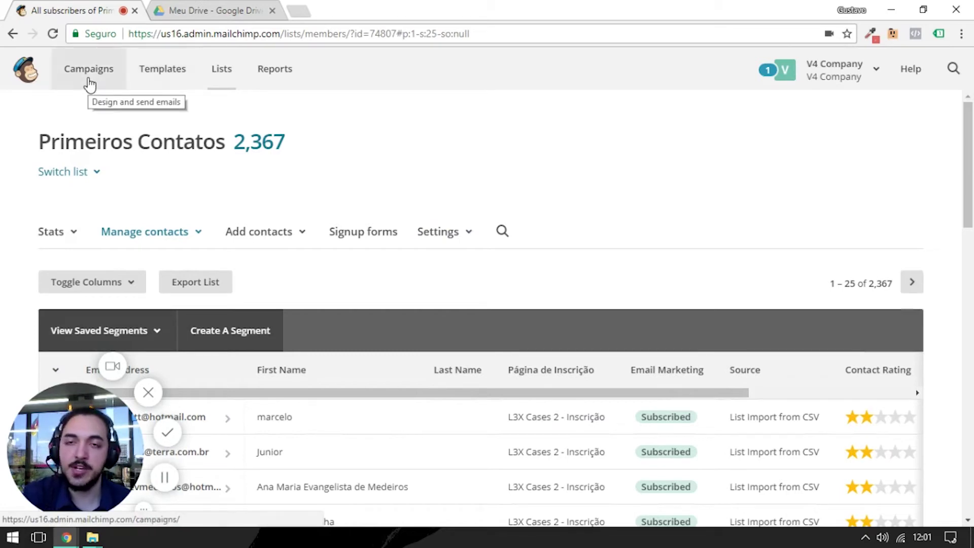
# - Create a regular email campaign named 'Primeiro Email'
pyautogui.click(72, 84)
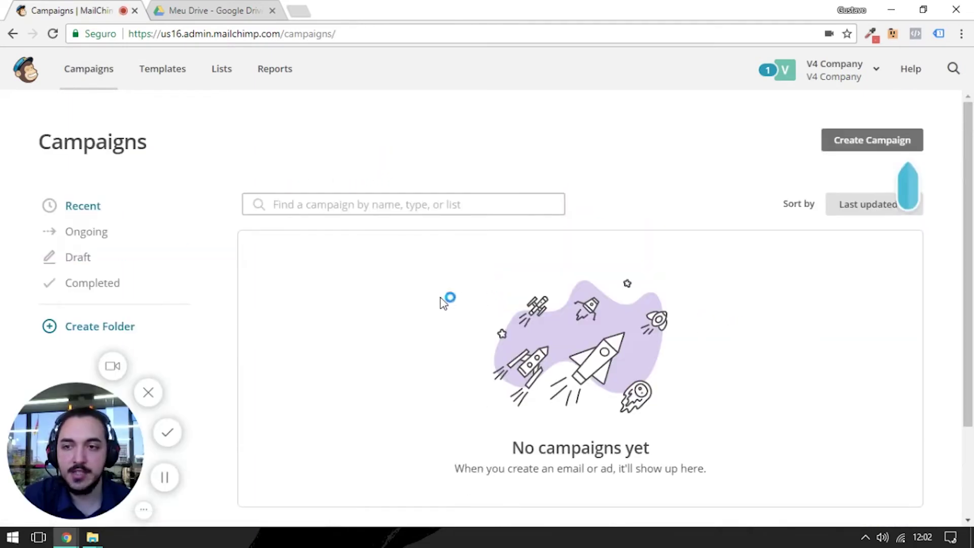
pyautogui.click(883, 142)
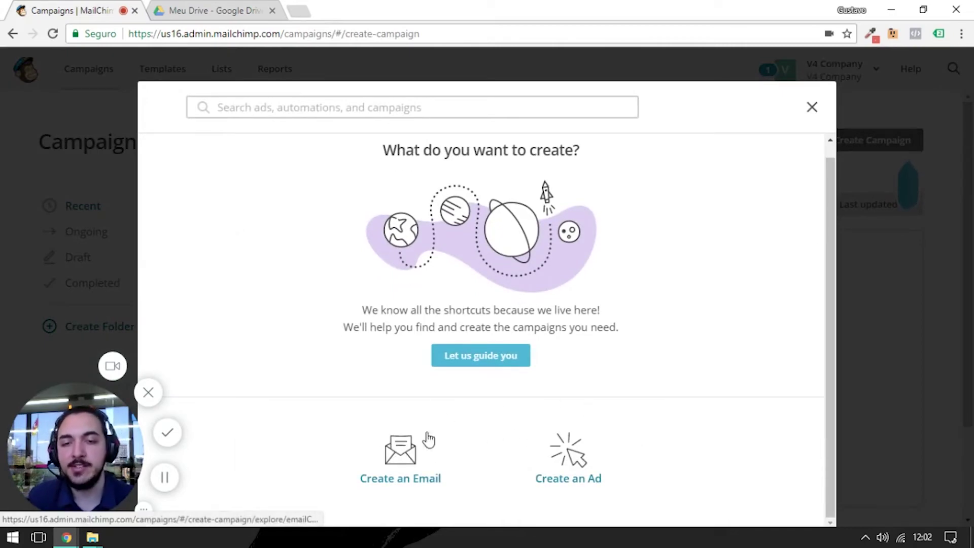
pyautogui.click(390, 455)
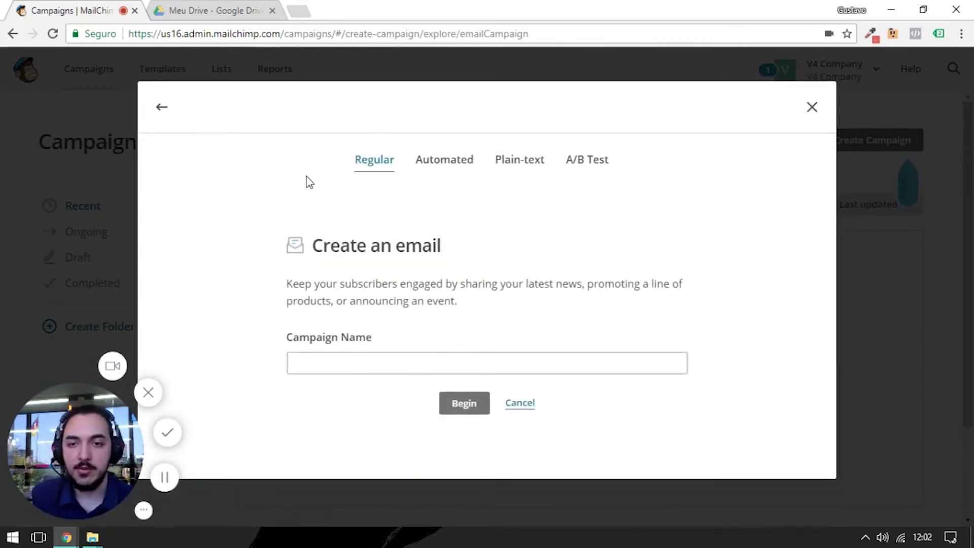
pyautogui.click(371, 357)
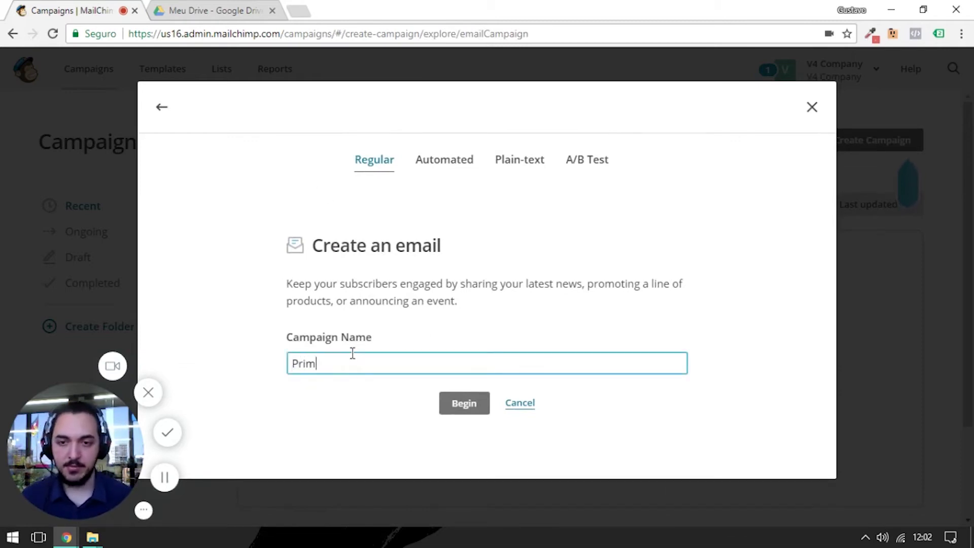
pyautogui.write('Primeiro Email')
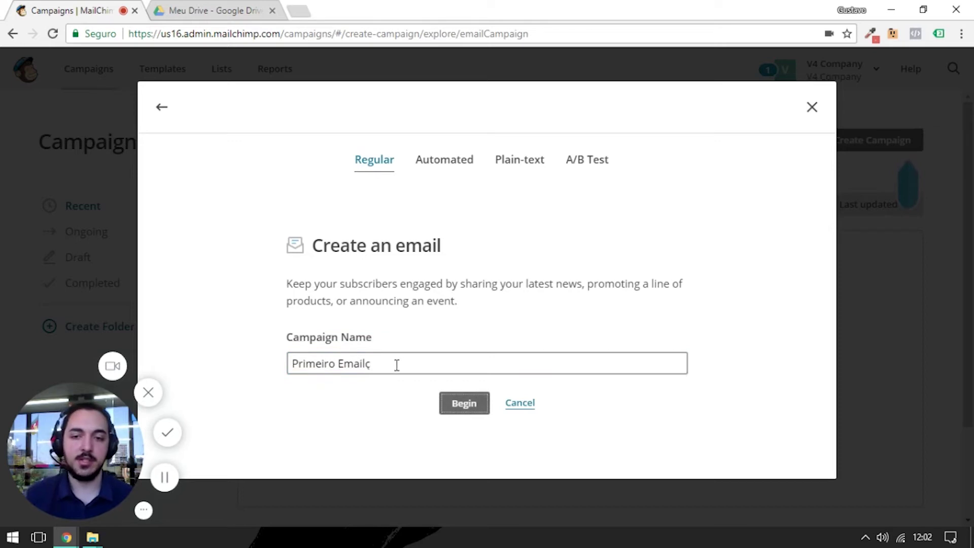
pyautogui.press('Tab')
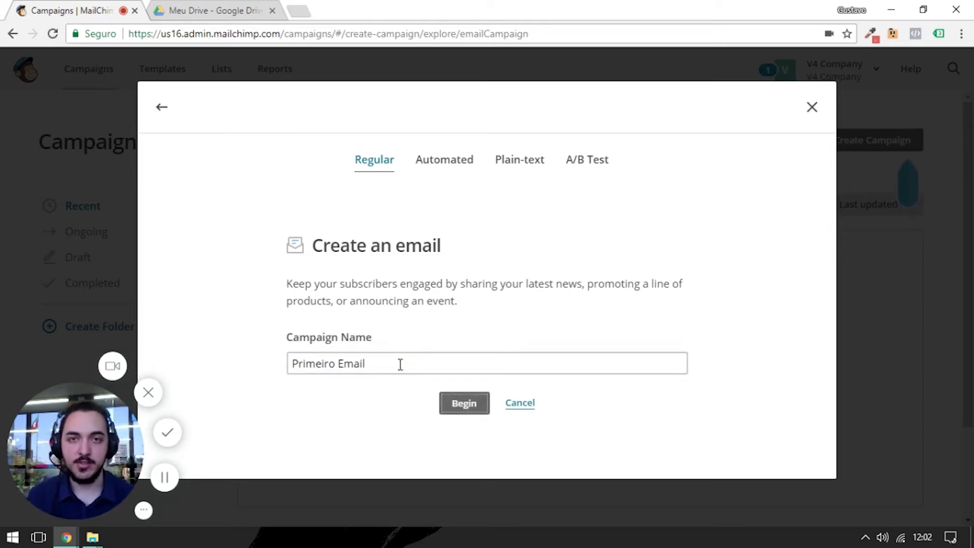
pyautogui.click(449, 397)
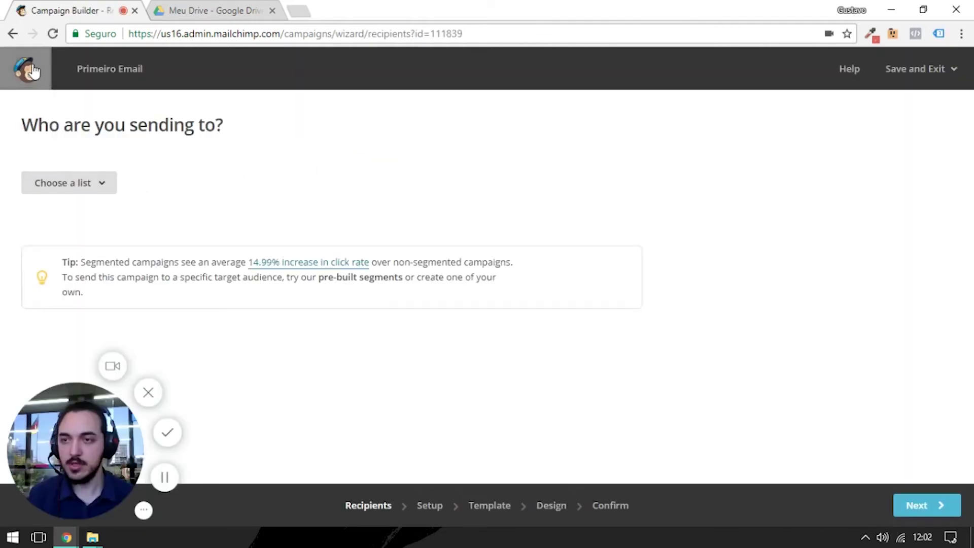
# - Go back to Campaigns and start creating another campaign
pyautogui.click(31, 69)
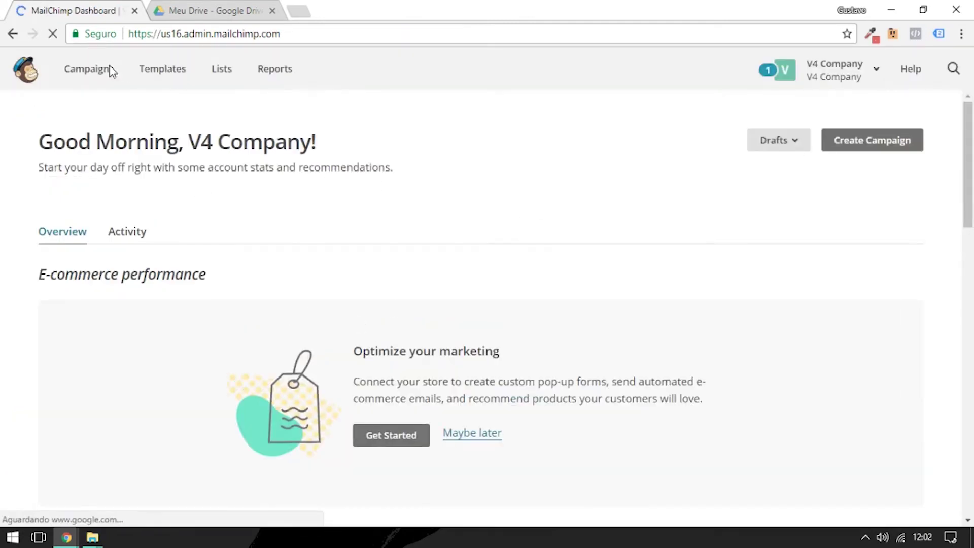
pyautogui.click(104, 70)
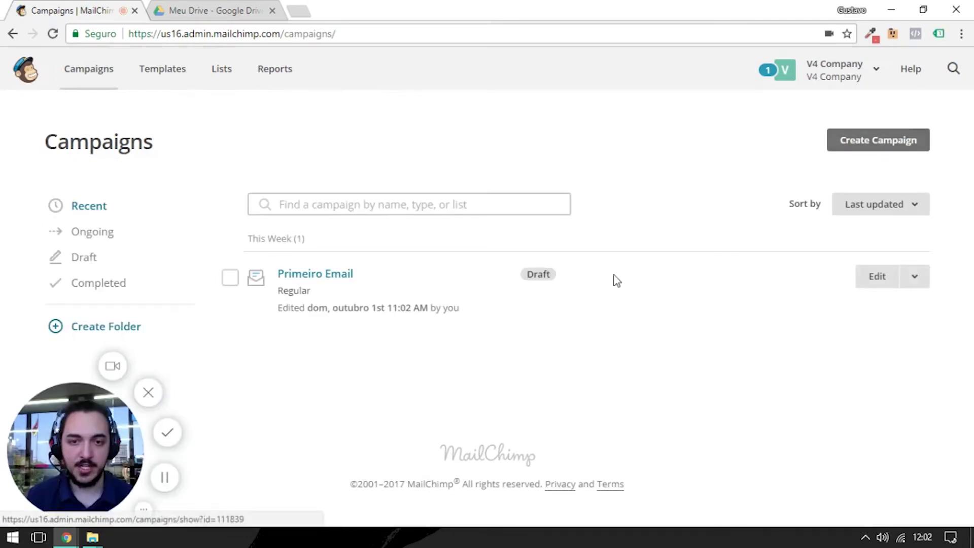
pyautogui.click(858, 142)
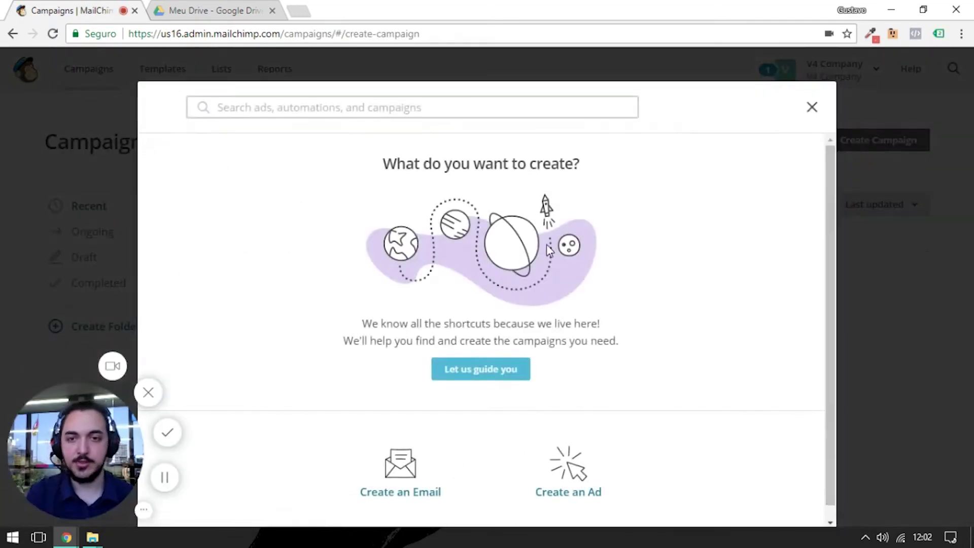
# - Compare the Automated, Plain-text and A/B Test campaign types, ending back on Regular
pyautogui.click(422, 480)
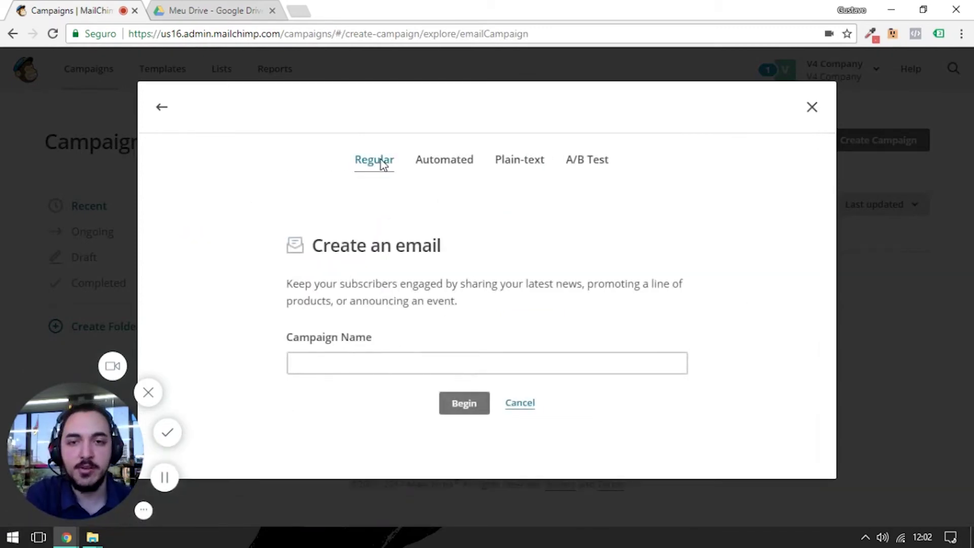
pyautogui.click(437, 161)
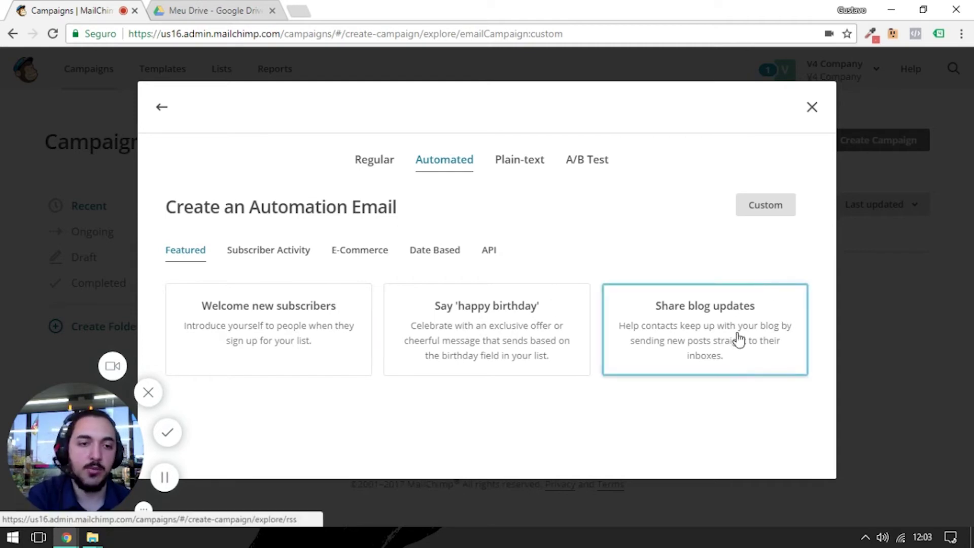
pyautogui.click(232, 254)
pyautogui.click(332, 255)
pyautogui.click(268, 252)
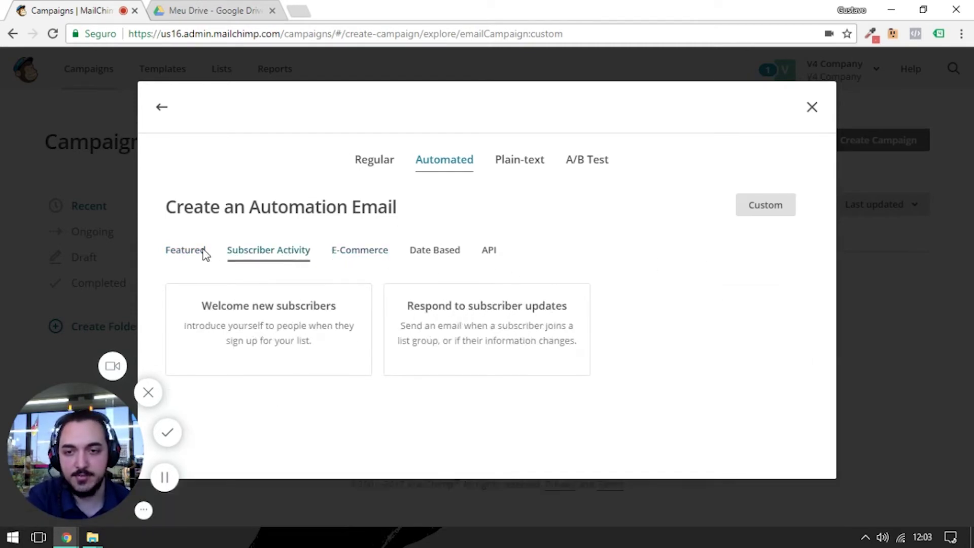
pyautogui.click(203, 252)
pyautogui.click(517, 167)
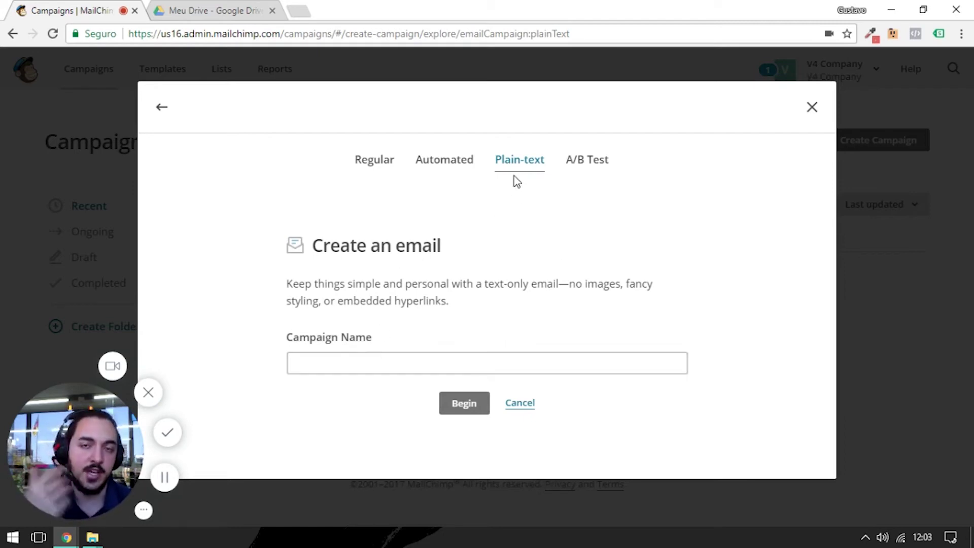
pyautogui.click(581, 166)
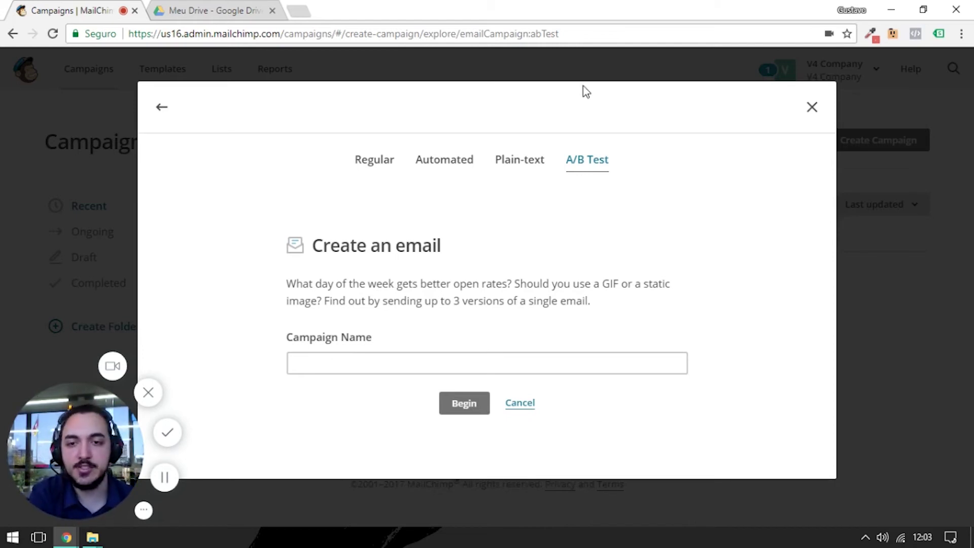
pyautogui.click(368, 159)
# - Cancel the new campaign and reopen the Primeiro Email draft for editing
pyautogui.click(507, 403)
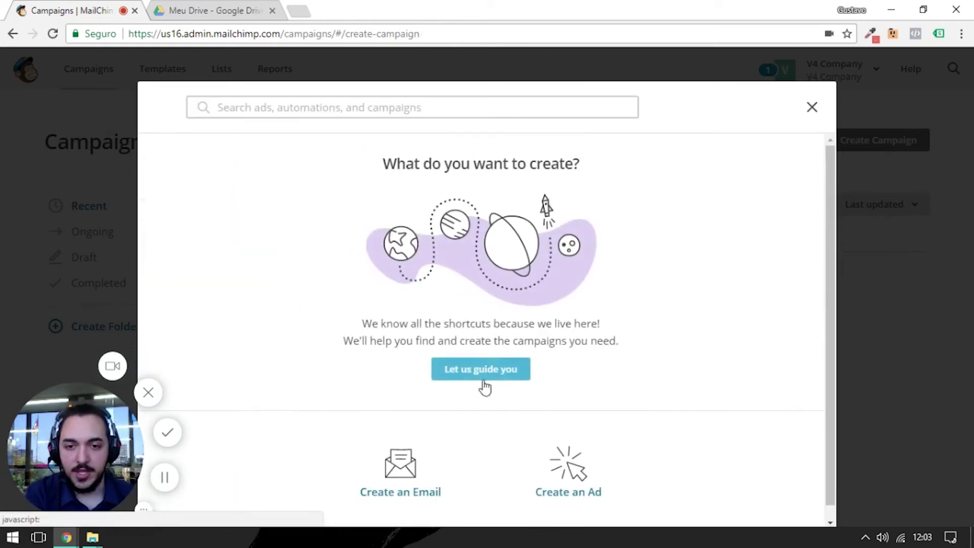
pyautogui.click(812, 107)
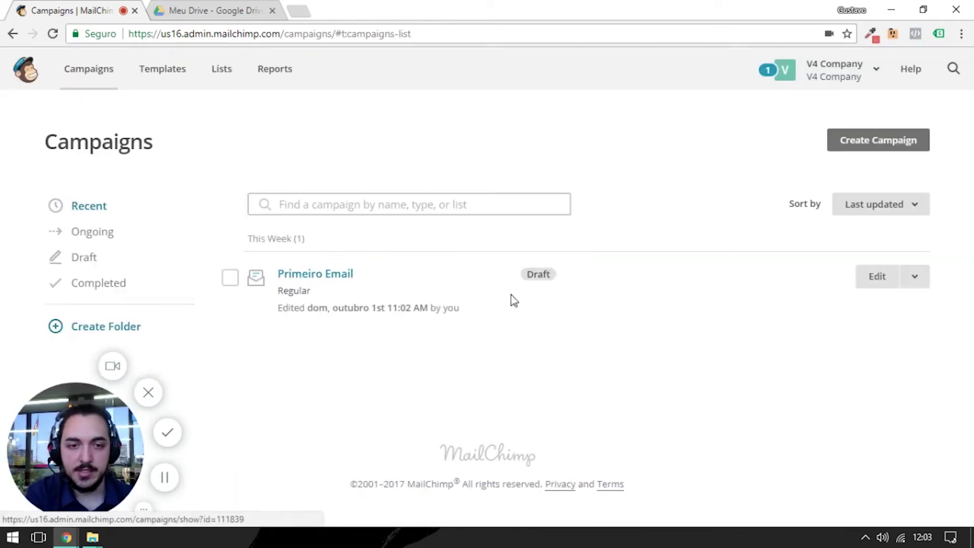
pyautogui.click(886, 285)
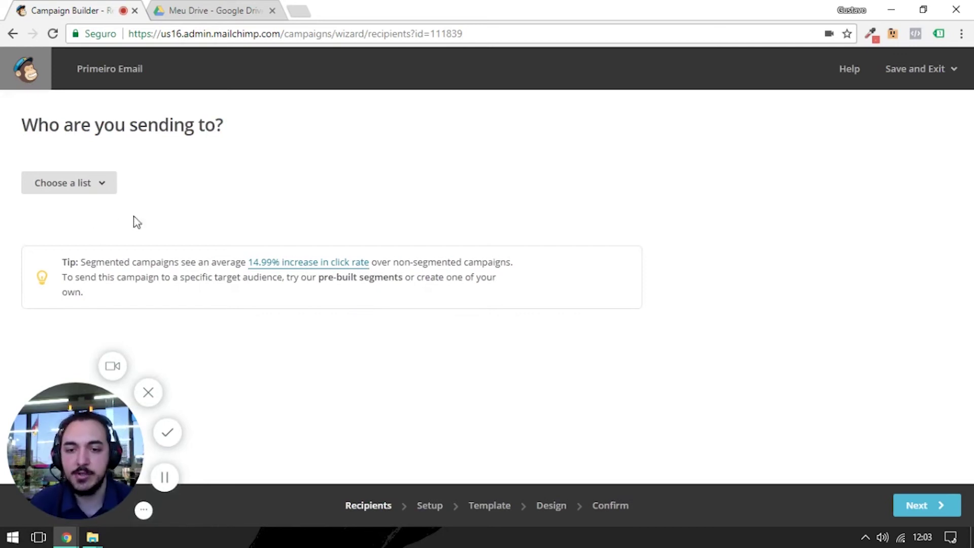
# - Address Primeiro Email to the entire Primeiros Contatos list (2,367 recipients) and continue
pyautogui.click(80, 183)
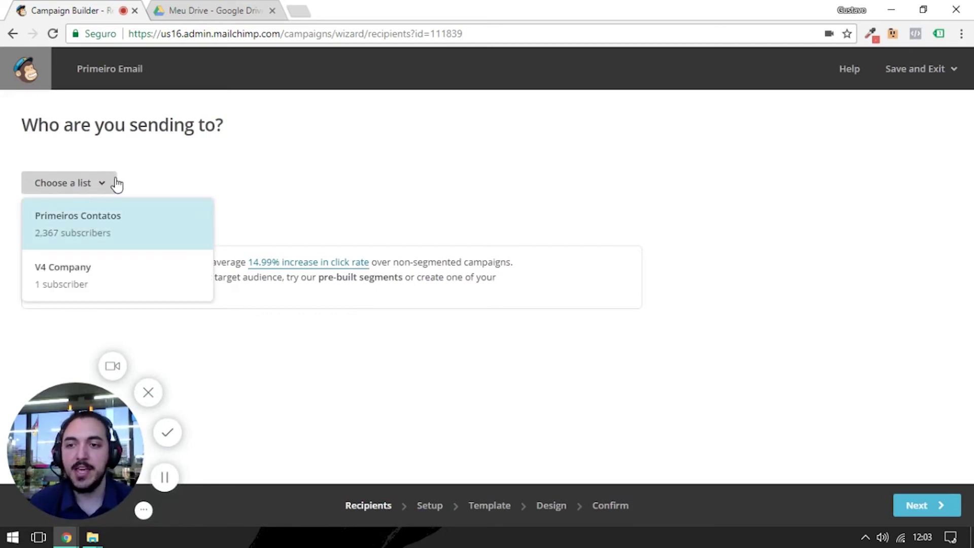
pyautogui.click(84, 221)
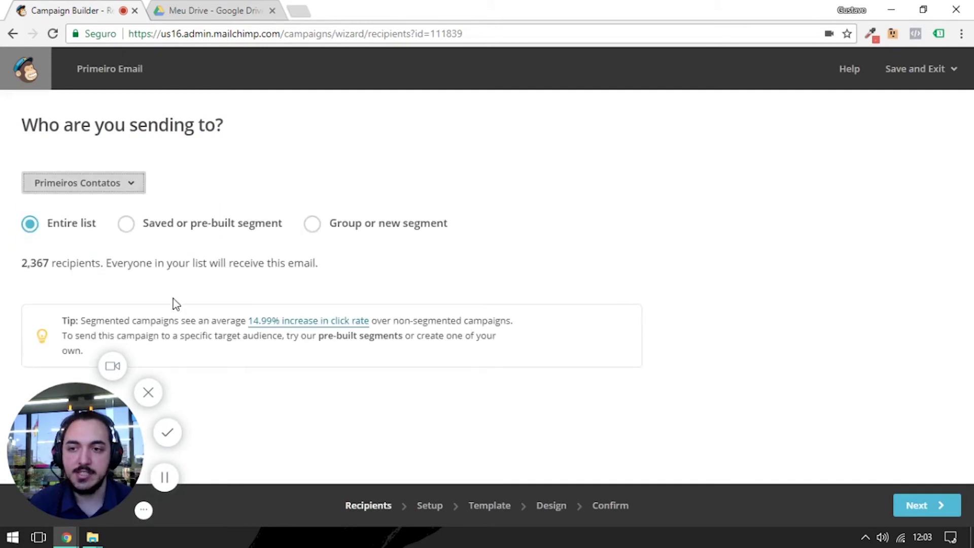
pyautogui.click(29, 224)
pyautogui.click(126, 224)
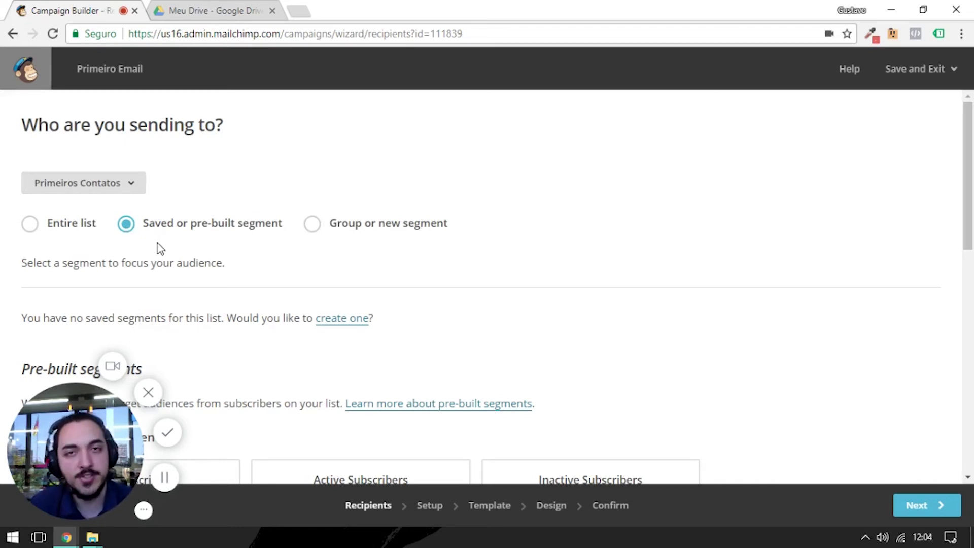
pyautogui.click(313, 224)
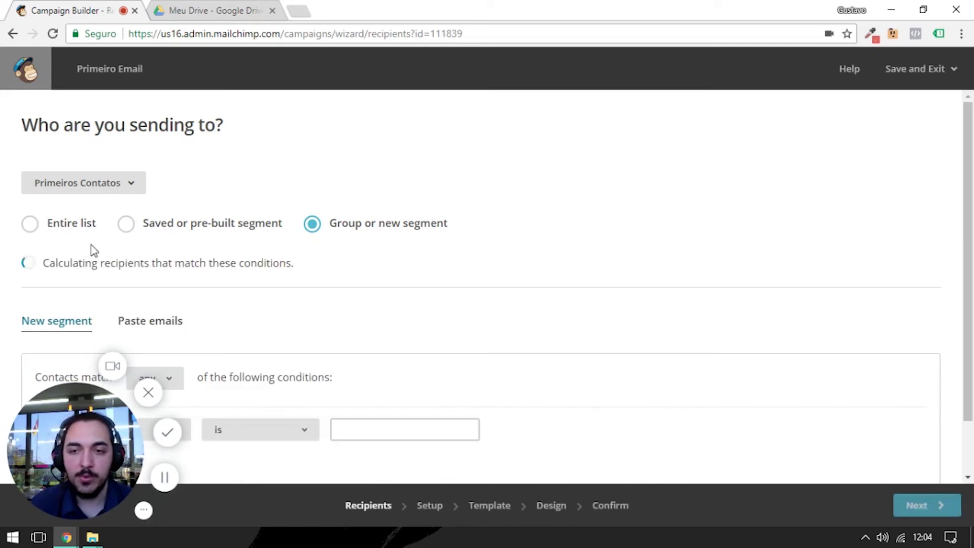
pyautogui.scroll(-1, 305, 246)
pyautogui.scroll(1, 247, 379)
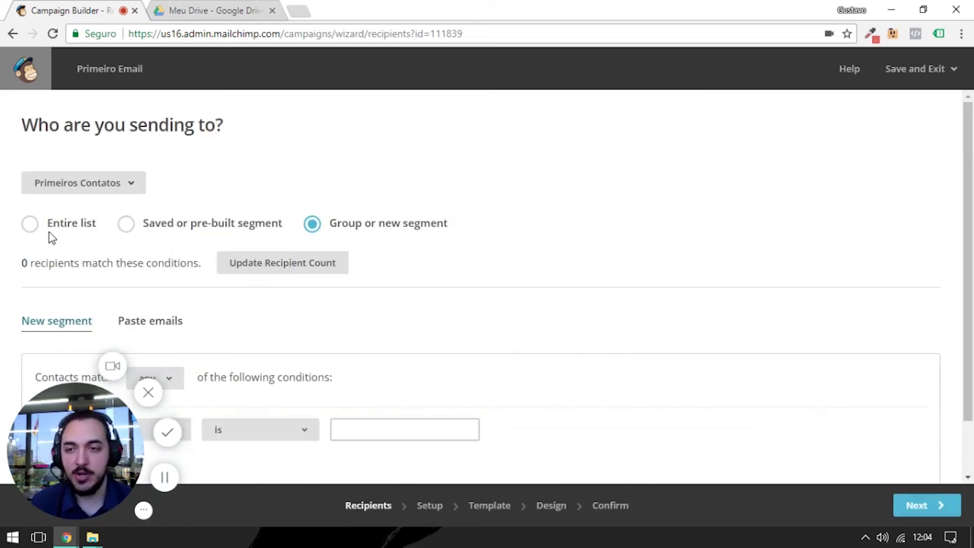
pyautogui.click(30, 225)
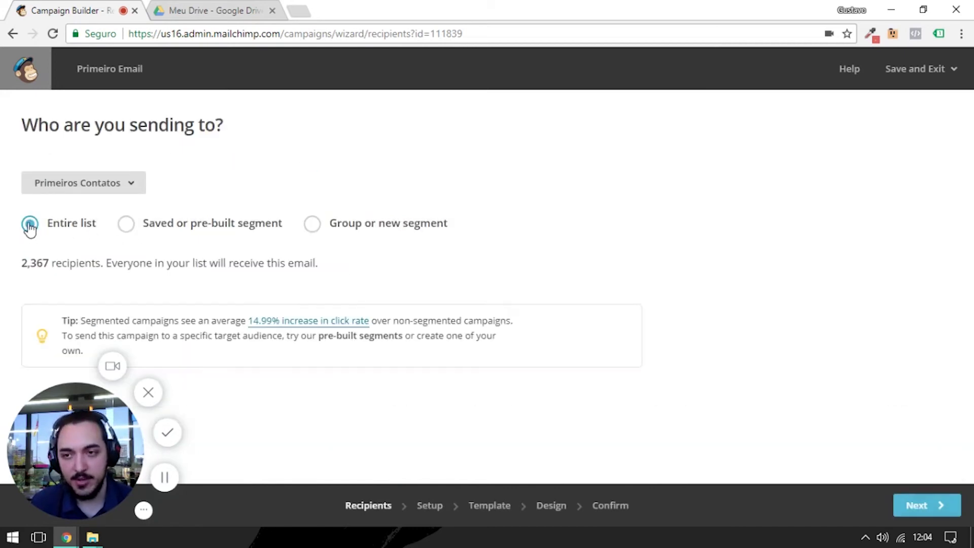
pyautogui.click(897, 513)
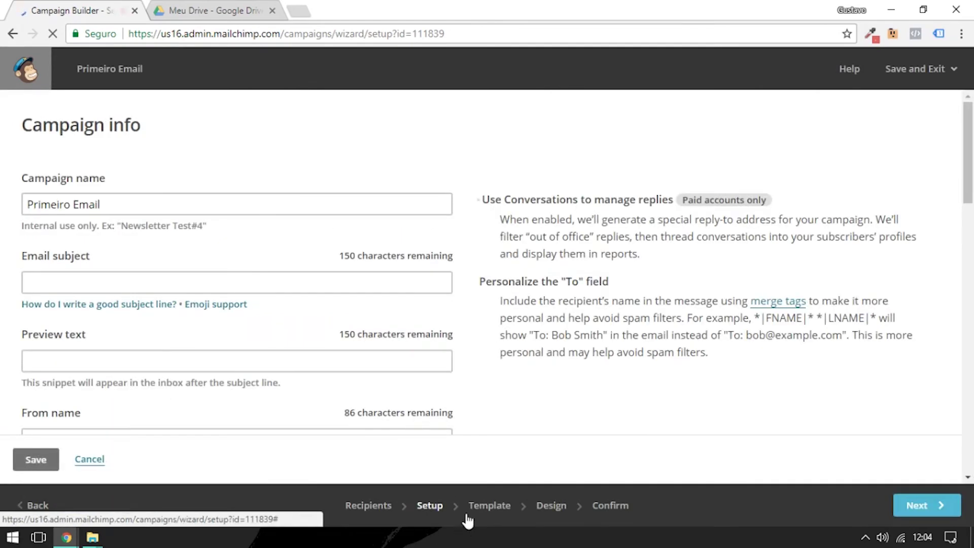
# - Inspect the campaign name, subject emoji picker and preview text fields on the Setup step
pyautogui.moveTo(106, 204); pyautogui.dragTo(5, 206)
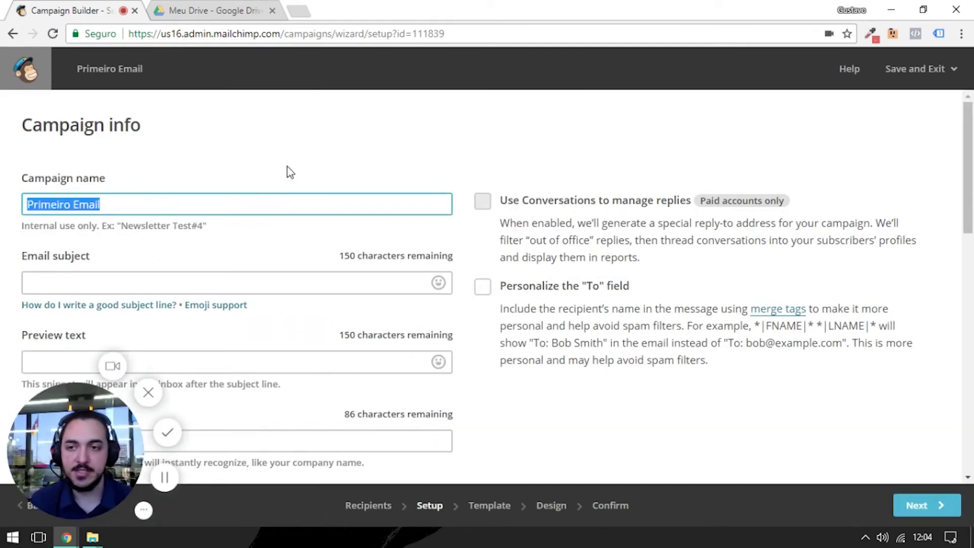
pyautogui.click(236, 245)
pyautogui.scroll(-2, 253, 233)
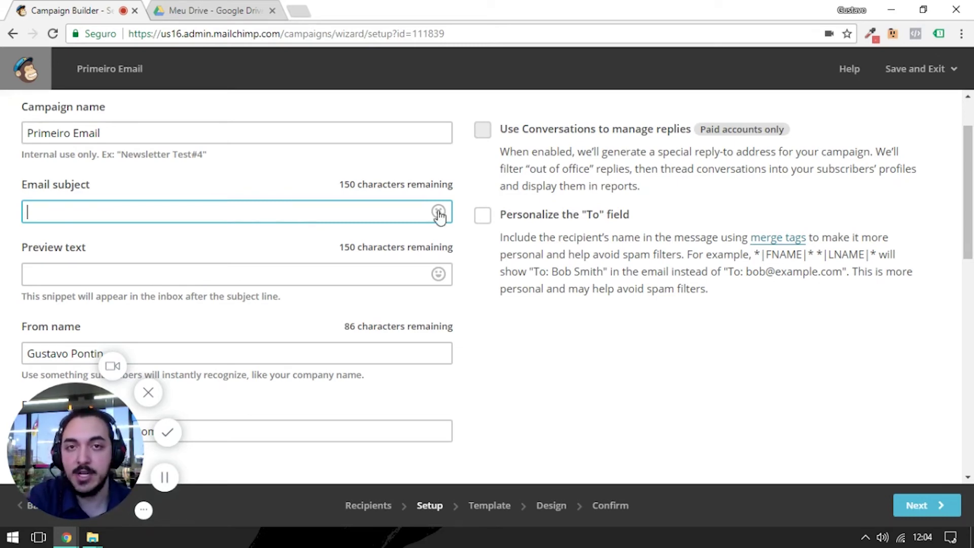
pyautogui.click(438, 212)
pyautogui.scroll(-10, 367, 266)
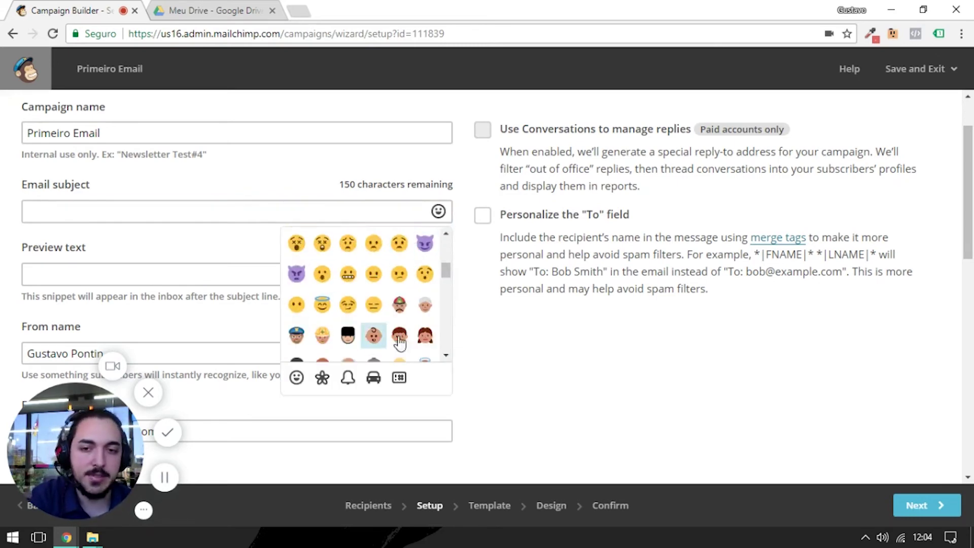
pyautogui.scroll(10, 316, 304)
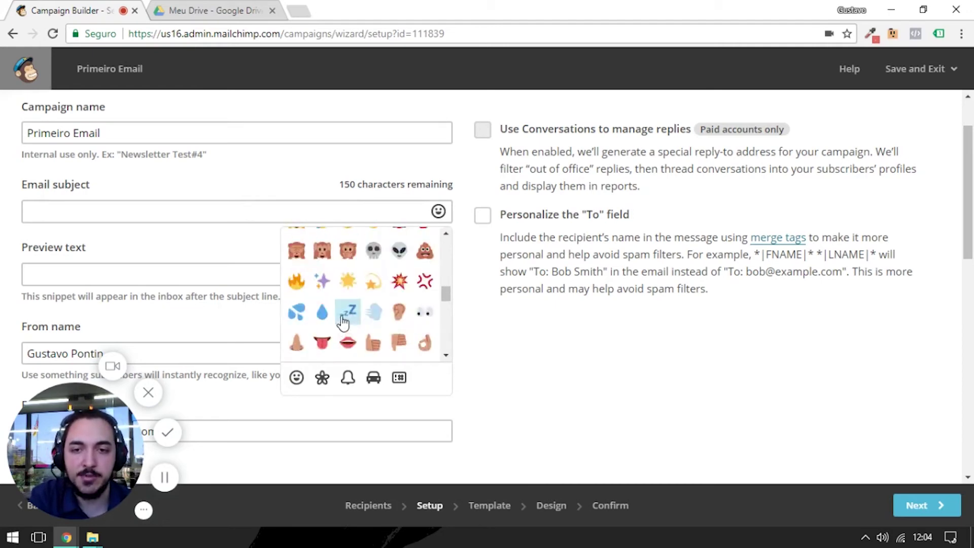
pyautogui.click(267, 235)
pyautogui.click(149, 275)
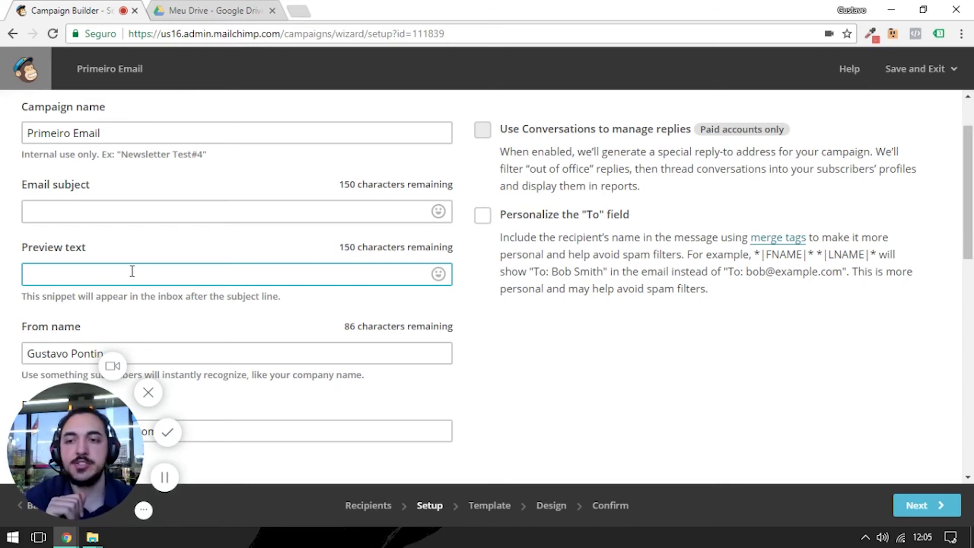
# - Enter email subject 'Assunto' and preview text 'Texto de Apoio'
pyautogui.scroll(-1, 132, 271)
pyautogui.click(147, 136)
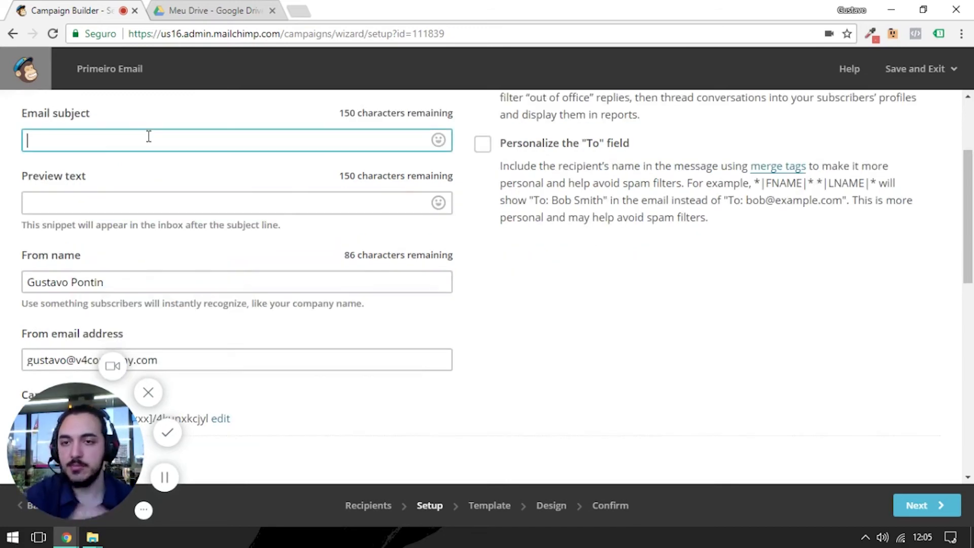
pyautogui.write('Assunto')
pyautogui.press('Tab')
pyautogui.write('Texto de')
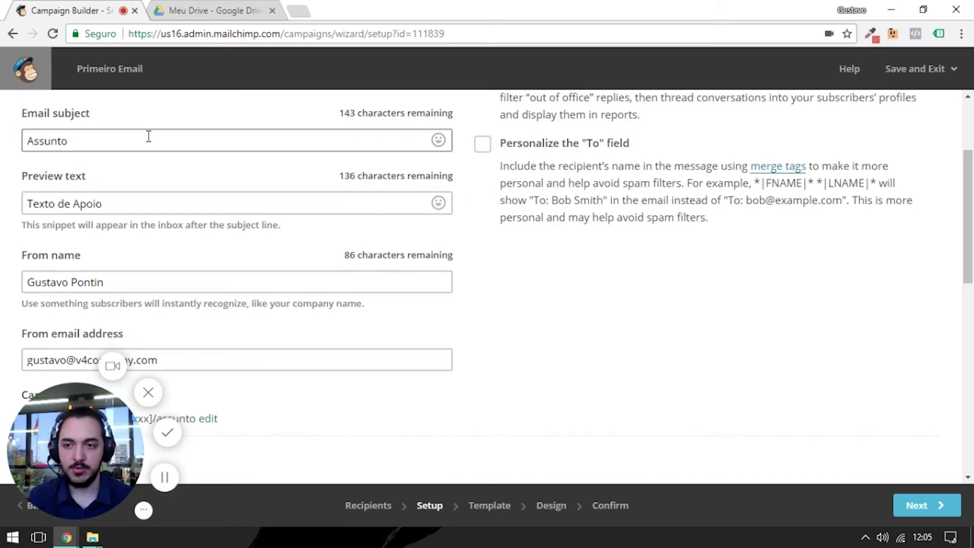
# - Review the sender name, sender email and default tracking settings, then continue to templates
pyautogui.click(135, 273)
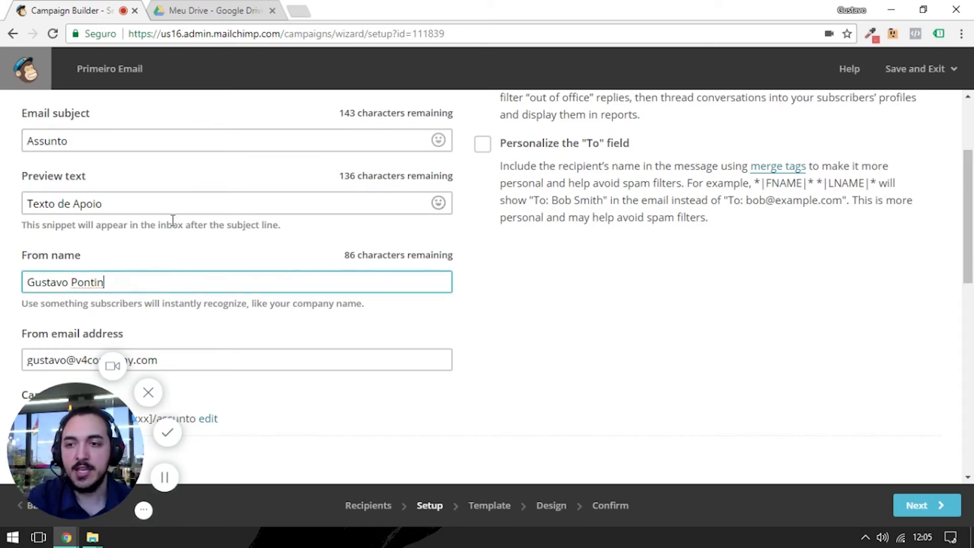
pyautogui.scroll(-3, 172, 219)
pyautogui.click(185, 217)
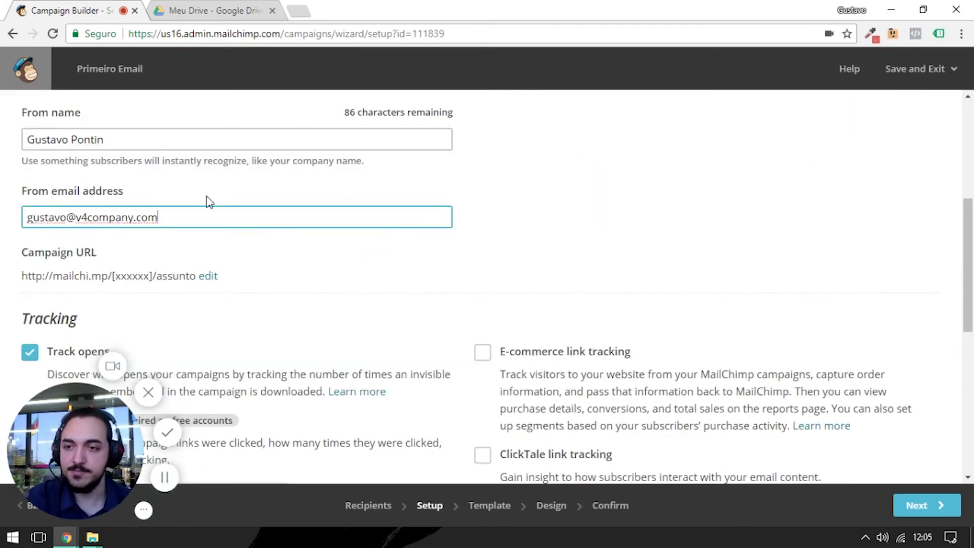
pyautogui.scroll(-2, 175, 169)
pyautogui.scroll(2, 226, 187)
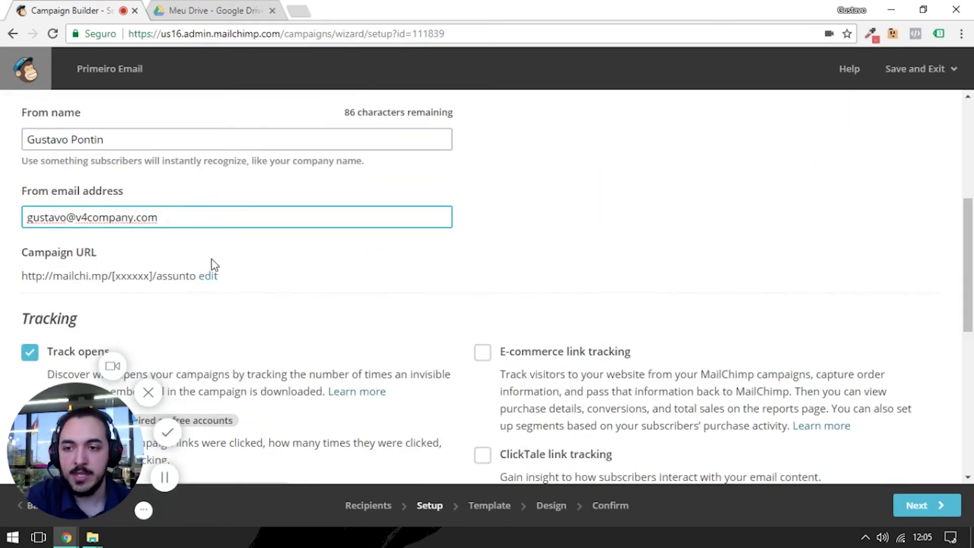
pyautogui.scroll(-5, 214, 273)
pyautogui.moveTo(55, 458); pyautogui.dragTo(815, 434)
pyautogui.scroll(2, 127, 281)
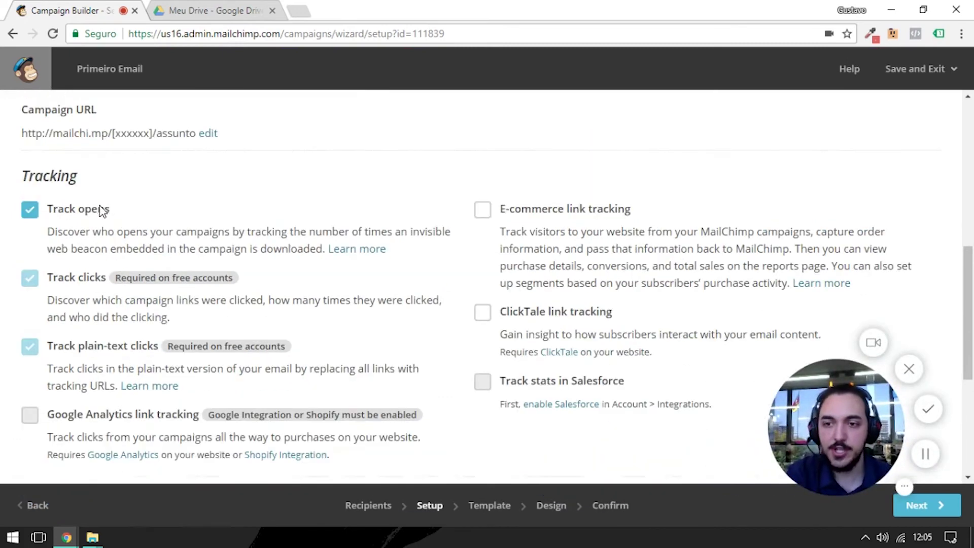
pyautogui.scroll(-2, 145, 395)
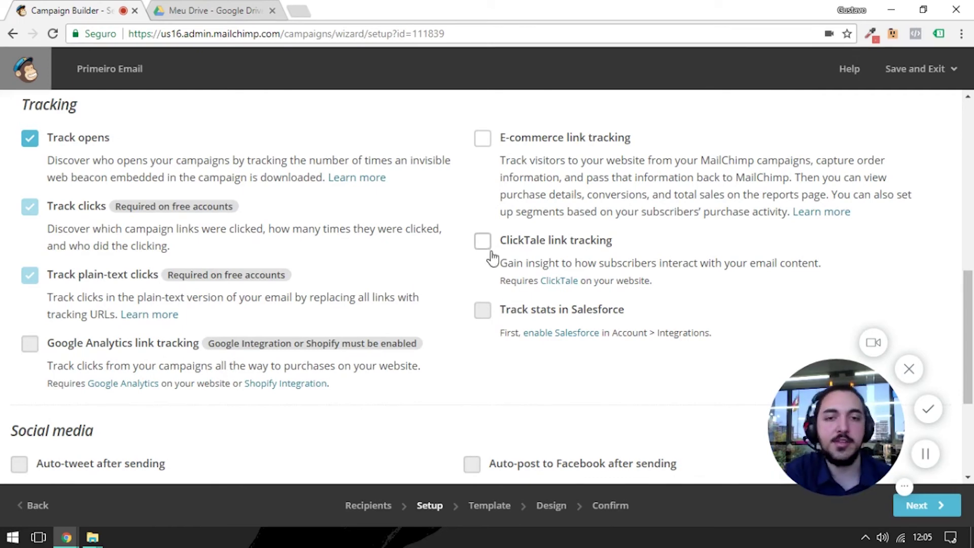
pyautogui.scroll(1, 455, 154)
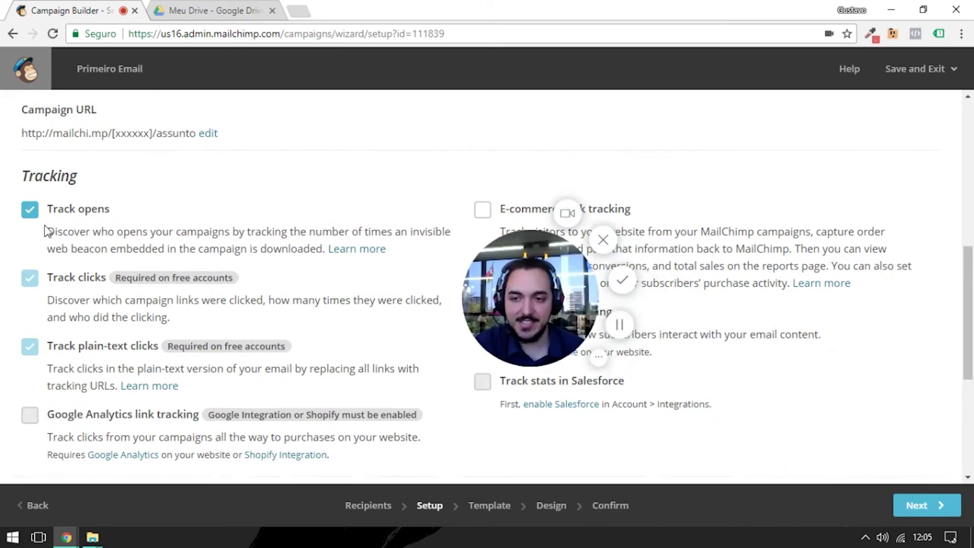
pyautogui.moveTo(521, 303)
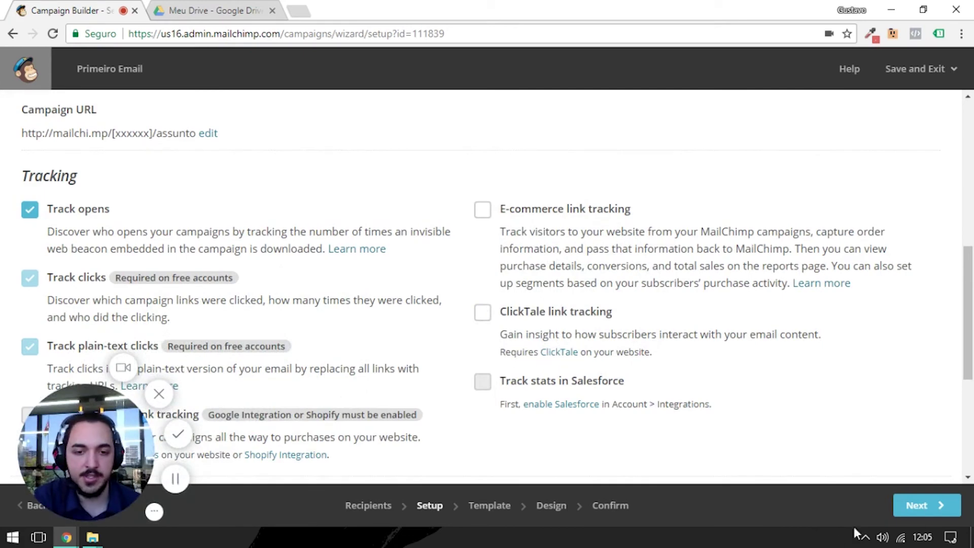
pyautogui.click(921, 504)
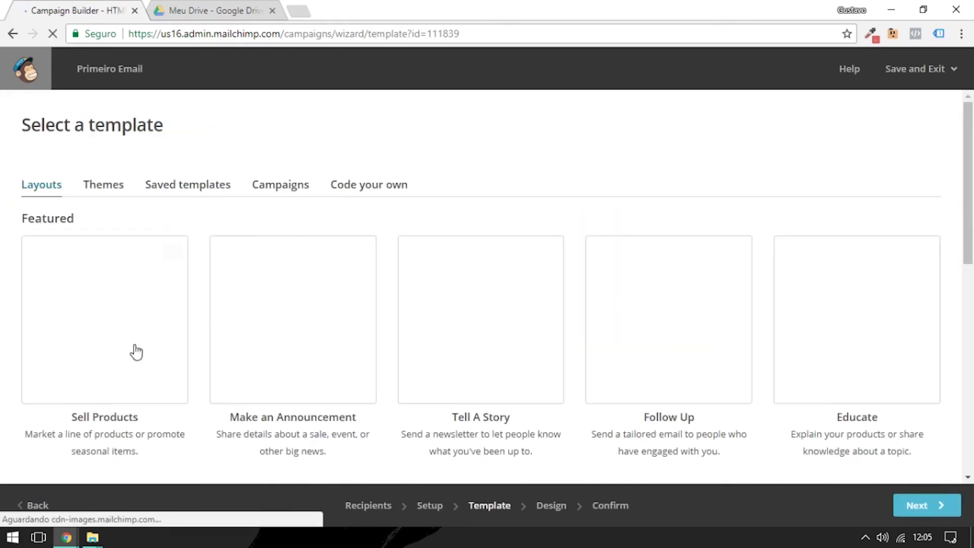
# - Browse the basic Layouts templates
pyautogui.scroll(-1, 571, 152)
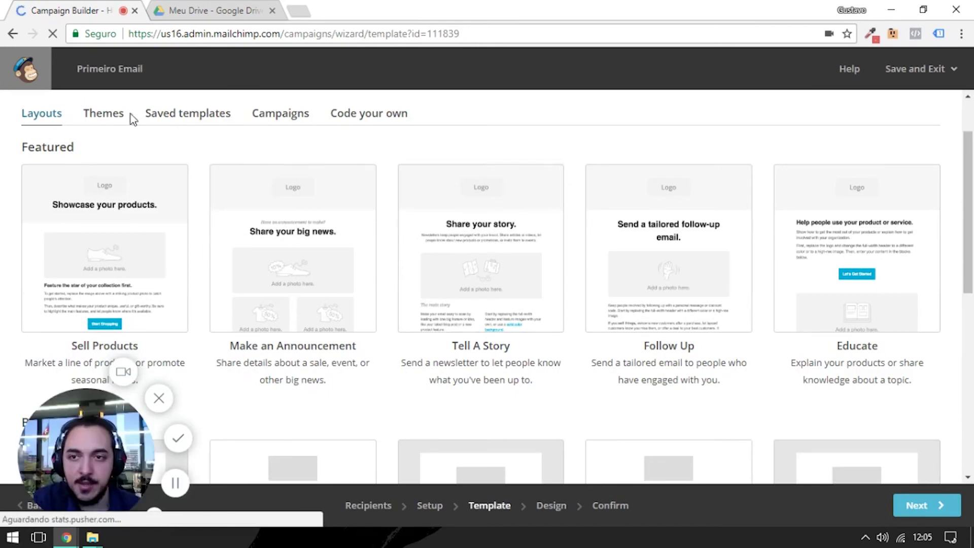
pyautogui.scroll(-4, 522, 202)
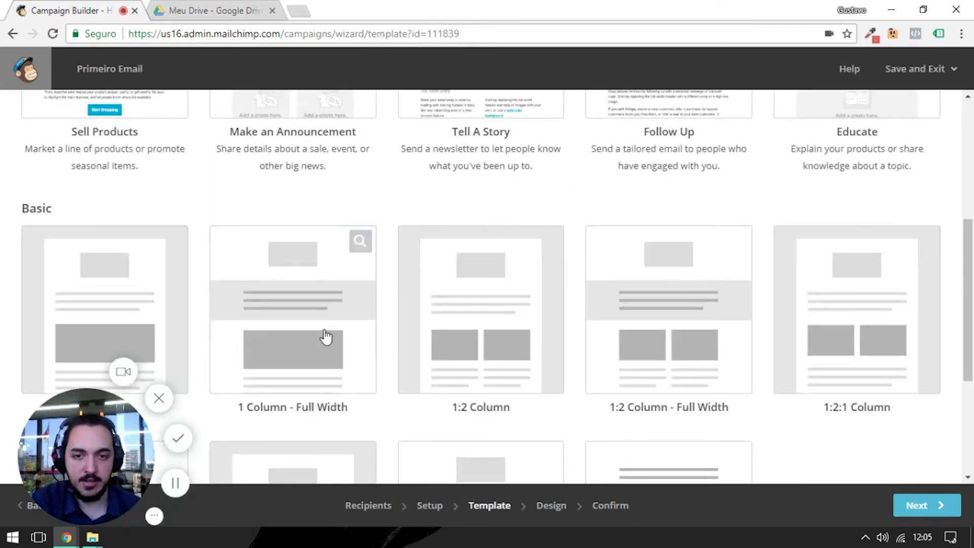
pyautogui.scroll(-1, 181, 272)
pyautogui.scroll(-1, 798, 232)
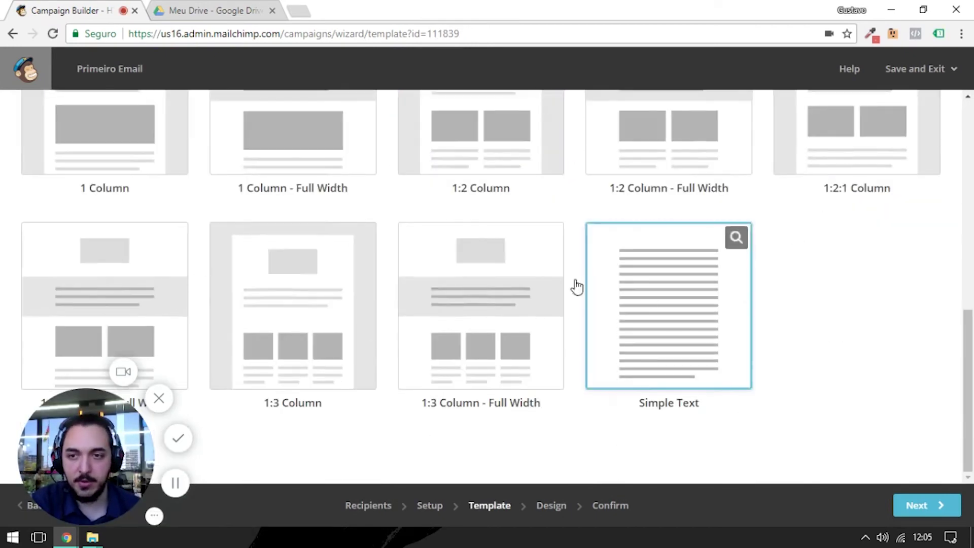
pyautogui.scroll(2, 245, 217)
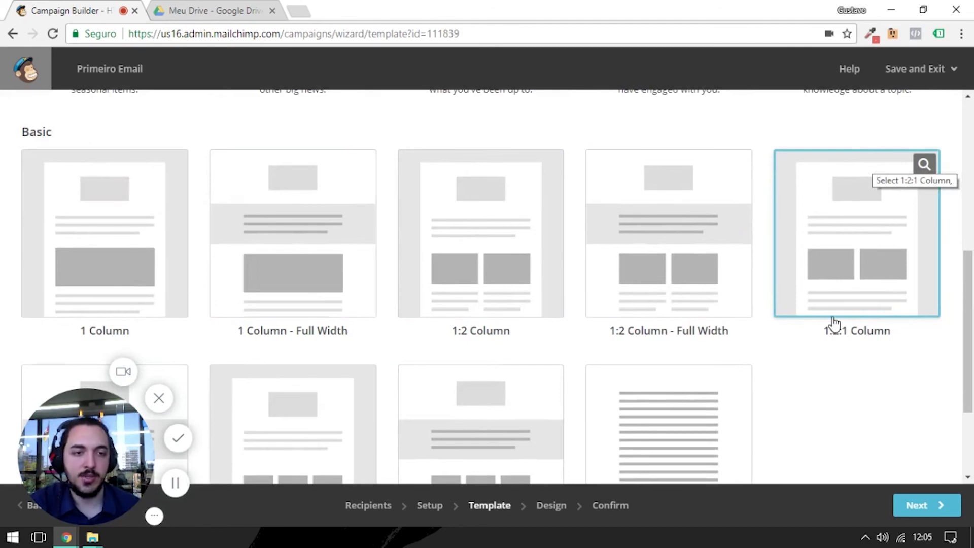
pyautogui.scroll(5, 254, 285)
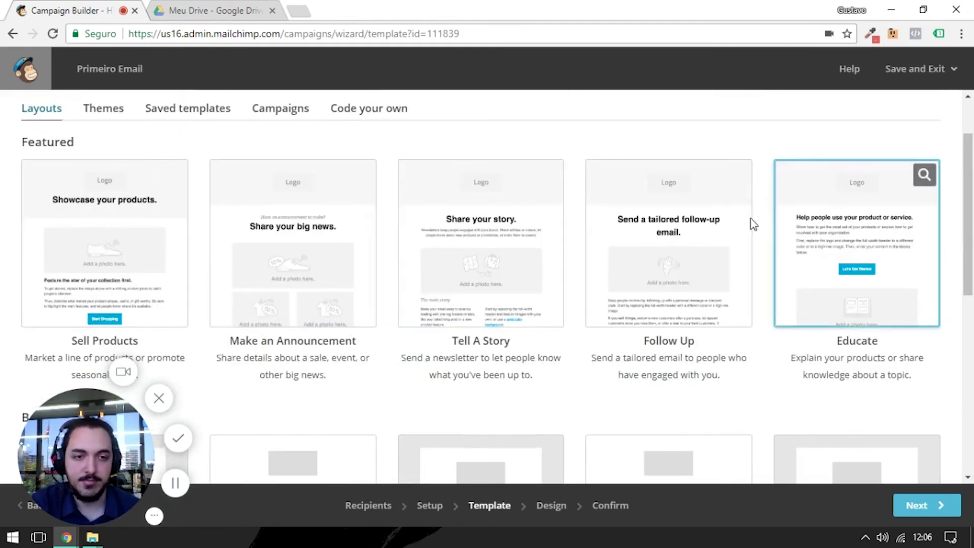
# - Choose Jon Hicks' city-skyline Invitation theme from the Events themes
pyautogui.click(108, 121)
pyautogui.scroll(-3, 277, 259)
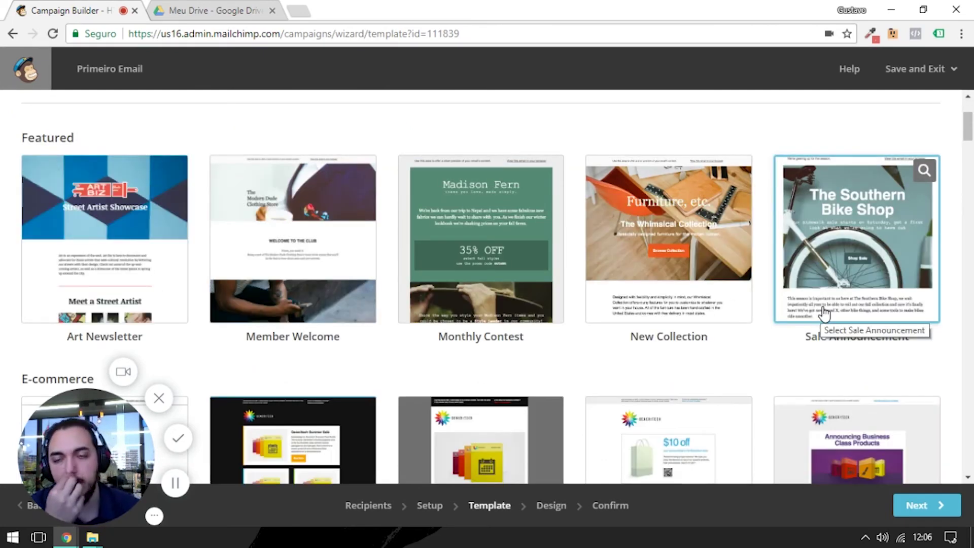
pyautogui.scroll(-4, 634, 218)
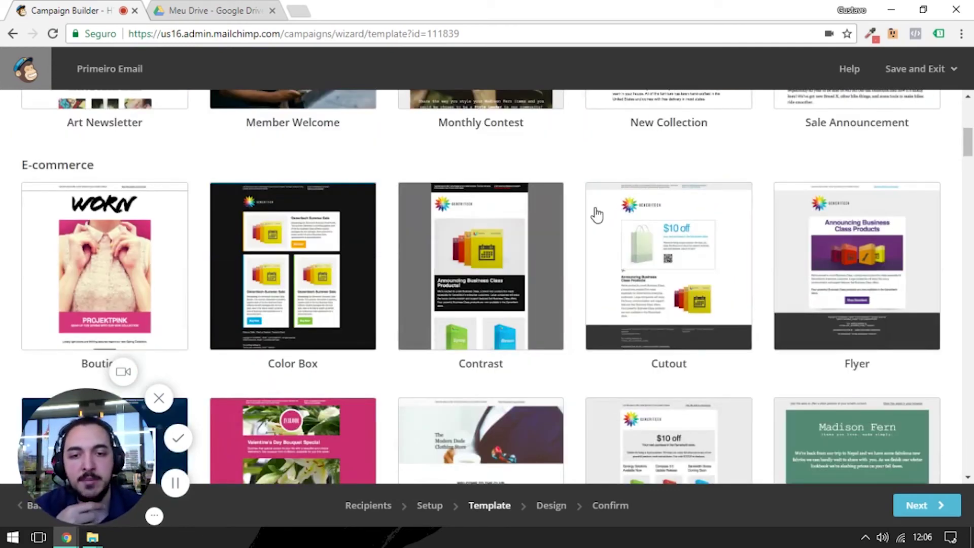
pyautogui.scroll(-4, 596, 215)
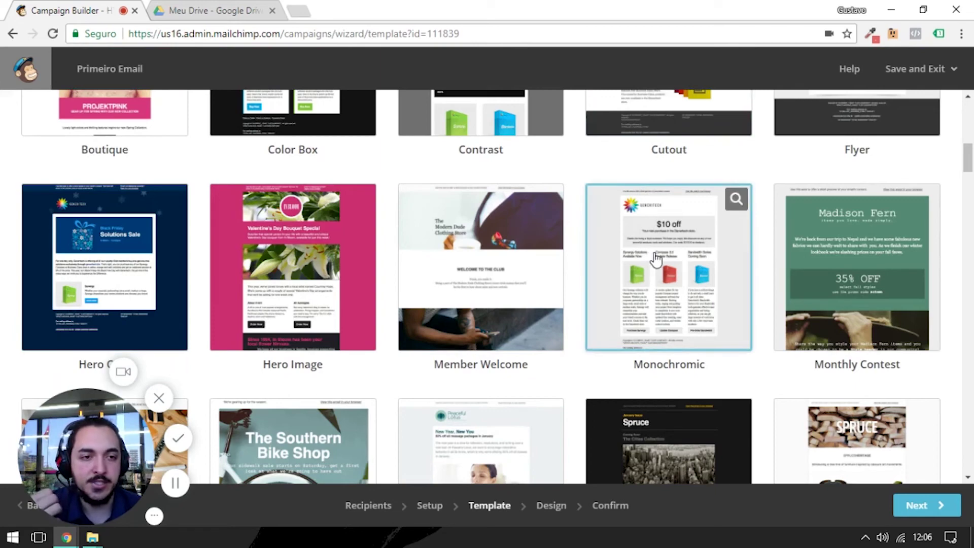
pyautogui.scroll(-4, 655, 258)
pyautogui.scroll(4, 284, 436)
pyautogui.scroll(-4, 270, 250)
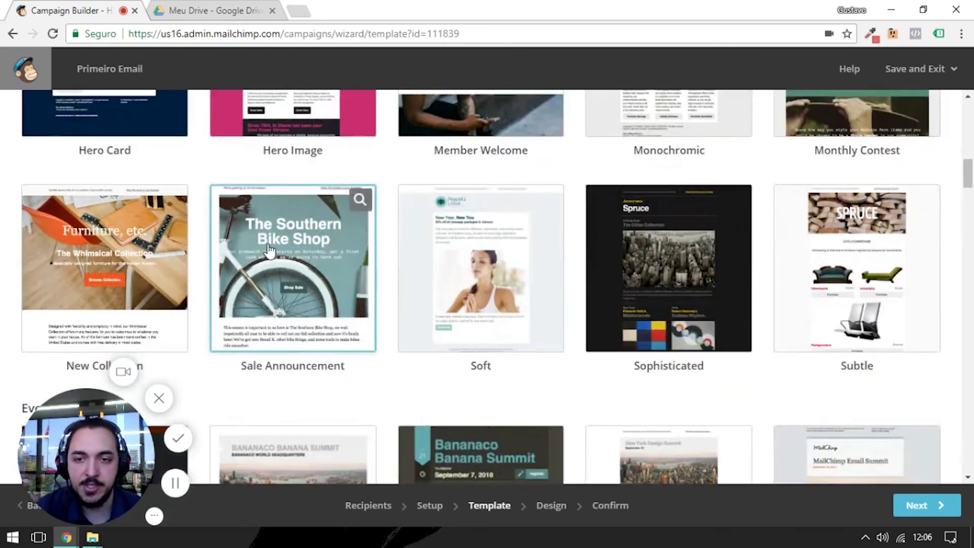
pyautogui.scroll(-7, 283, 259)
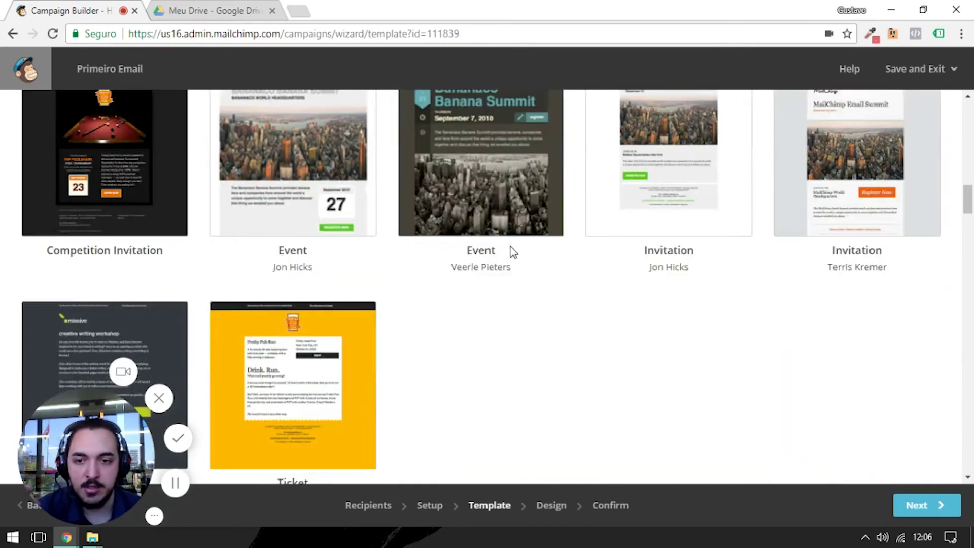
pyautogui.scroll(3, 514, 251)
pyautogui.click(643, 304)
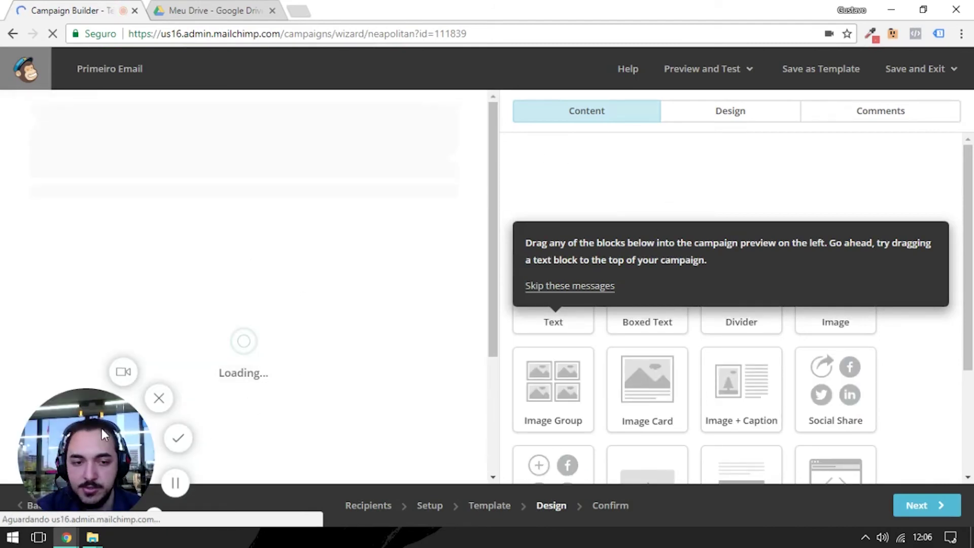
# - Open the 'New York Design Summit' header block in the text editor
pyautogui.moveTo(101, 428); pyautogui.dragTo(916, 457)
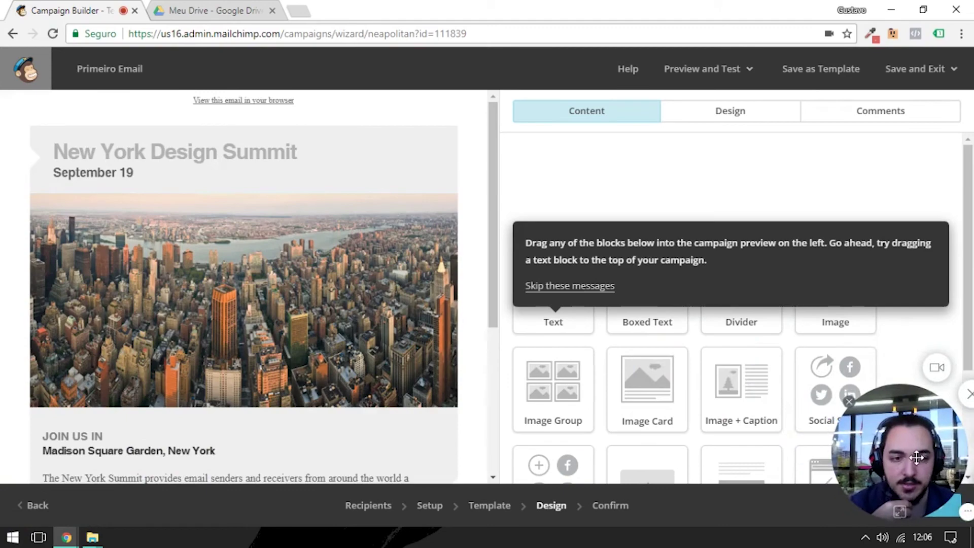
pyautogui.moveTo(192, 179)
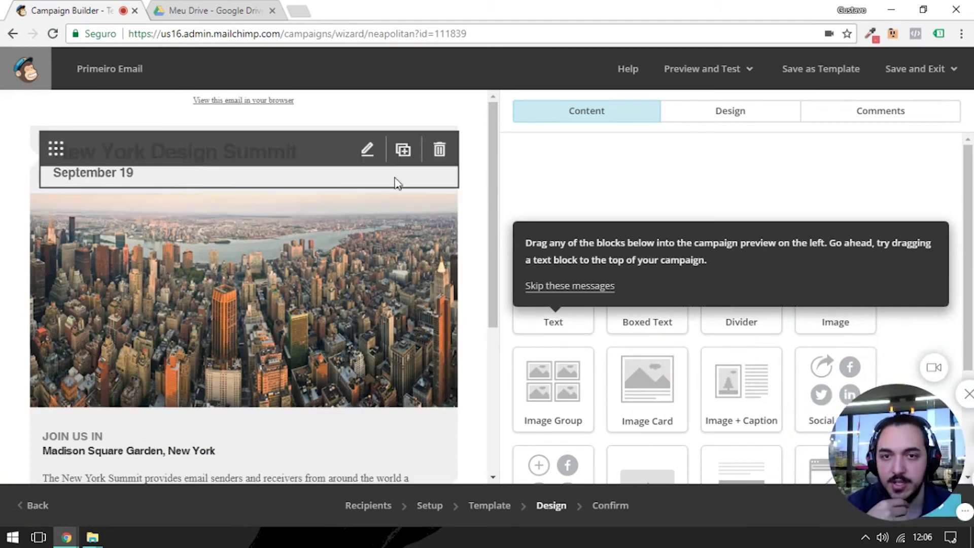
pyautogui.click(253, 185)
pyautogui.scroll(-3, 139, 293)
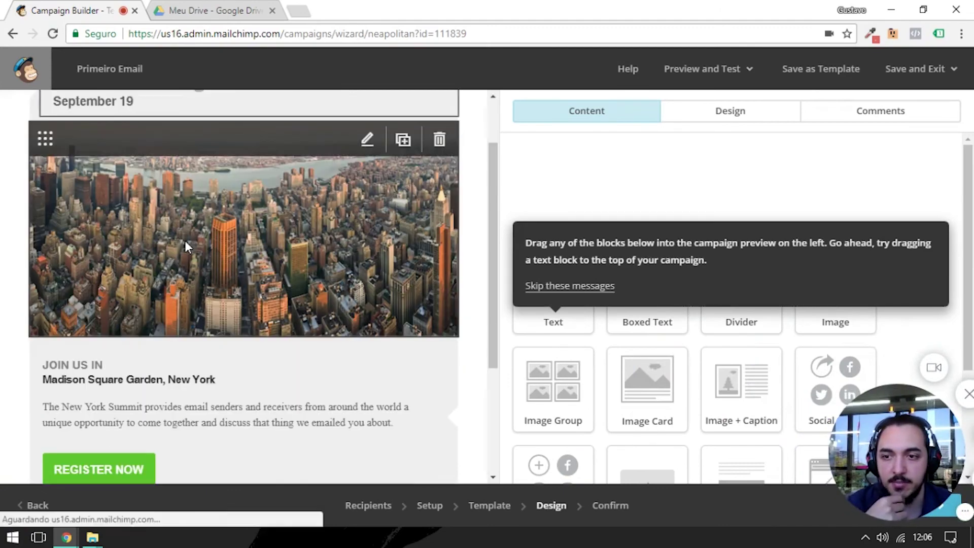
pyautogui.scroll(3, 187, 127)
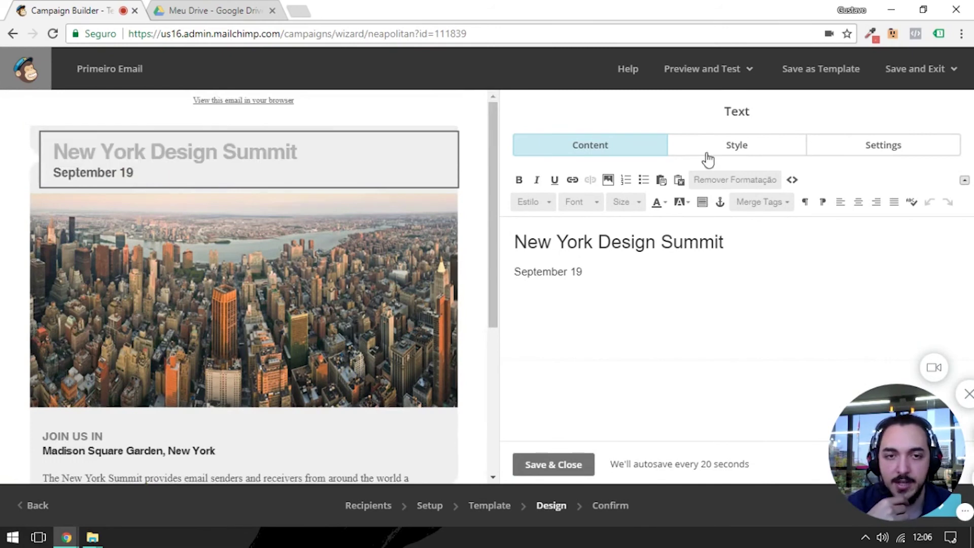
pyautogui.moveTo(497, 260); pyautogui.dragTo(498, 259)
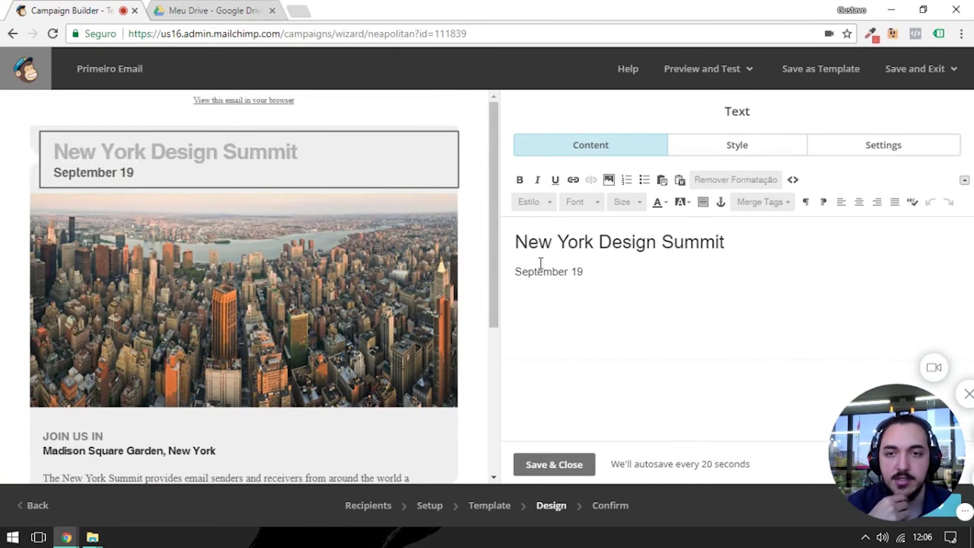
# - Replace the heading with 'Email do Gustavo 1' and widen the editor and preview panes
pyautogui.tripleClick(568, 241)
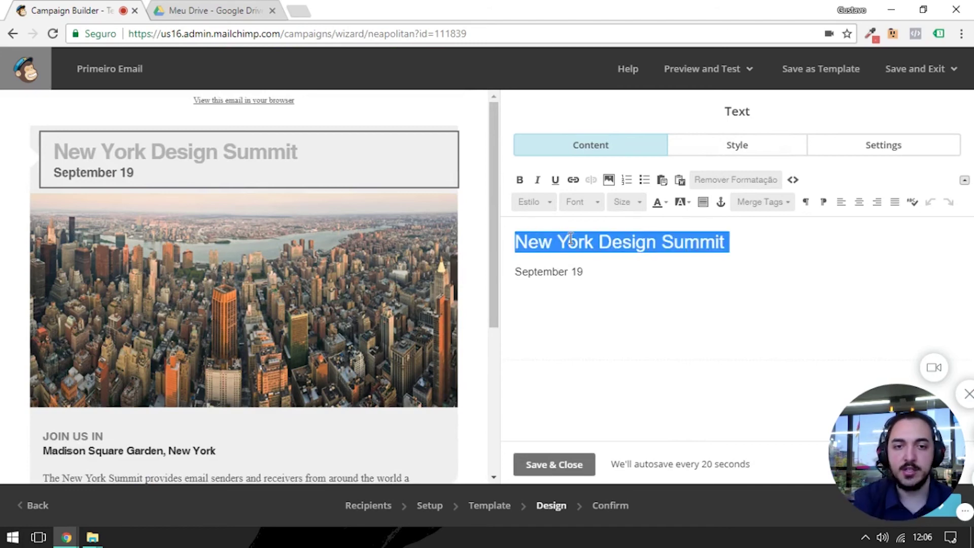
pyautogui.write('Email dSeptember 19')
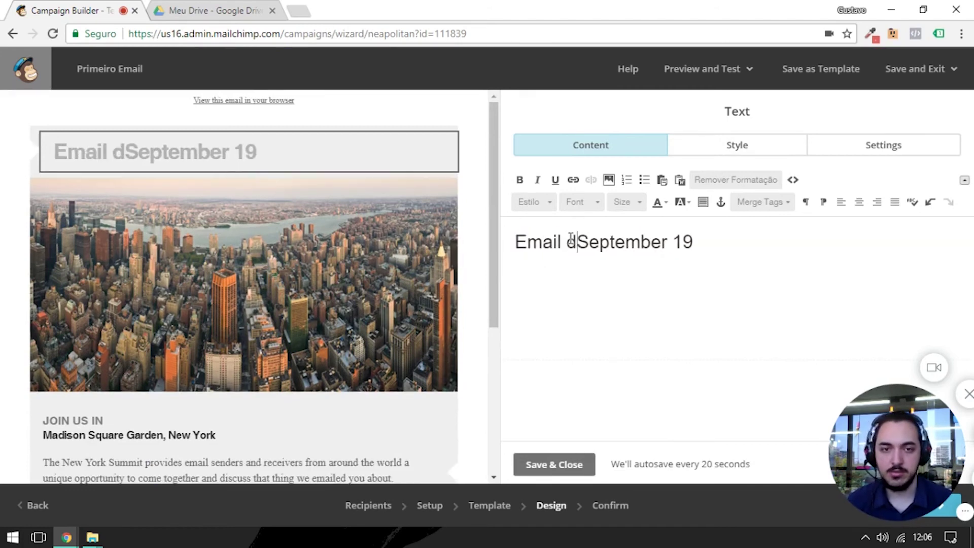
pyautogui.hotkey('ctrl', 'z')
pyautogui.click(570, 239)
pyautogui.press('Home')
pyautogui.hotkey('ctrl', 'shift', 'Right')
pyautogui.hotkey('ctrl', 'shift', 'Right')
pyautogui.hotkey('ctrl', 'shift', 'Right')
pyautogui.hotkey('ctrl', 'shift', 'Right')
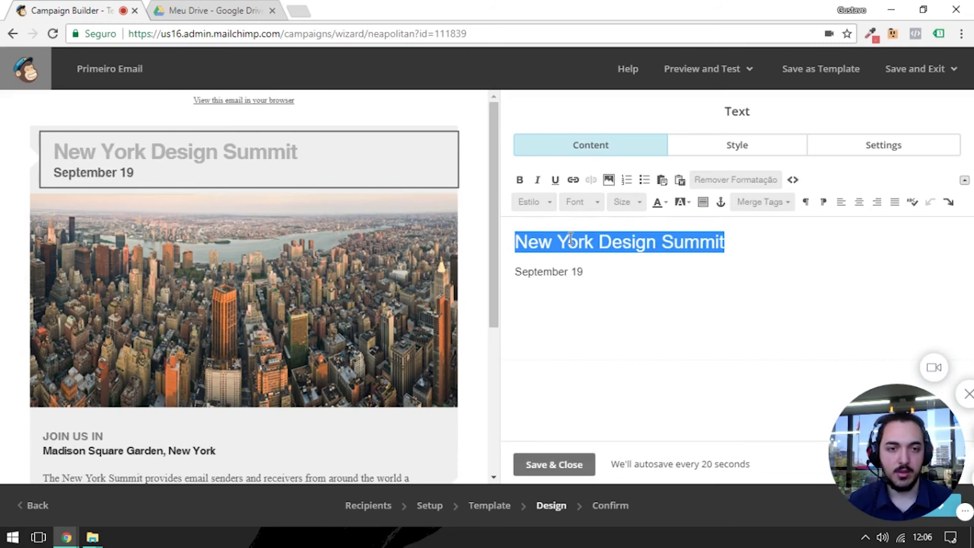
pyautogui.write('Email do ')
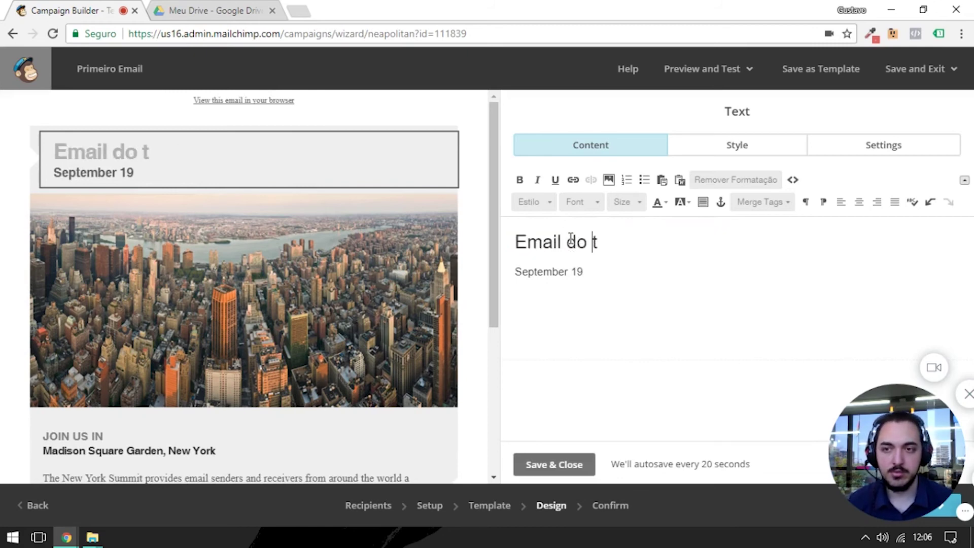
pyautogui.write('Gustavo 1')
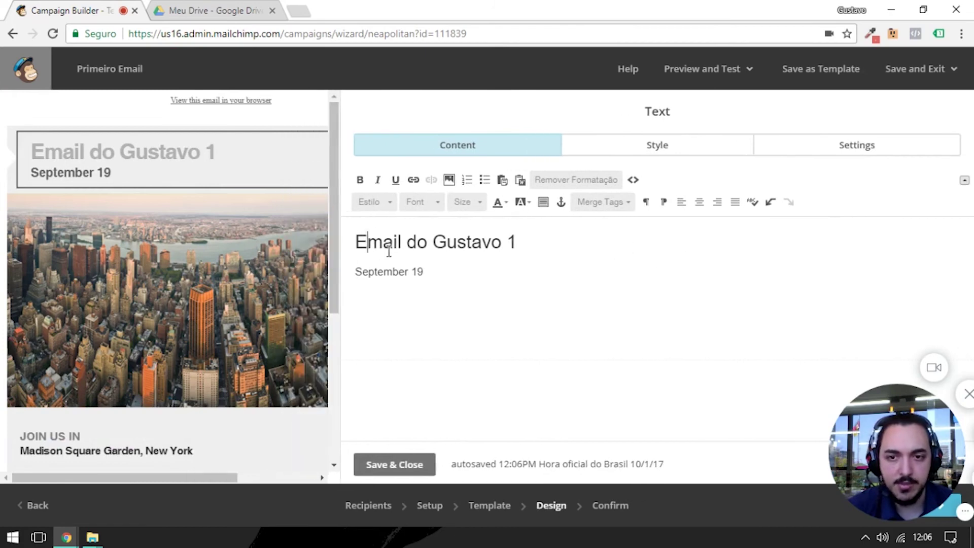
pyautogui.moveTo(337, 324); pyautogui.dragTo(328, 326)
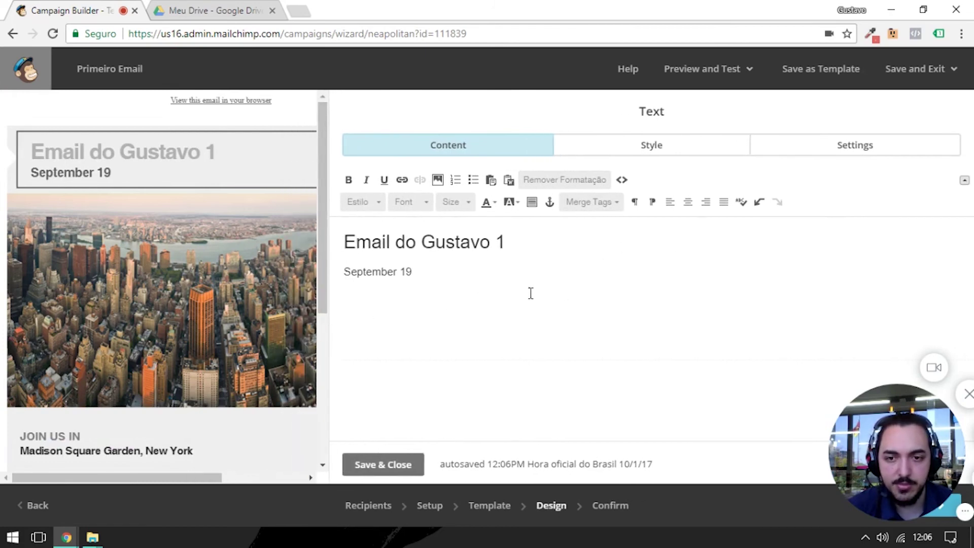
pyautogui.moveTo(600, 411); pyautogui.dragTo(655, 428)
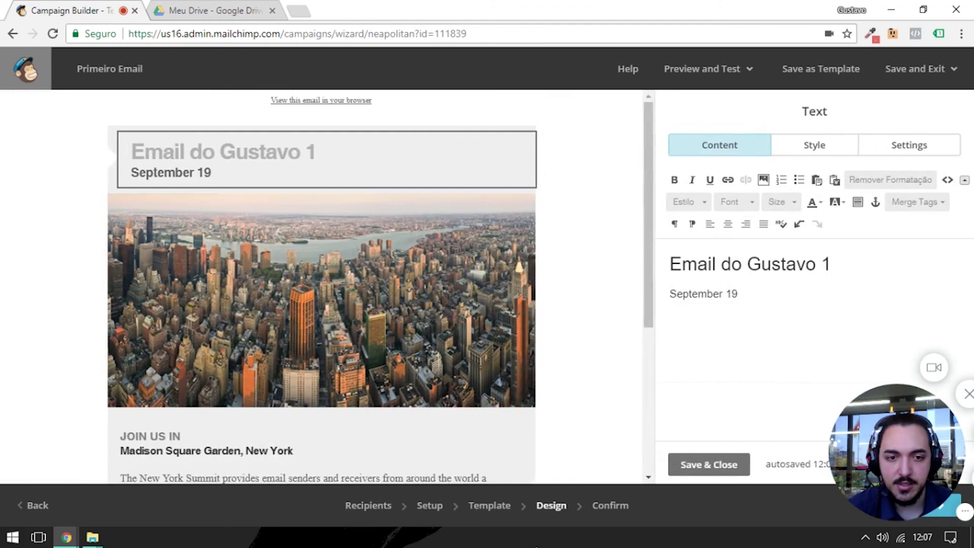
# - Save and close the header editor, then skip the tutorial tips
pyautogui.scroll(-5, 224, 251)
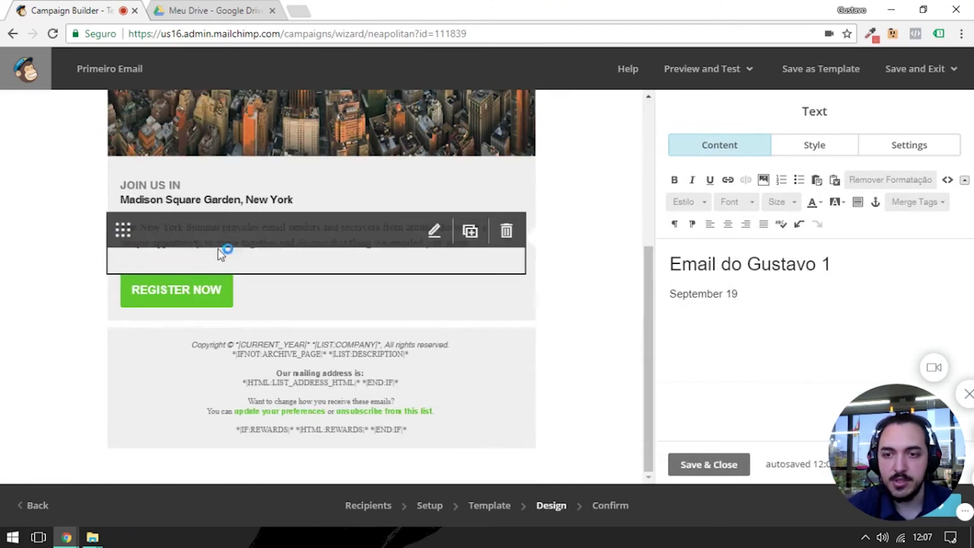
pyautogui.scroll(5, 220, 254)
pyautogui.scroll(-5, 228, 178)
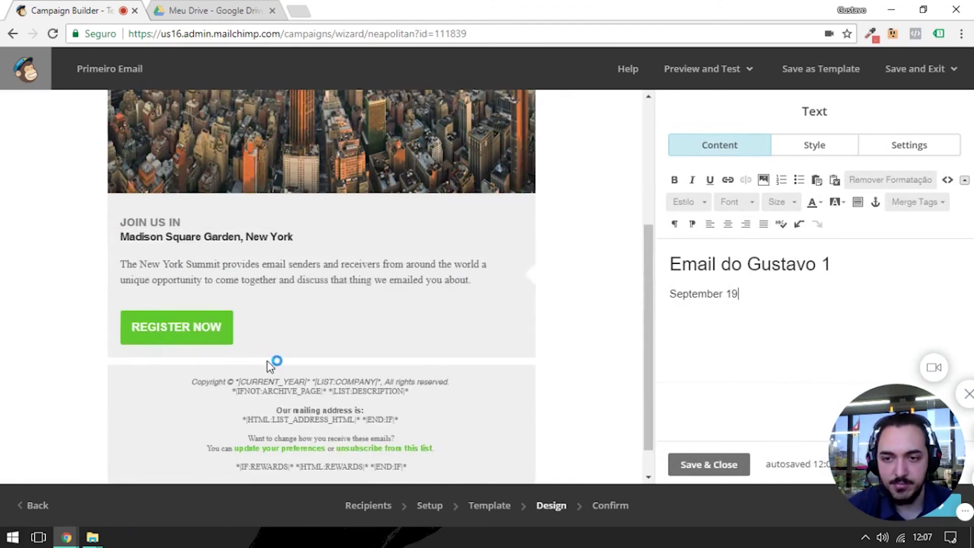
pyautogui.click(708, 471)
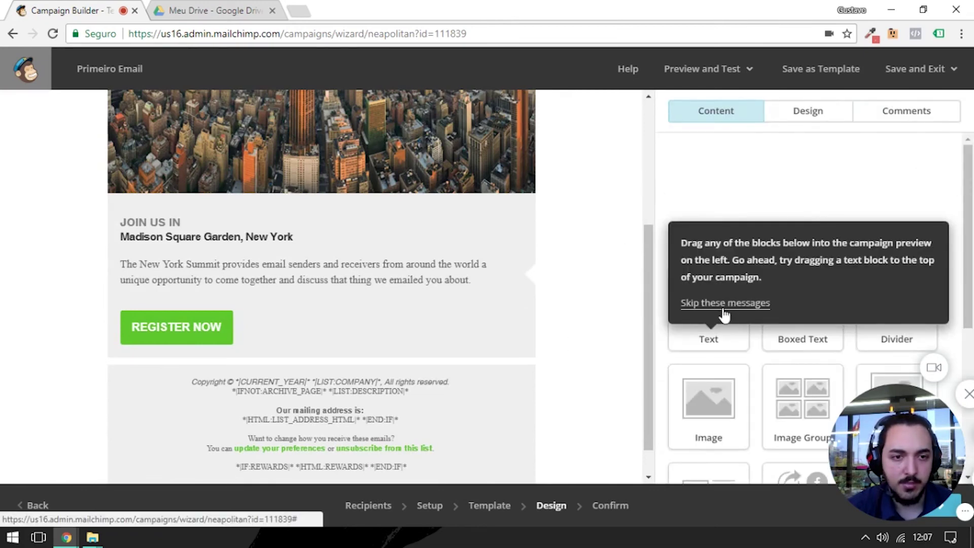
pyautogui.click(726, 304)
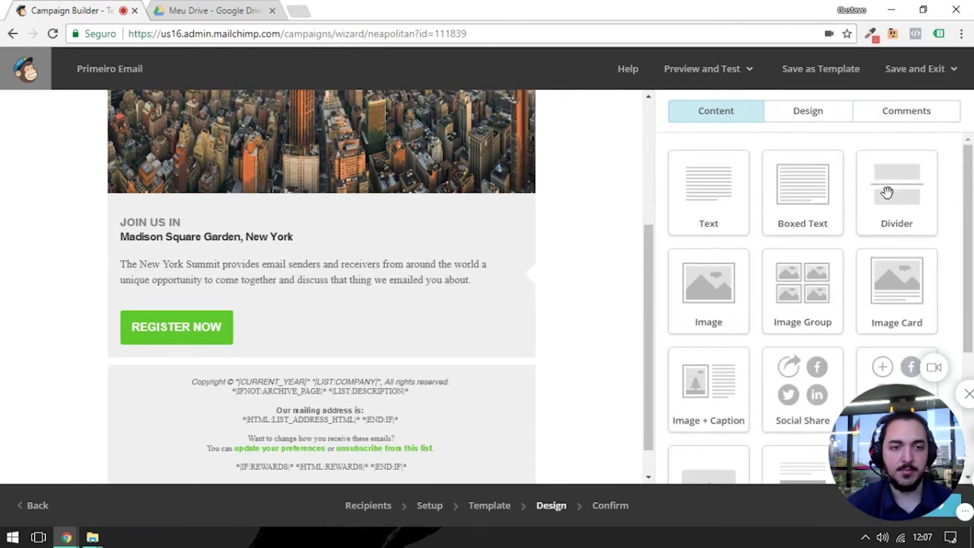
# - Add an Image block below Register Now, then delete it again
pyautogui.moveTo(709, 277); pyautogui.dragTo(335, 370)
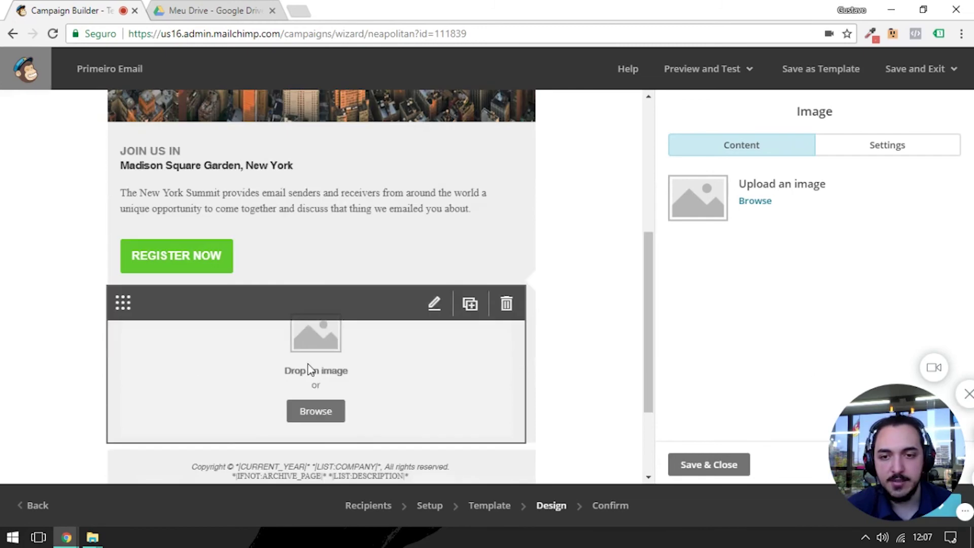
pyautogui.click(506, 302)
pyautogui.click(340, 342)
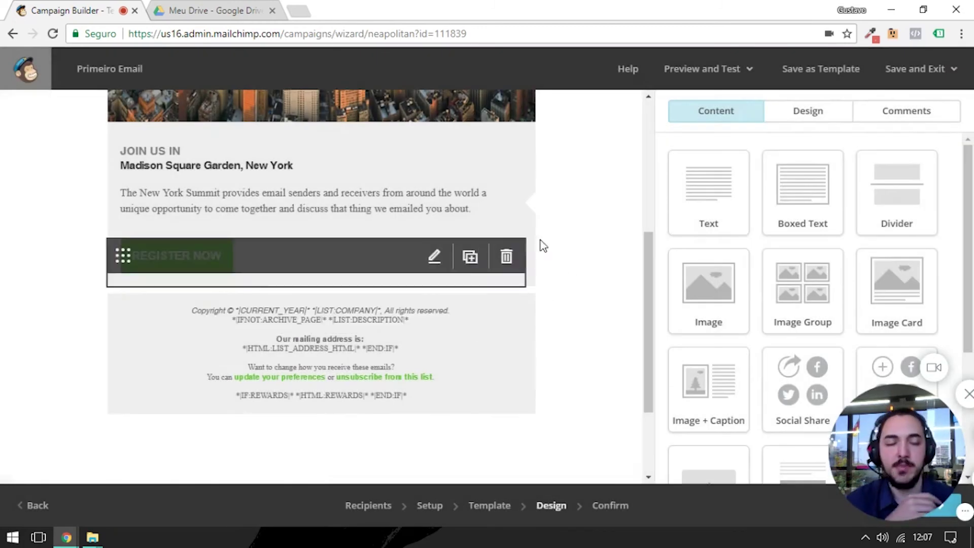
pyautogui.moveTo(522, 191)
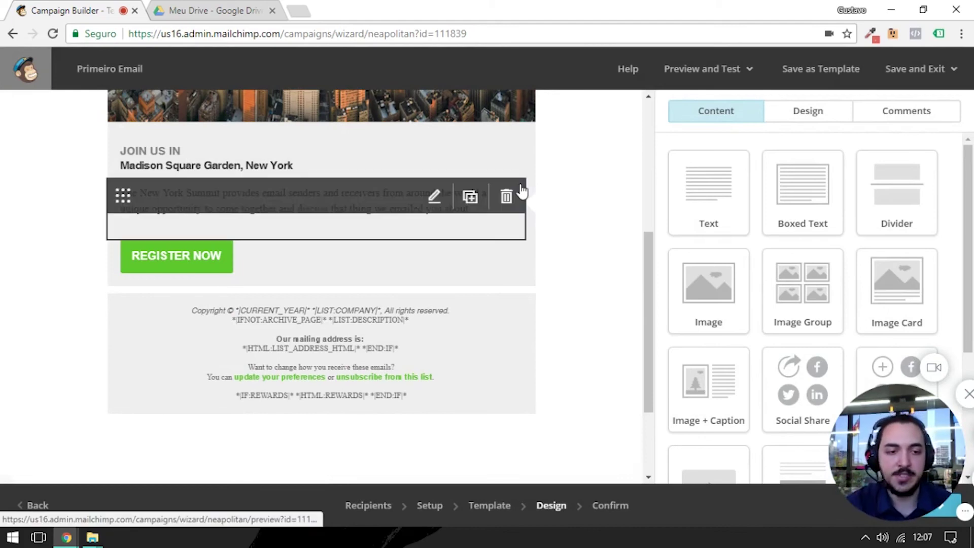
pyautogui.scroll(5, 593, 205)
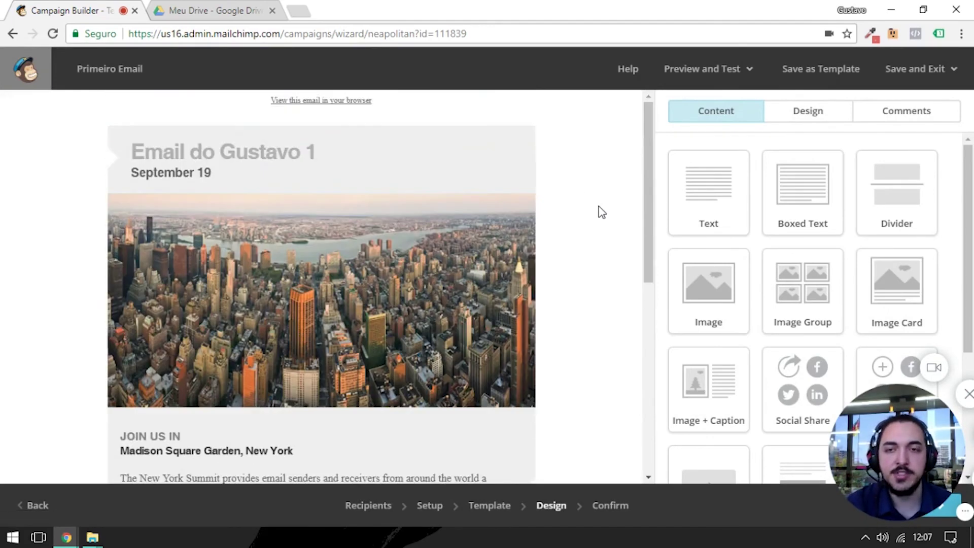
pyautogui.scroll(-4, 555, 215)
pyautogui.scroll(4, 456, 172)
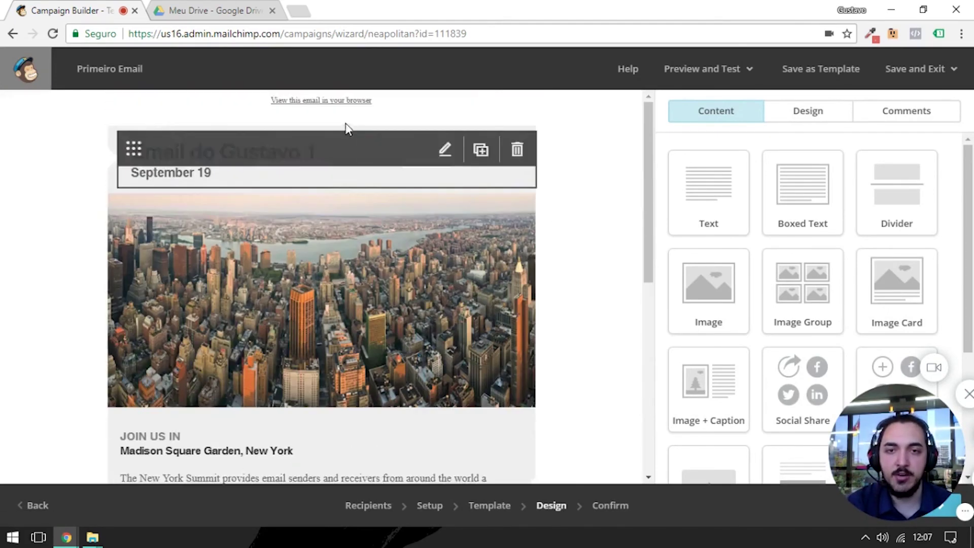
# - Open the preheader text, select 'browser', and close the link dialog unchanged
pyautogui.moveTo(307, 107)
pyautogui.click(445, 107)
pyautogui.doubleClick(765, 260)
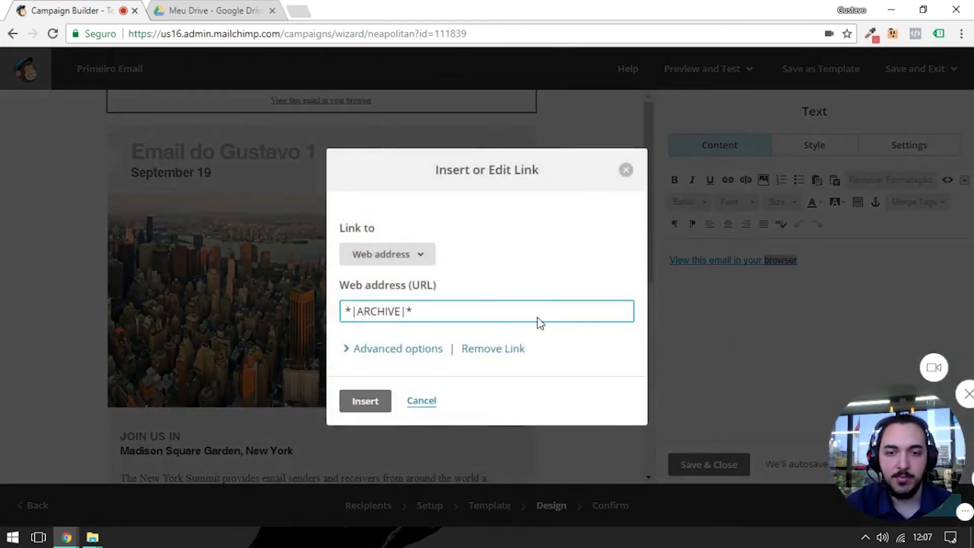
pyautogui.click(626, 169)
# - Open the footer block showing copyright, mailing-address and unsubscribe text
pyautogui.scroll(-10, 224, 273)
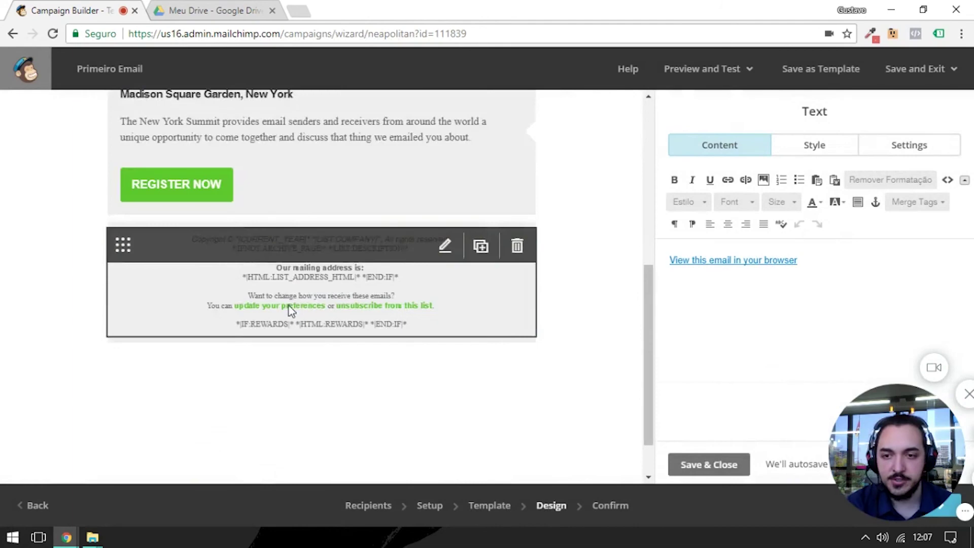
pyautogui.click(330, 252)
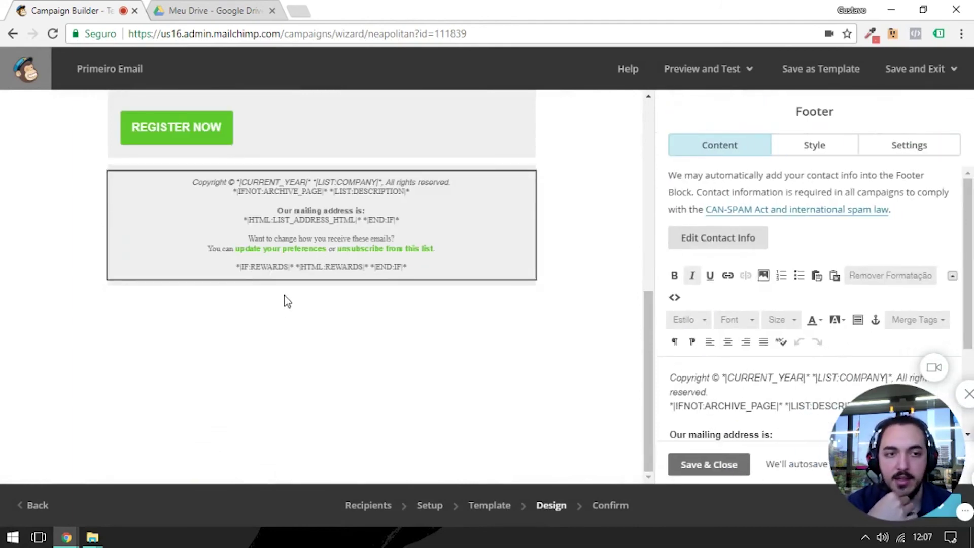
pyautogui.moveTo(183, 193)
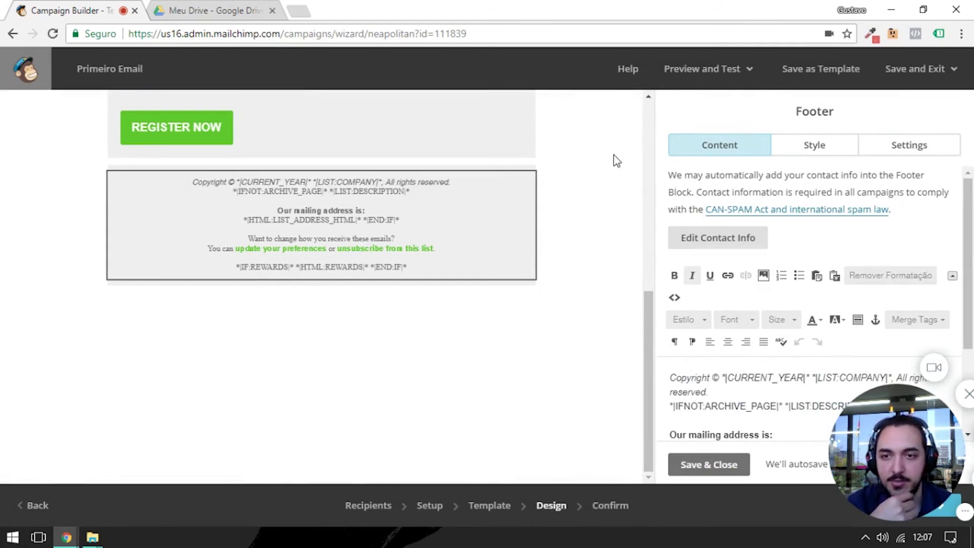
pyautogui.moveTo(129, 239)
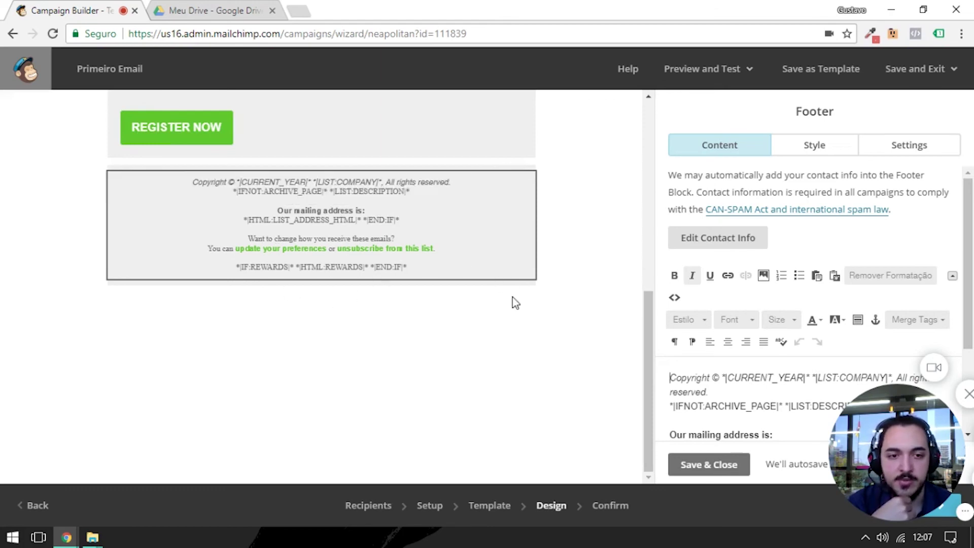
pyautogui.scroll(-3, 795, 324)
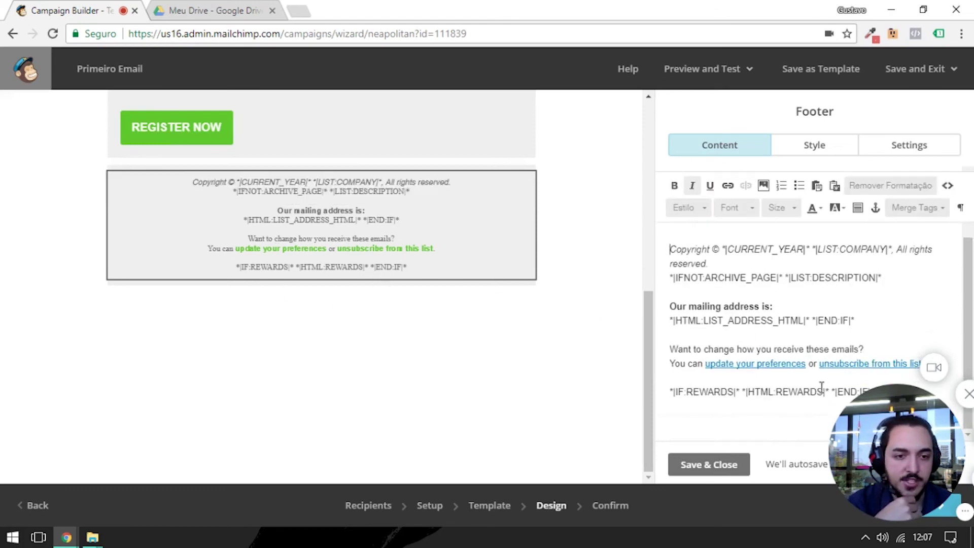
pyautogui.moveTo(903, 411); pyautogui.dragTo(923, 445)
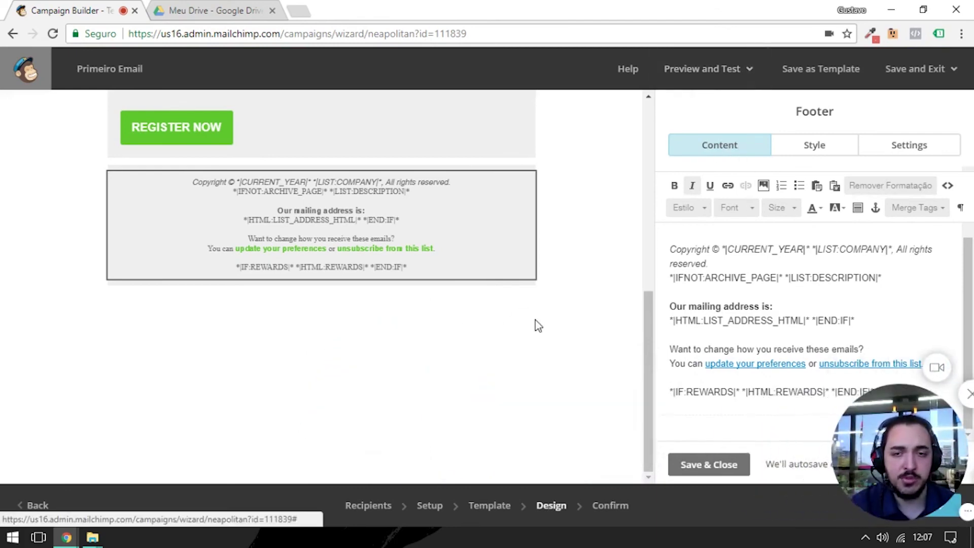
pyautogui.click(709, 86)
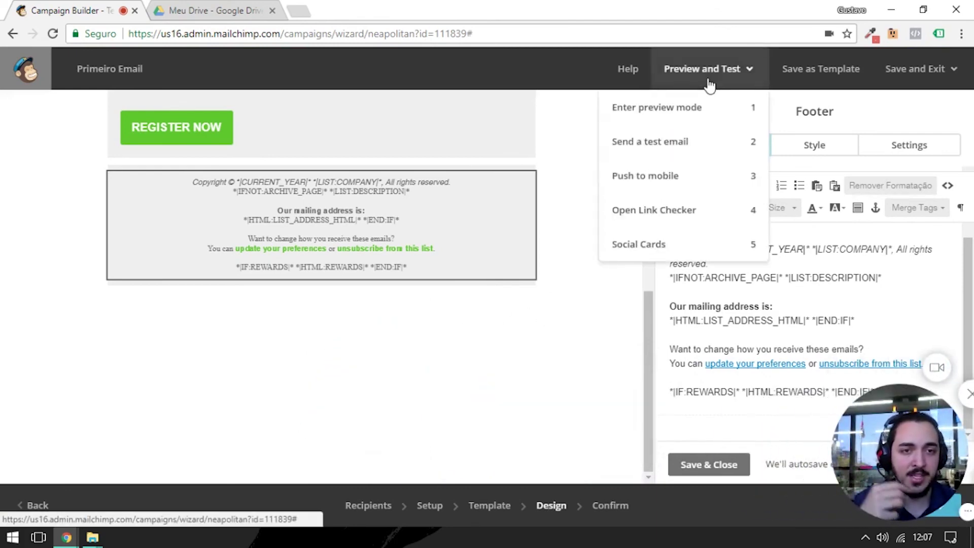
pyautogui.click(698, 117)
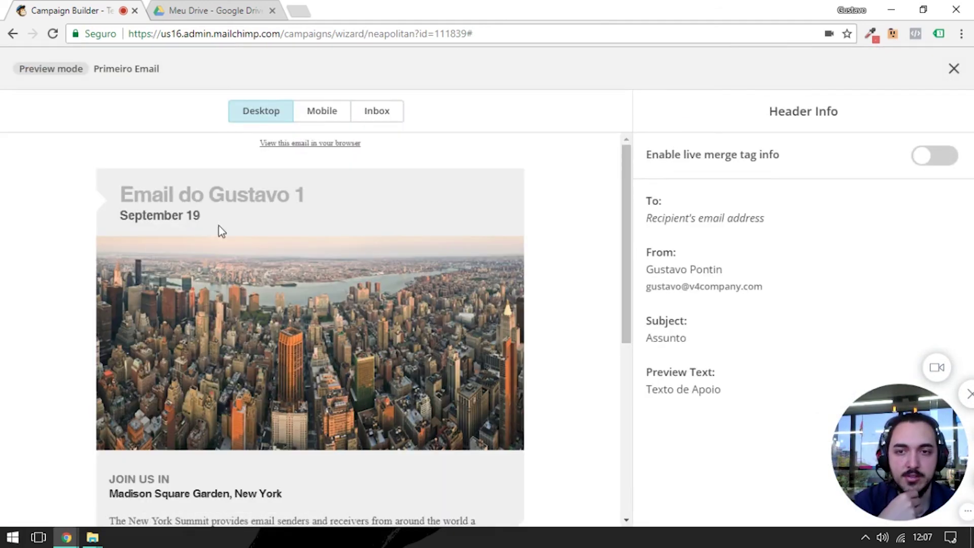
pyautogui.scroll(-5, 223, 193)
pyautogui.moveTo(424, 420); pyautogui.dragTo(509, 310)
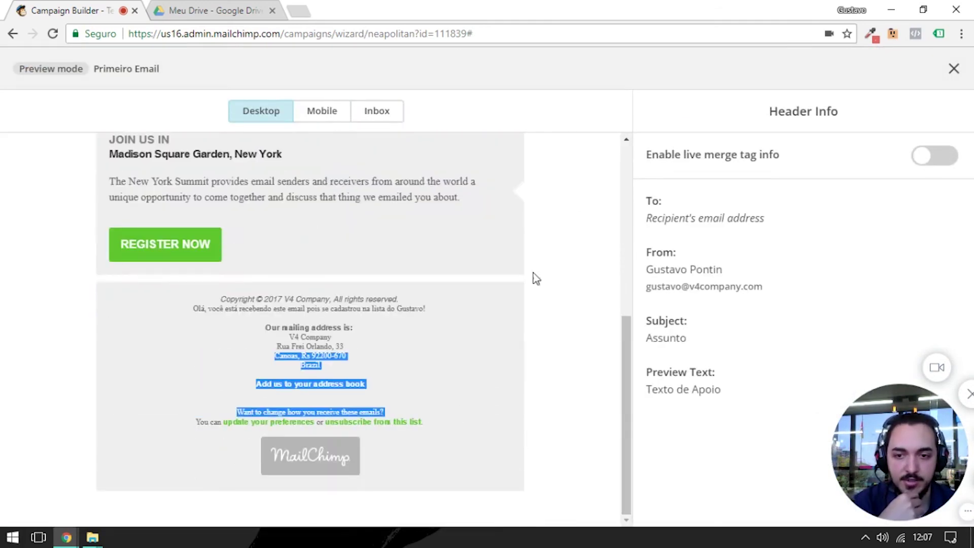
pyautogui.click(330, 110)
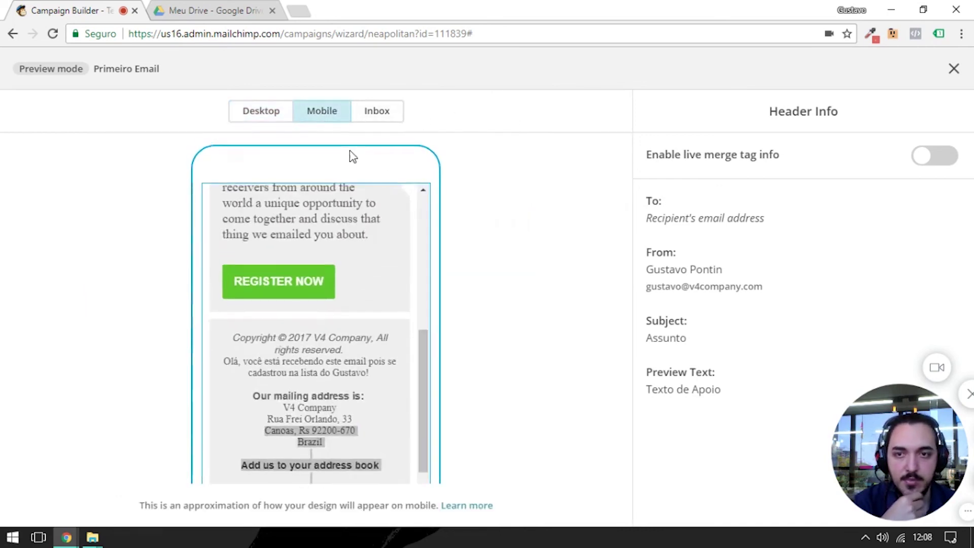
pyautogui.scroll(-4, 277, 321)
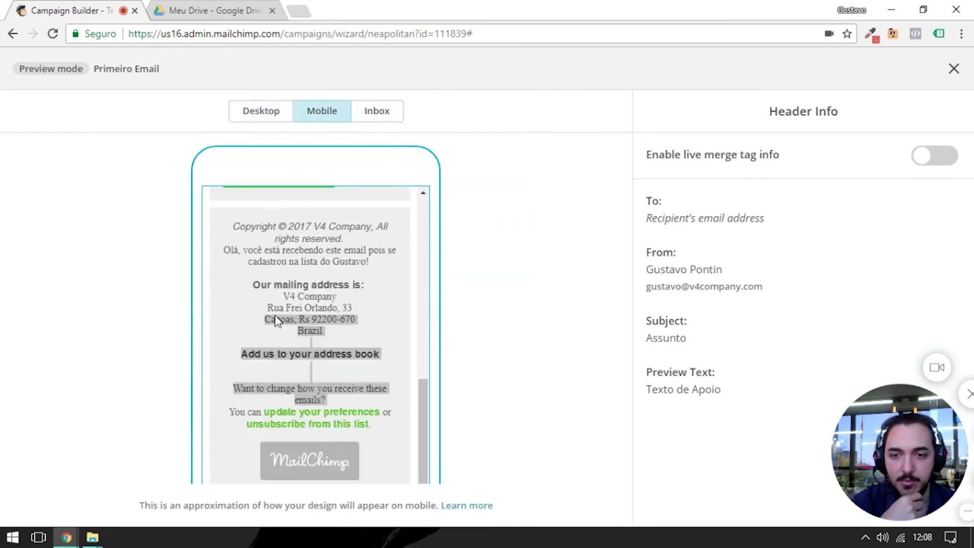
pyautogui.click(379, 108)
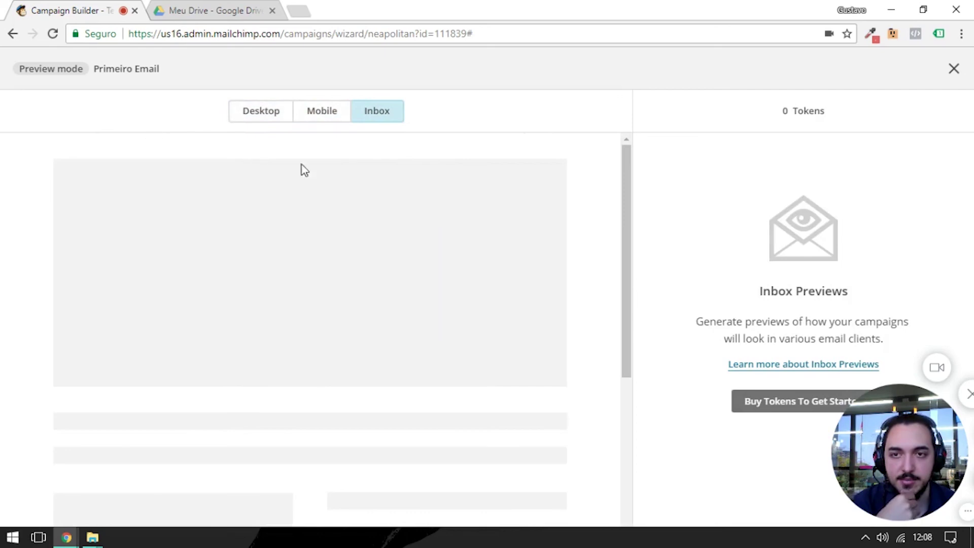
pyautogui.click(953, 69)
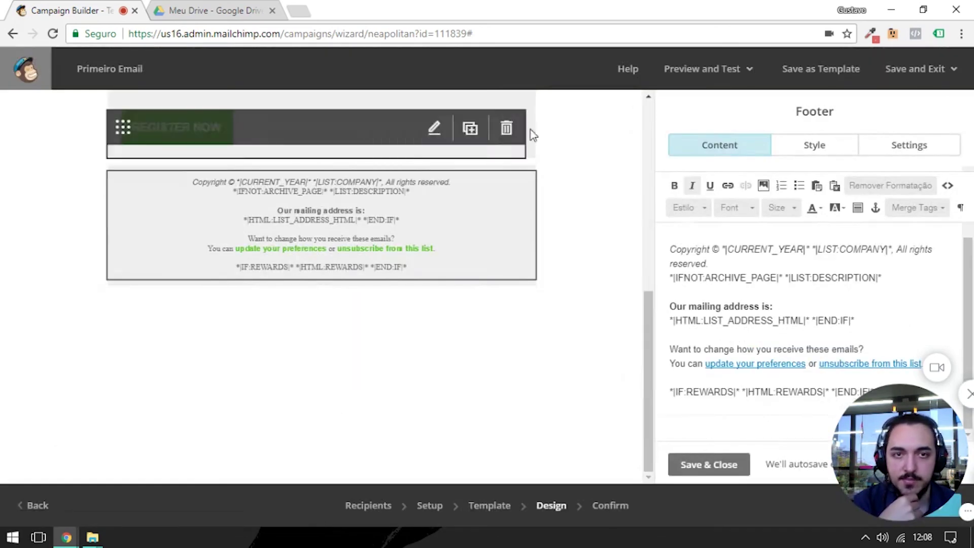
# - Start a test email with the recipient's e-mail and message 'Confere e me diga se está OK!'
pyautogui.click(705, 69)
pyautogui.click(670, 153)
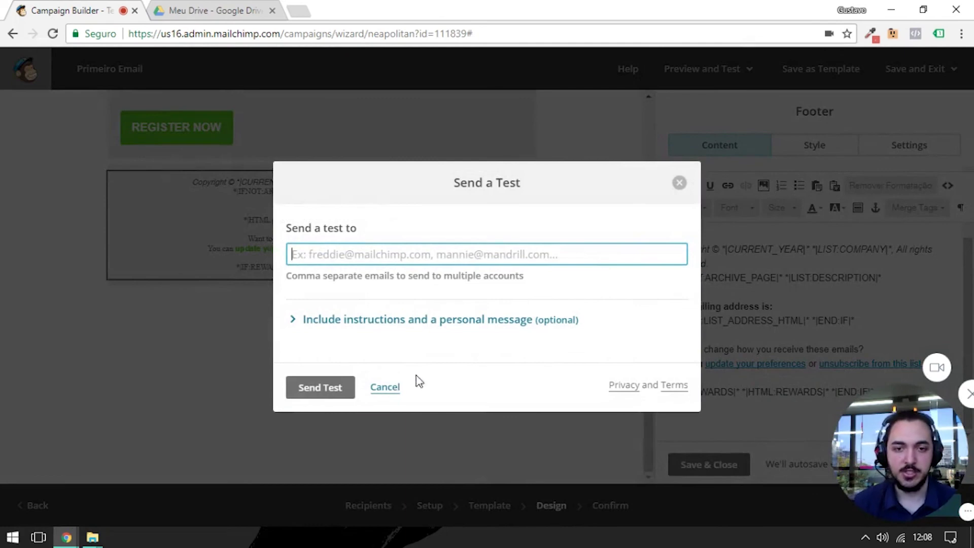
pyautogui.click(449, 322)
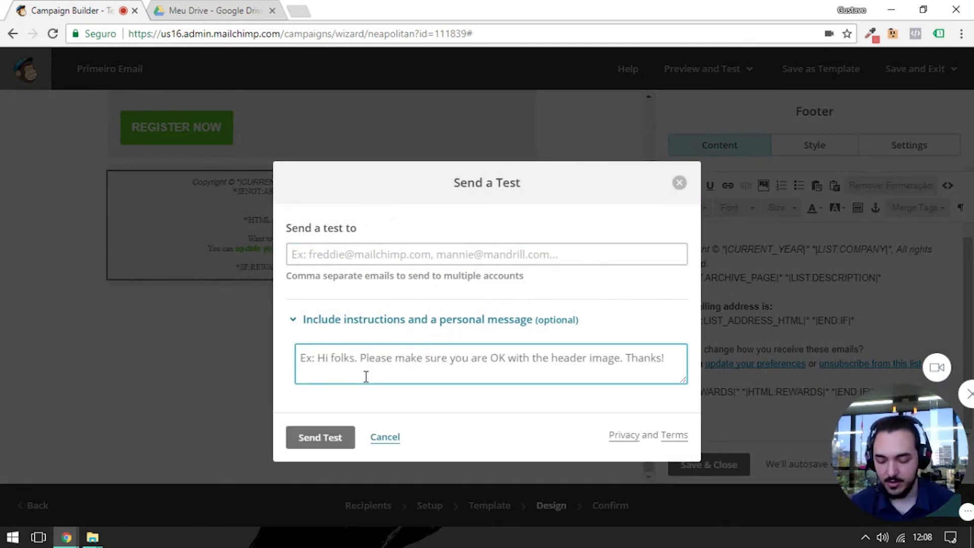
pyautogui.write('Confere e me diga se está OK!')
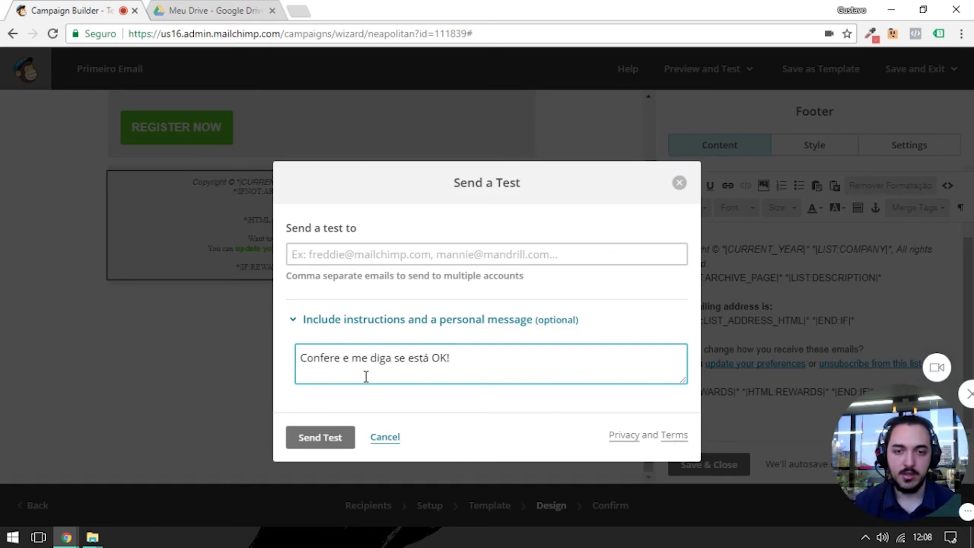
pyautogui.press('Tab')
pyautogui.press('Tab')
pyautogui.press('Tab')
pyautogui.click(366, 377)
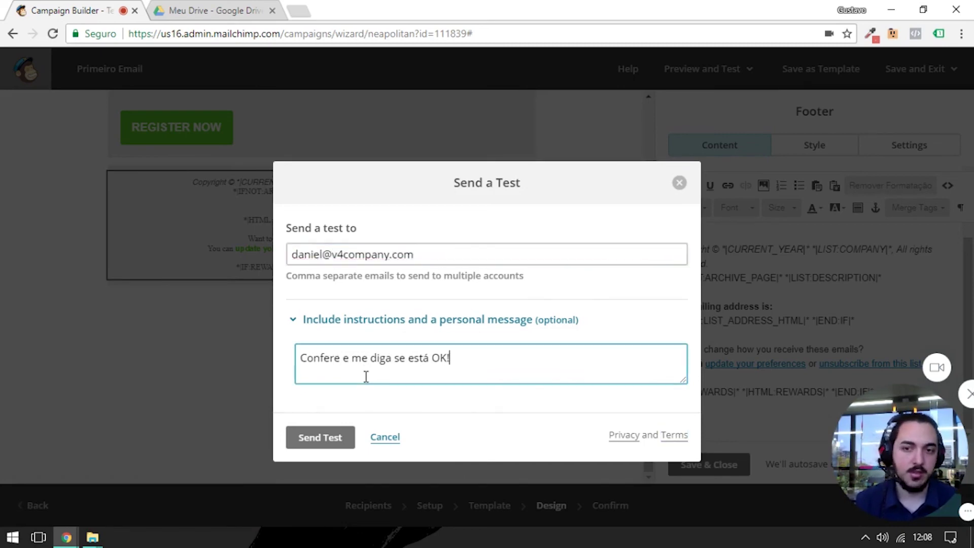
# - Close the Send a Test dialog without sending and dismiss the preview options
pyautogui.click(679, 183)
pyautogui.click(700, 76)
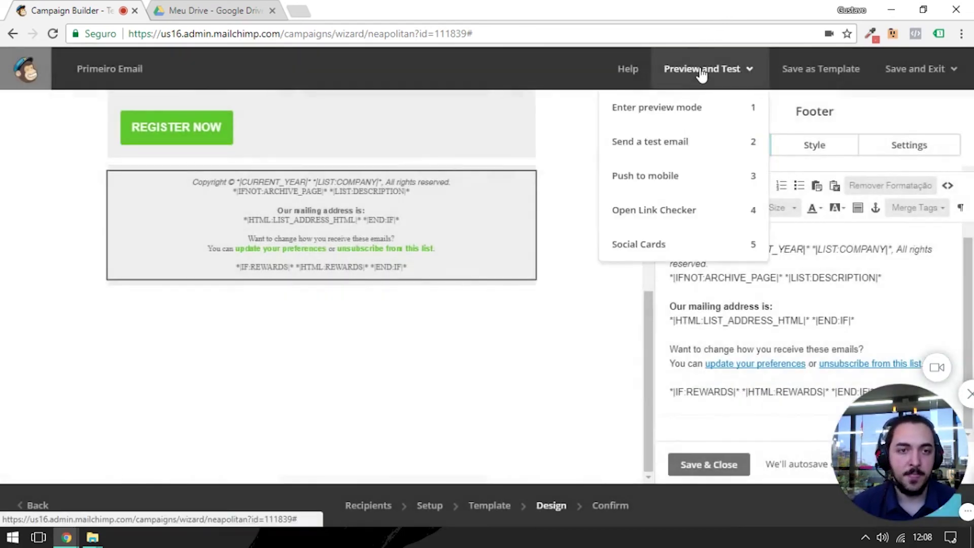
pyautogui.click(700, 75)
pyautogui.scroll(10, 356, 319)
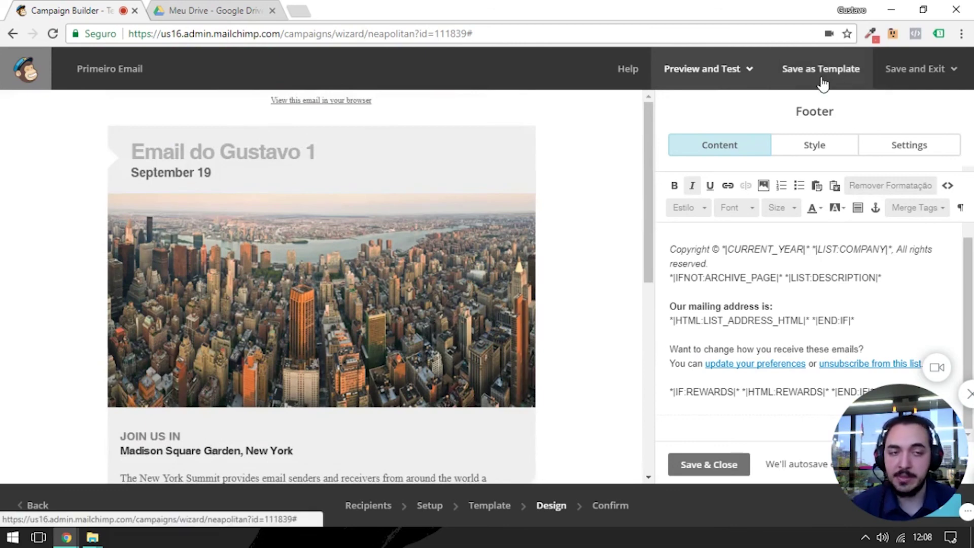
pyautogui.moveTo(847, 400); pyautogui.dragTo(587, 473)
# - Go to the Confirm step and review the checklist, Social Cards left disabled
pyautogui.click(932, 505)
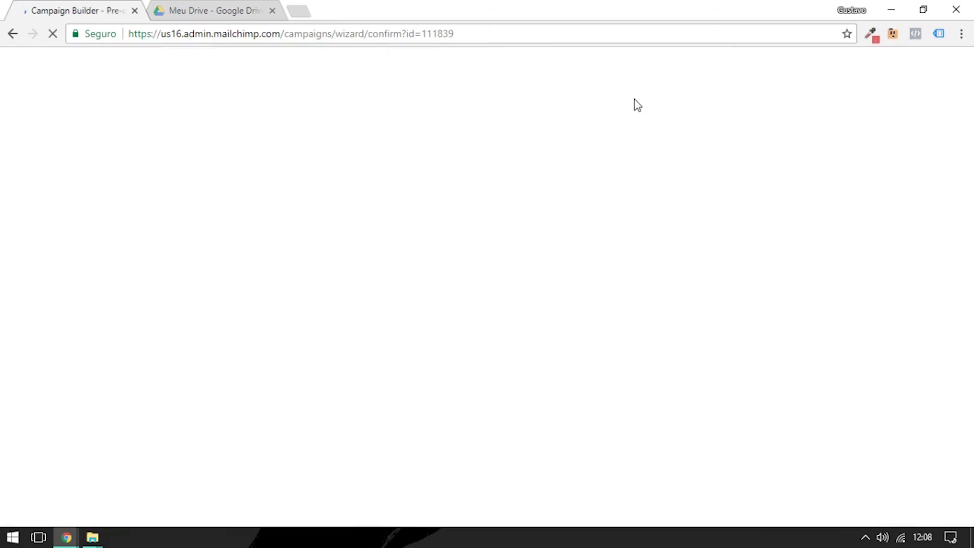
pyautogui.scroll(-5, 231, 244)
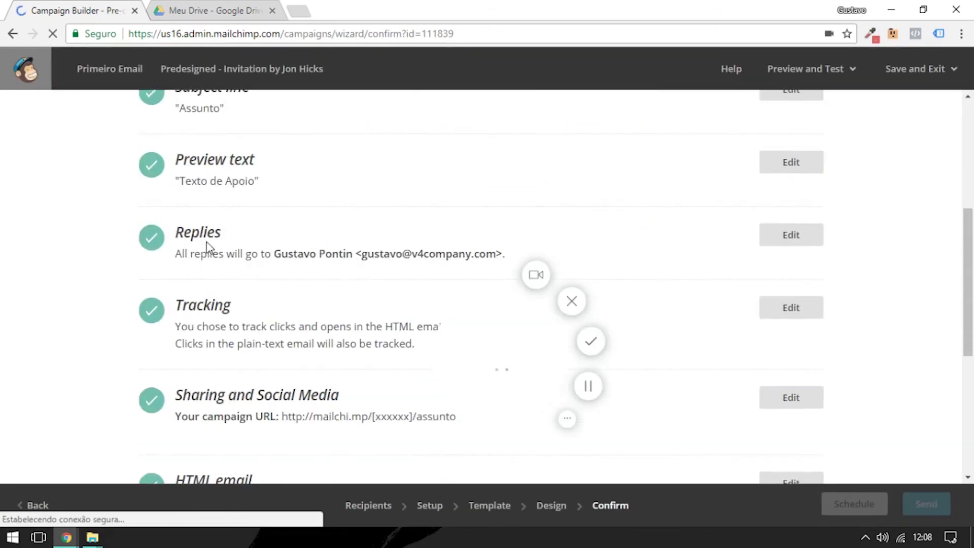
pyautogui.scroll(-6, 218, 223)
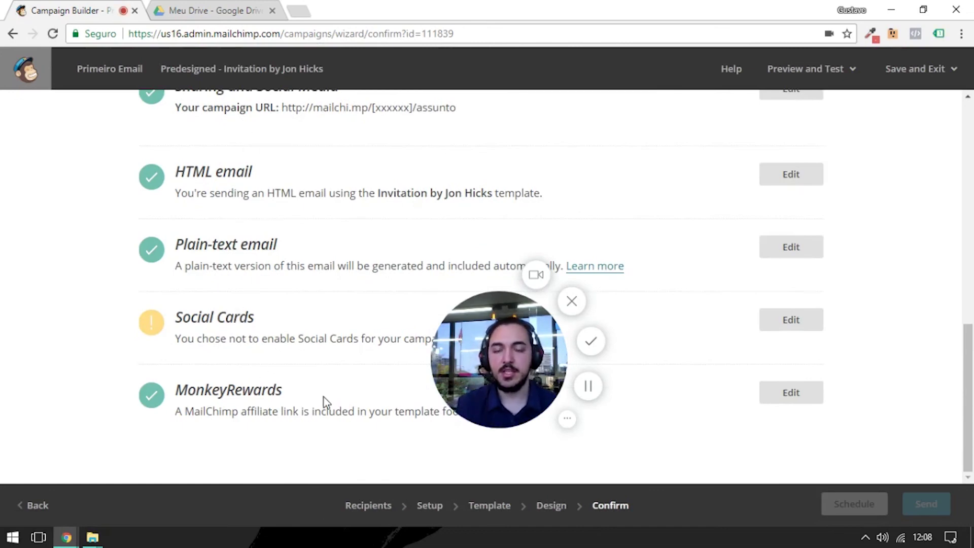
pyautogui.moveTo(533, 414); pyautogui.dragTo(190, 472)
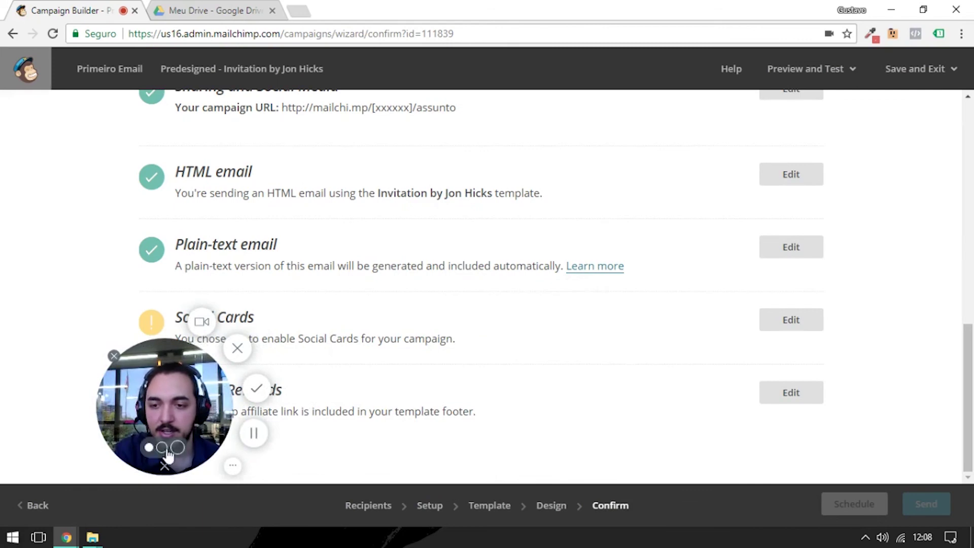
pyautogui.click(175, 447)
pyautogui.moveTo(213, 304); pyautogui.dragTo(476, 376)
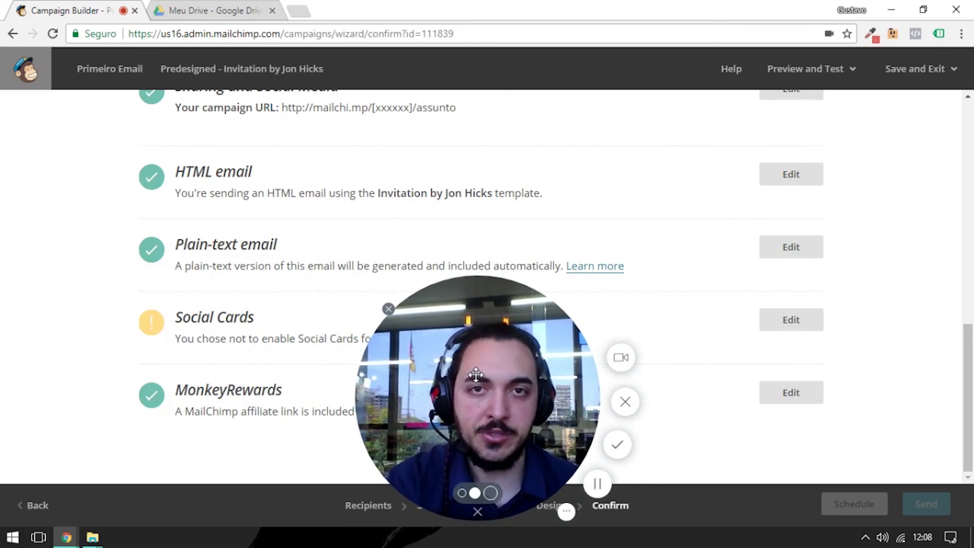